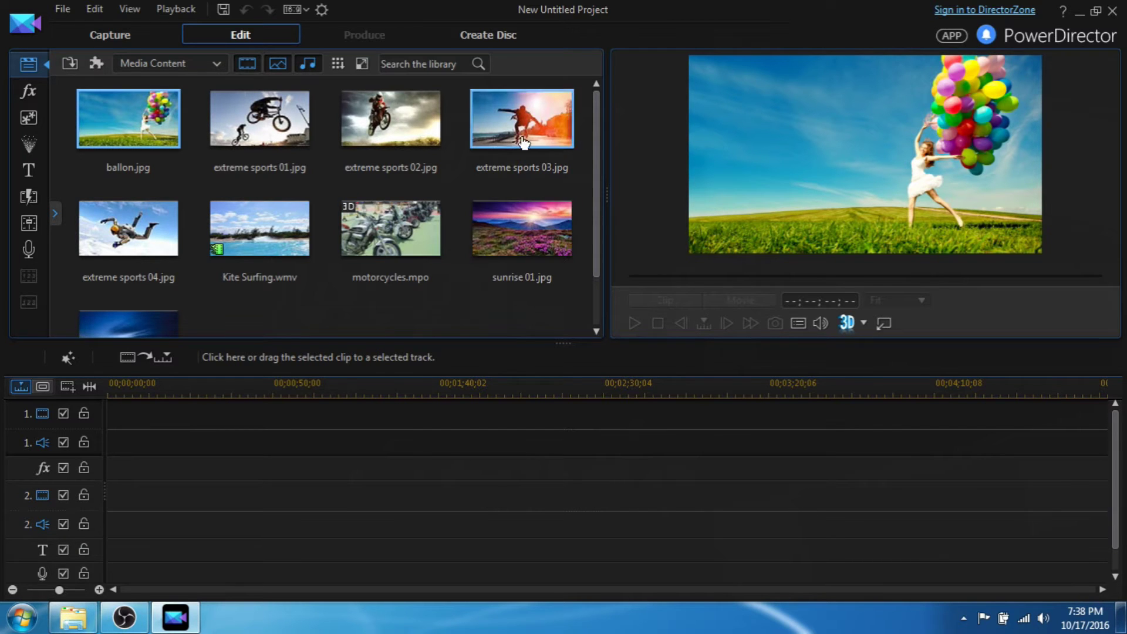
Step: Create a new title in the Title Room and select its placeholder text
left_click(27, 169)
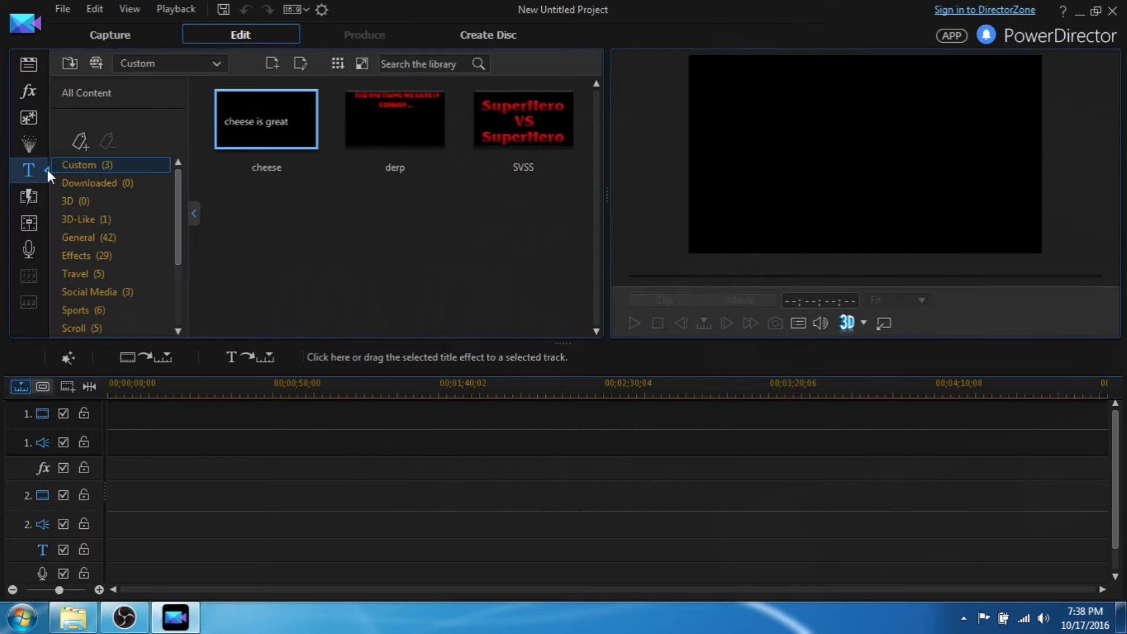
left_click(272, 63)
left_click(310, 76)
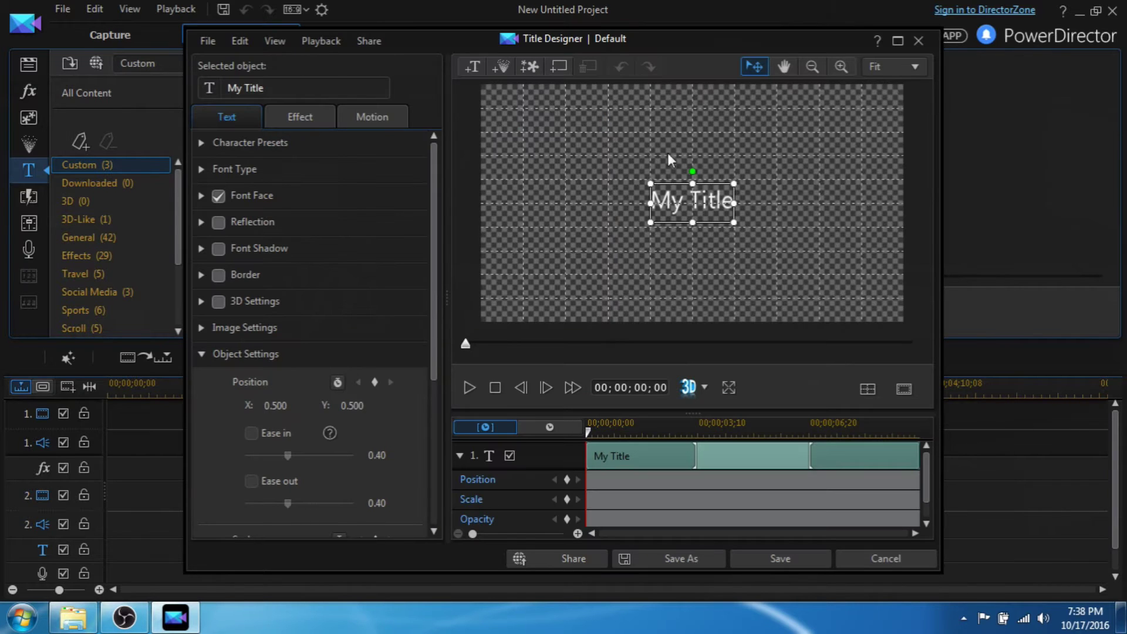
left_click(691, 201)
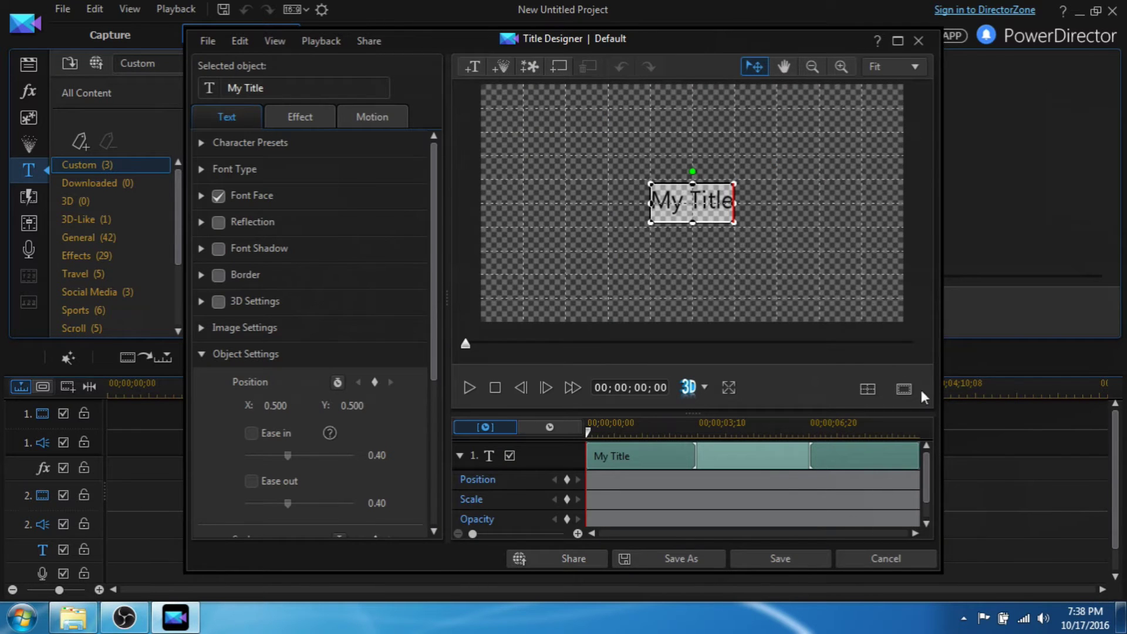
Step: Set the canvas grid lines to None and clear the 'My Title' placeholder text
left_click(903, 388)
mouse_move(955, 433)
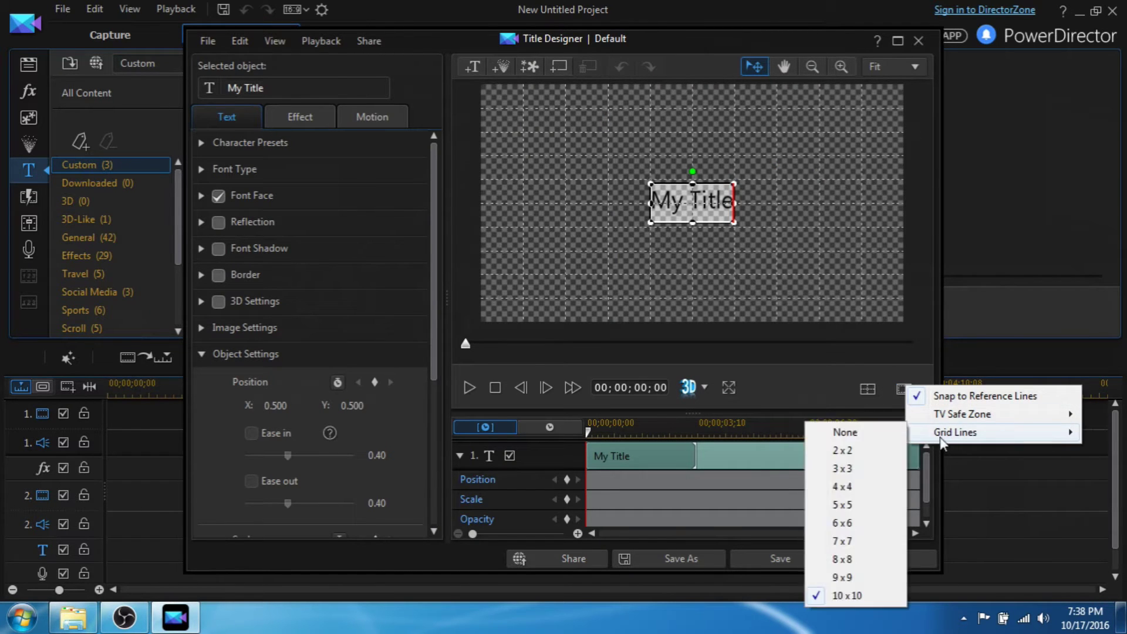
left_click(846, 468)
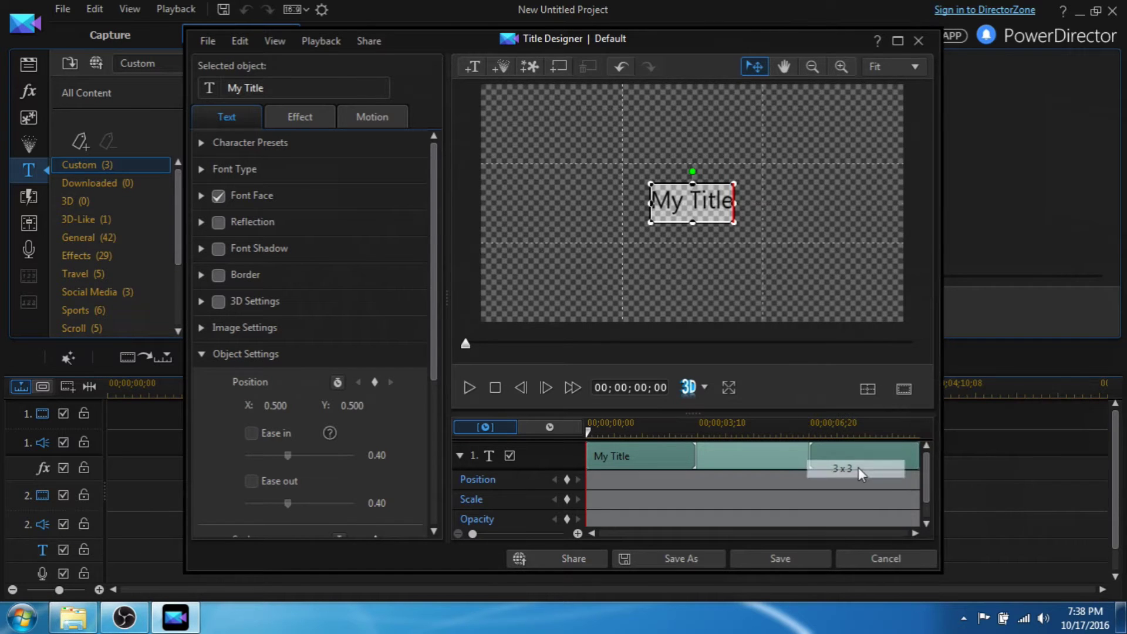
left_click(903, 388)
mouse_move(952, 431)
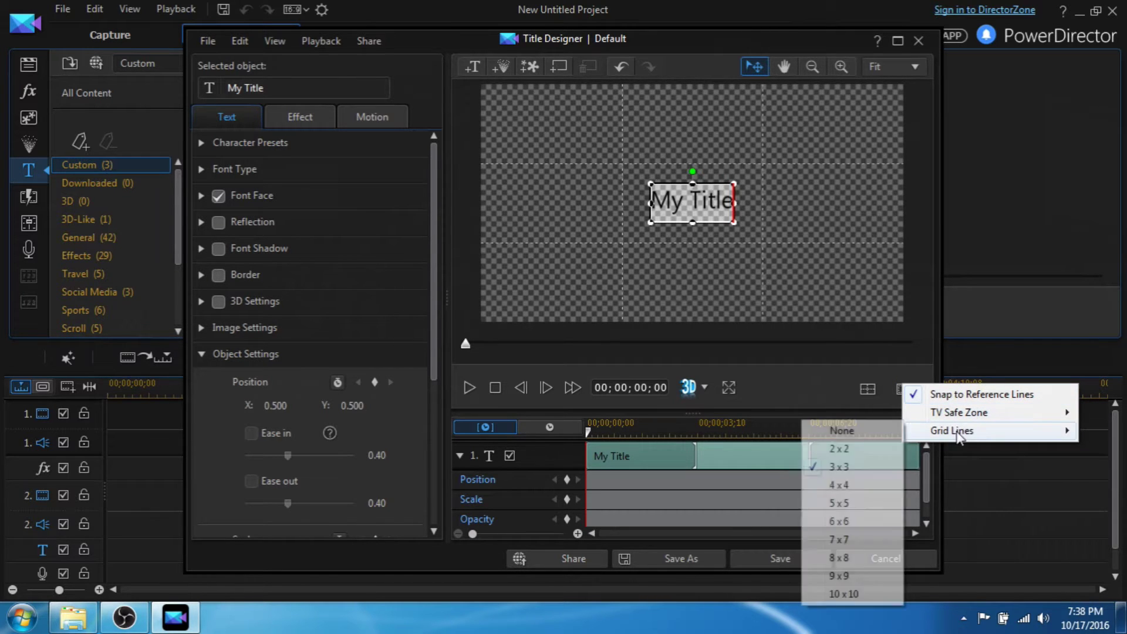
left_click(842, 430)
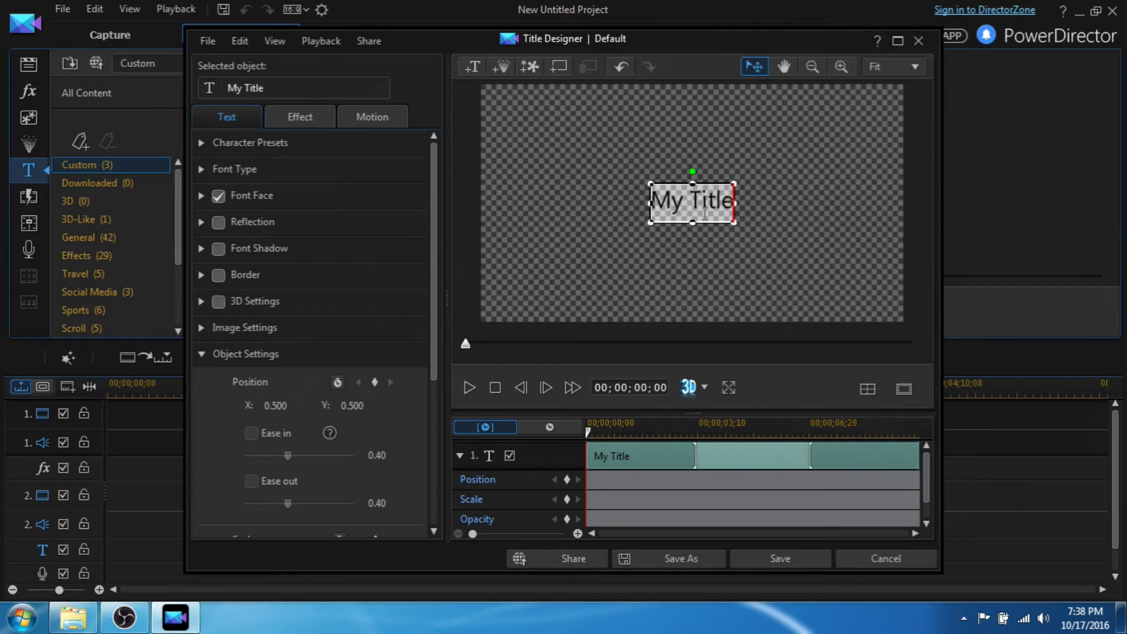
key("ctrl+a")
key("Delete")
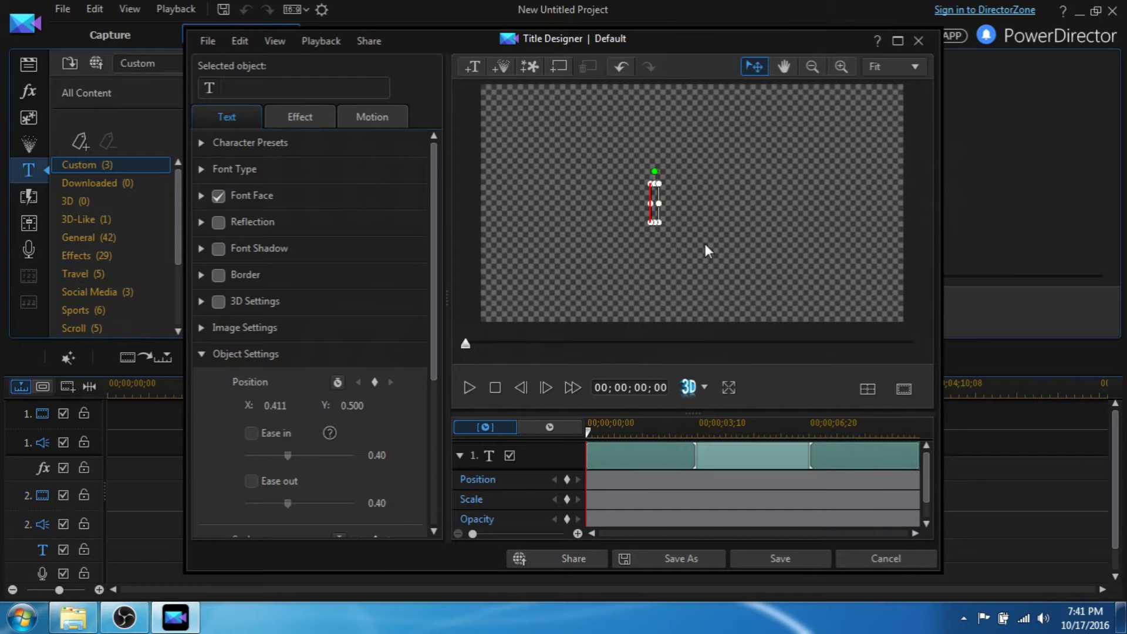
type("Ul")
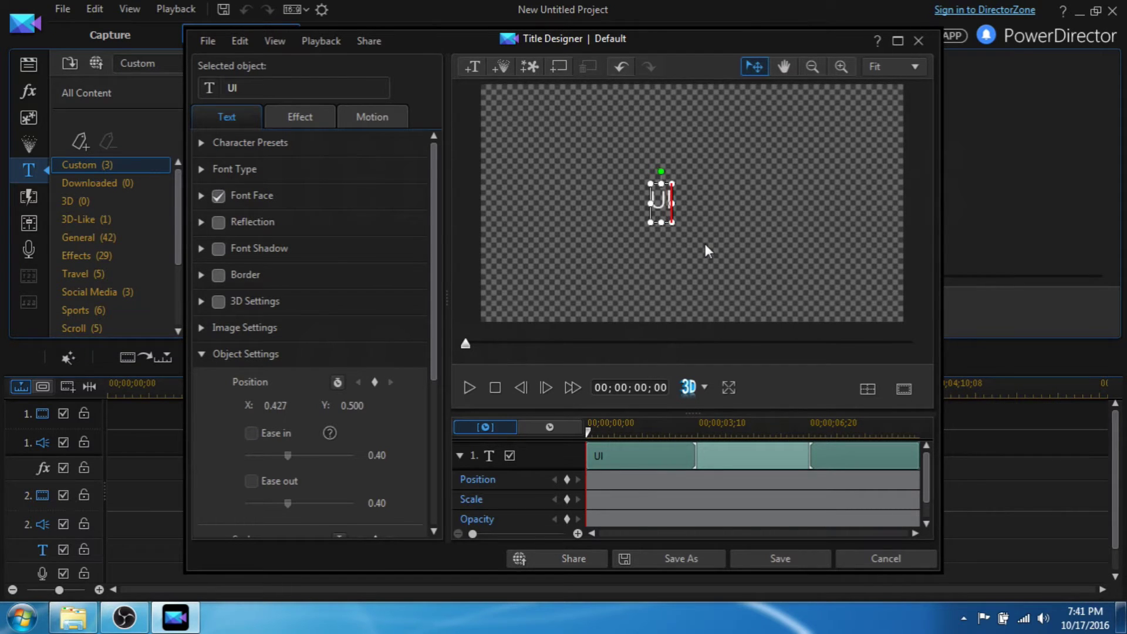
type("tim")
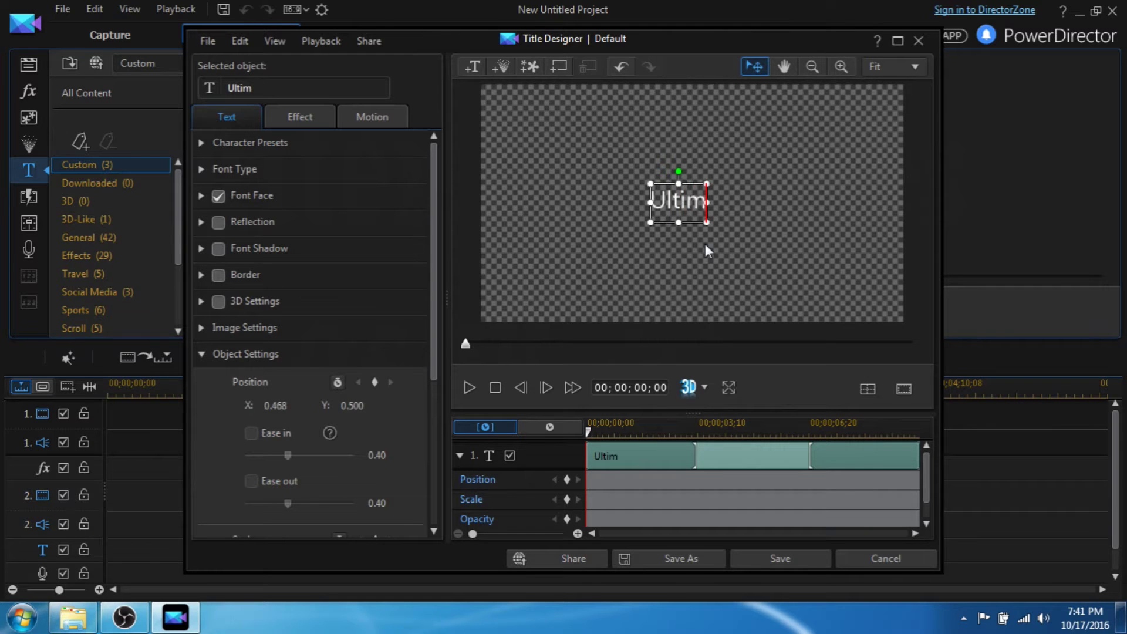
type("ate")
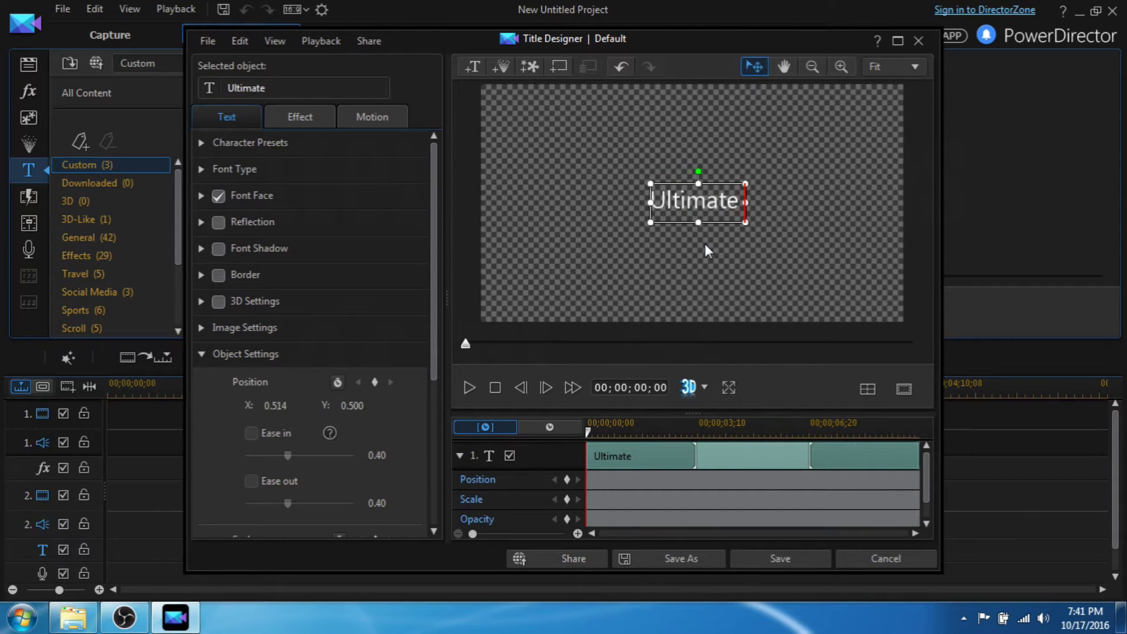
Step: Put 'Ultimate' above 'Cakes' on two lines and enlarge the text on the canvas
key("BackSpace")
key("Return")
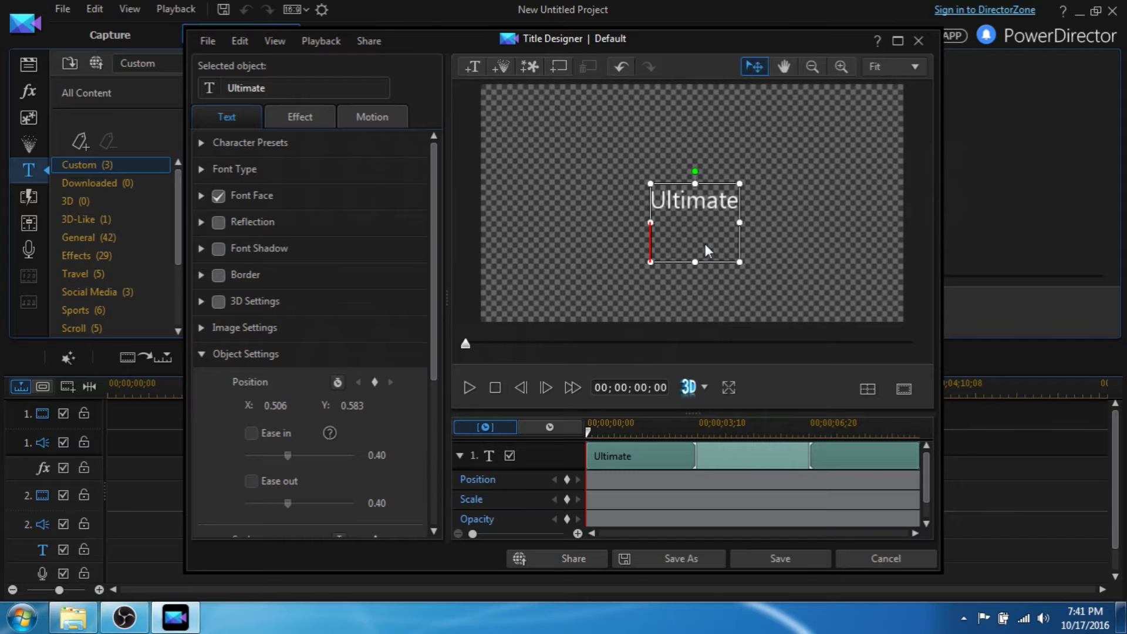
key("Return")
key("BackSpace")
type("Ca")
type("kes")
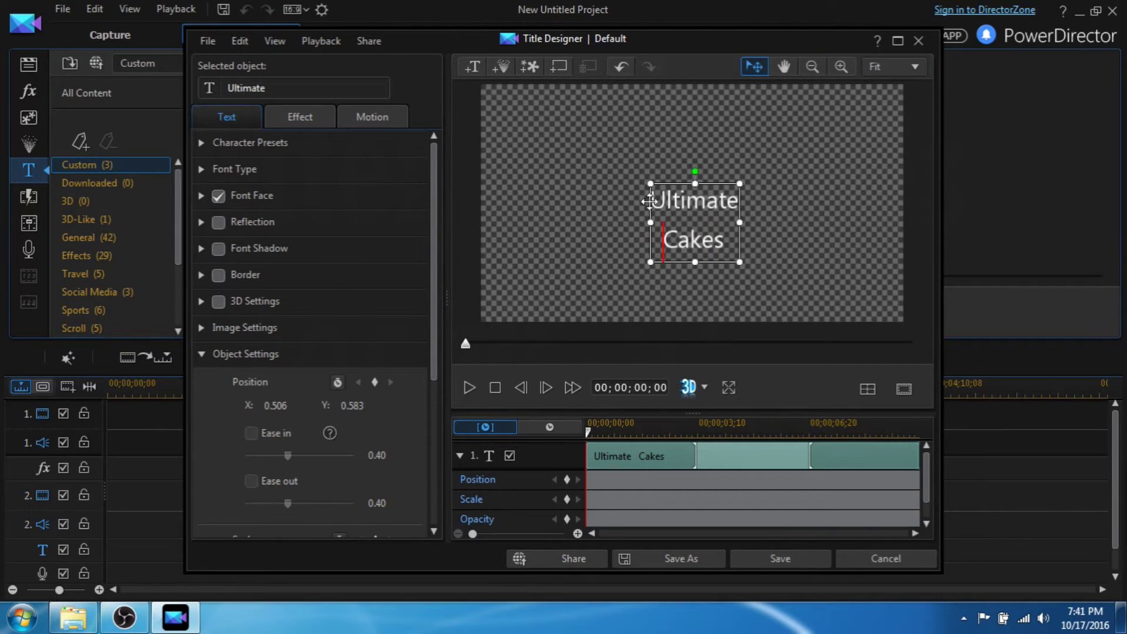
left_click_drag(649, 262, 564, 317)
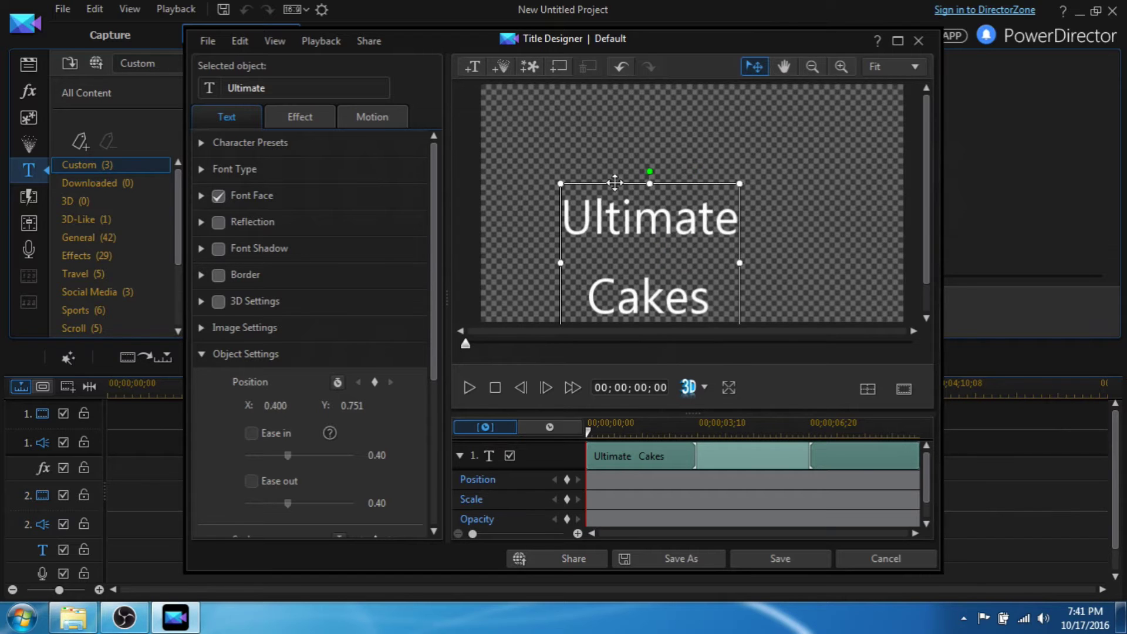
Step: Centre the 'Ultimate Cakes' text, change its font to Berlin Sans FB Demi, and enlarge its box
left_click_drag(685, 159, 687, 115)
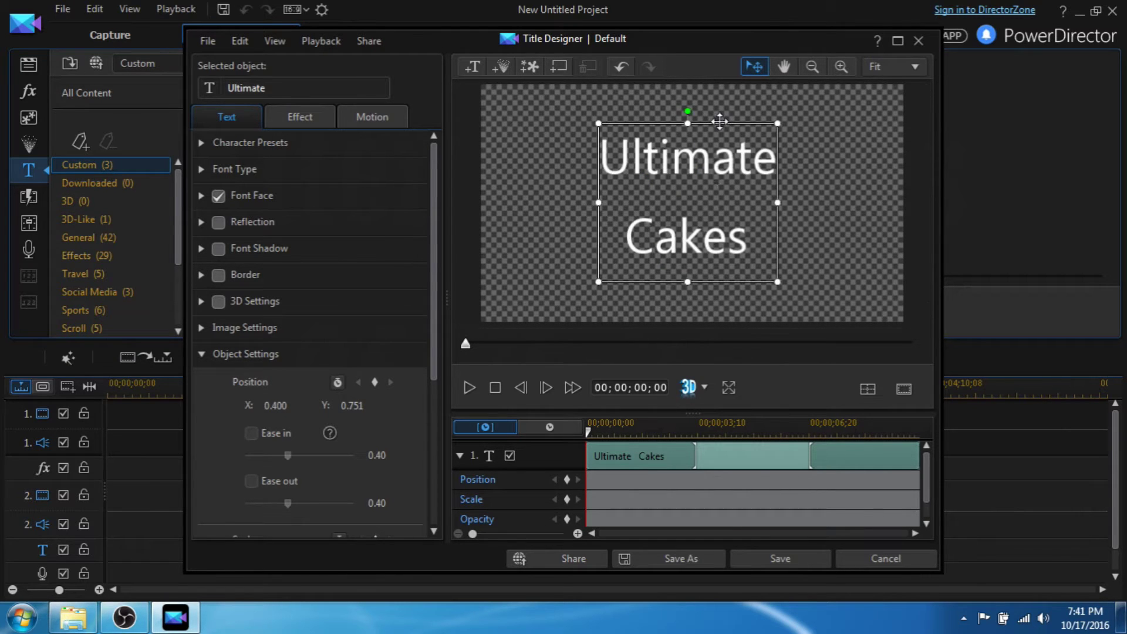
left_click(604, 138)
key("ctrl+a")
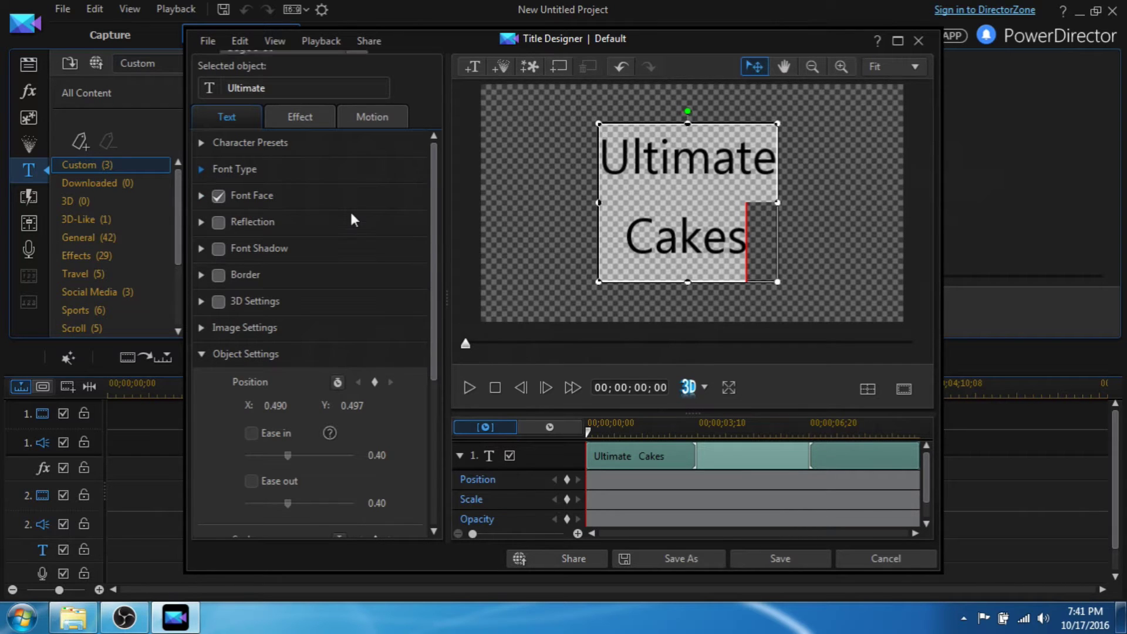
left_click(234, 168)
left_click(318, 204)
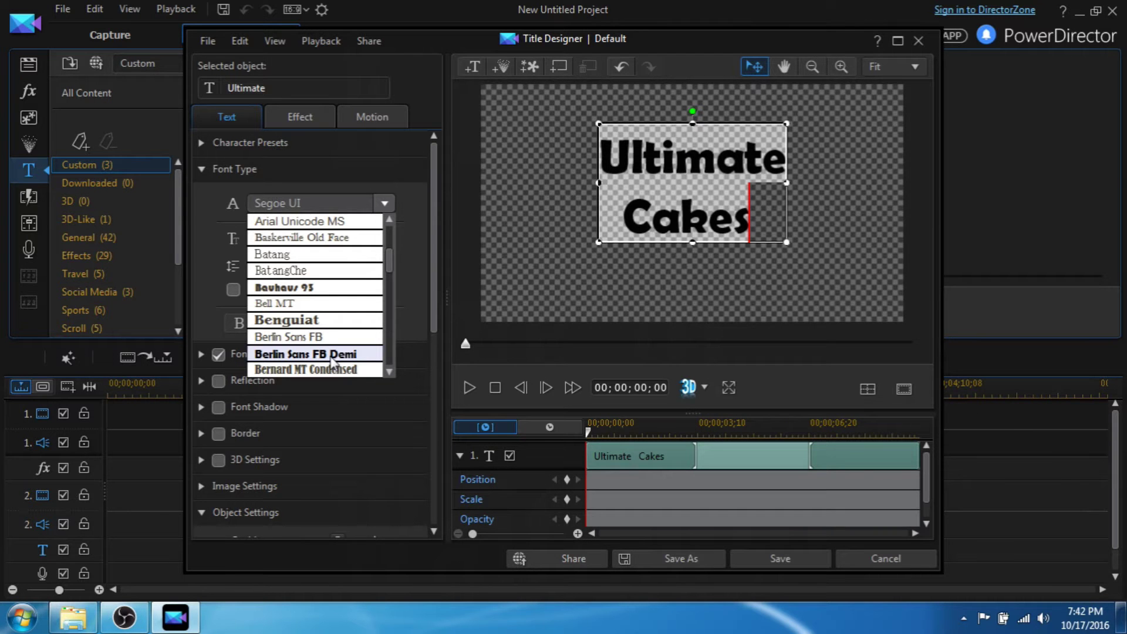
left_click(333, 355)
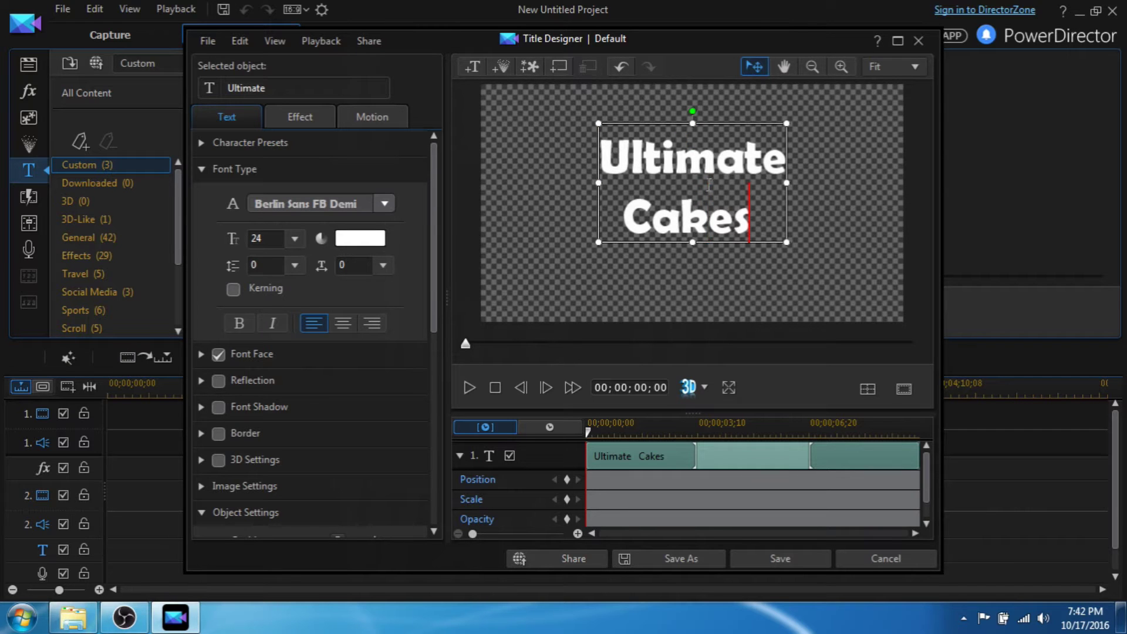
left_click_drag(786, 242, 852, 297)
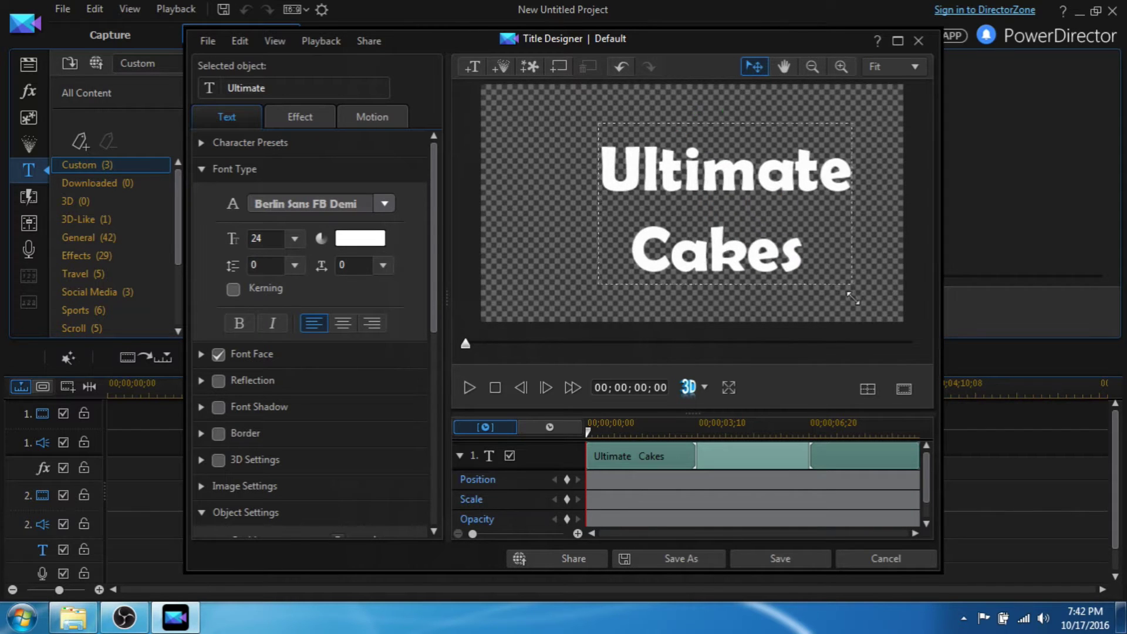
left_click(780, 288)
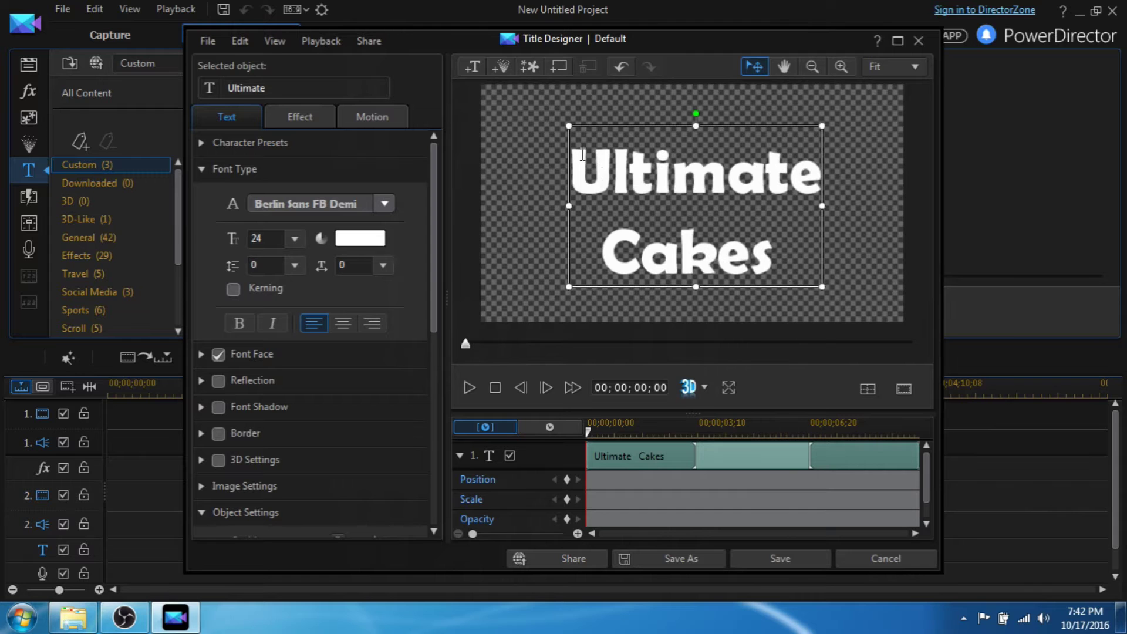
Step: Colour the word 'Ultimate' orange
left_click_drag(577, 158, 825, 177)
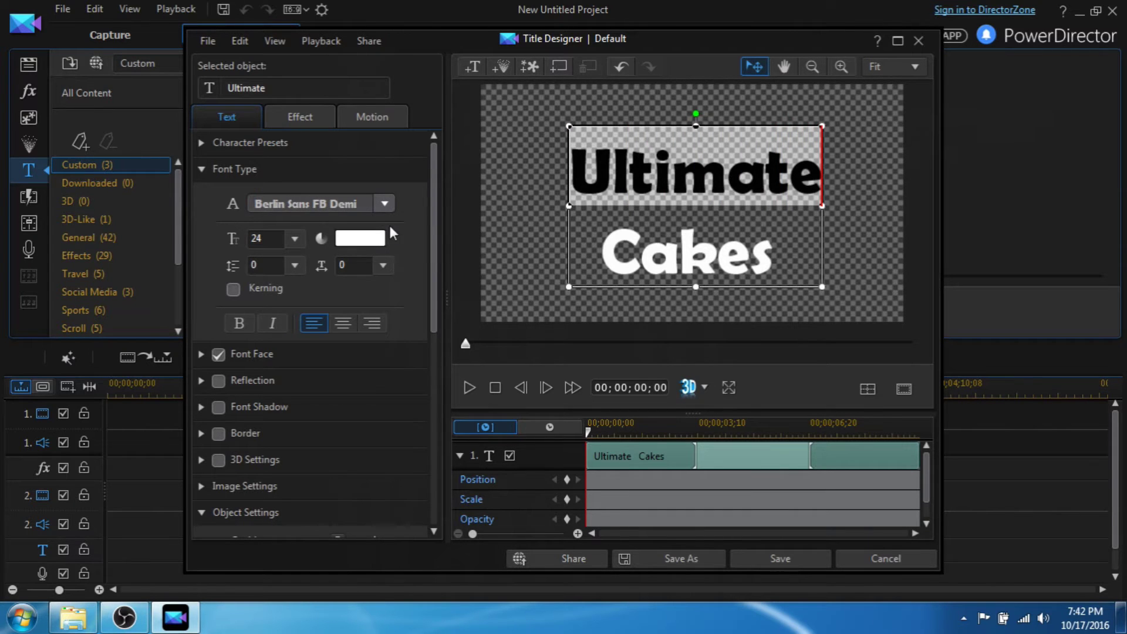
left_click(361, 237)
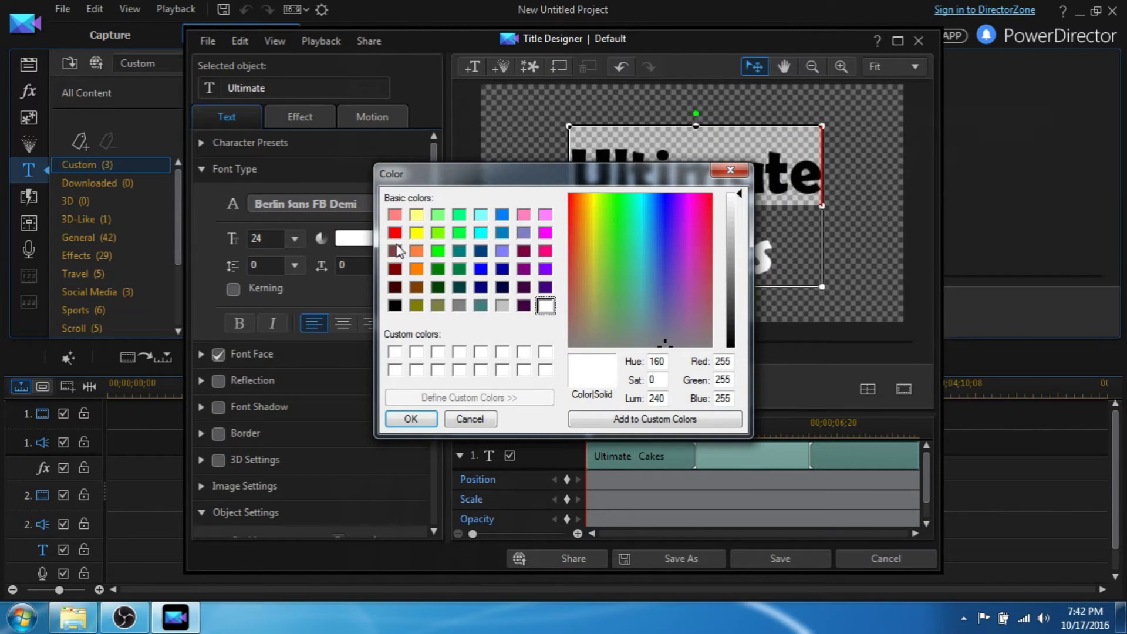
left_click(416, 270)
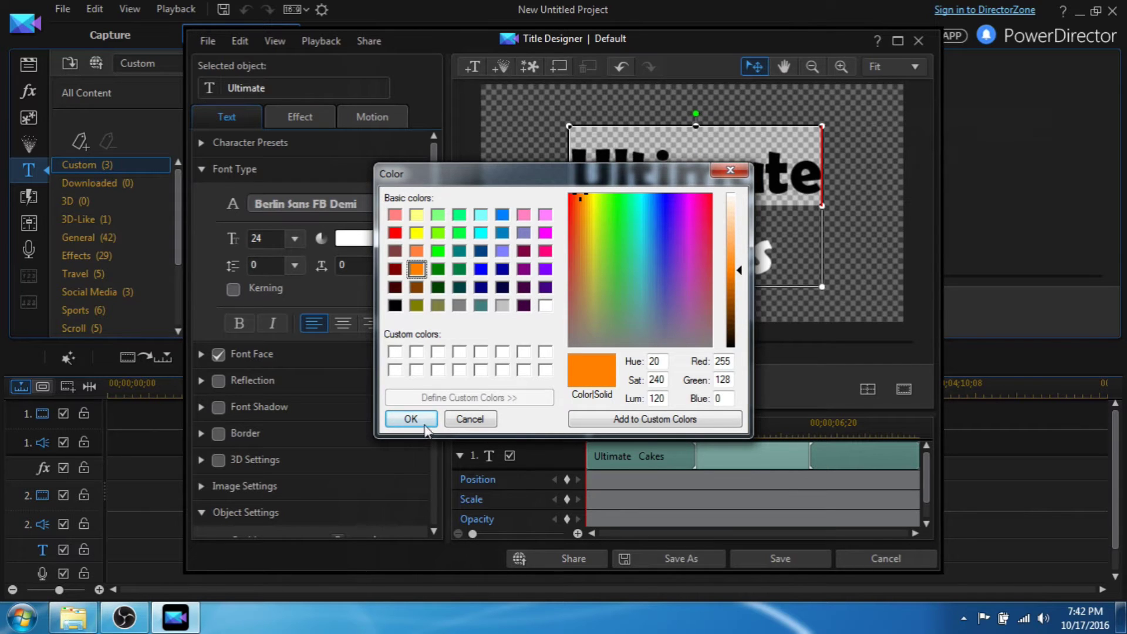
left_click(411, 419)
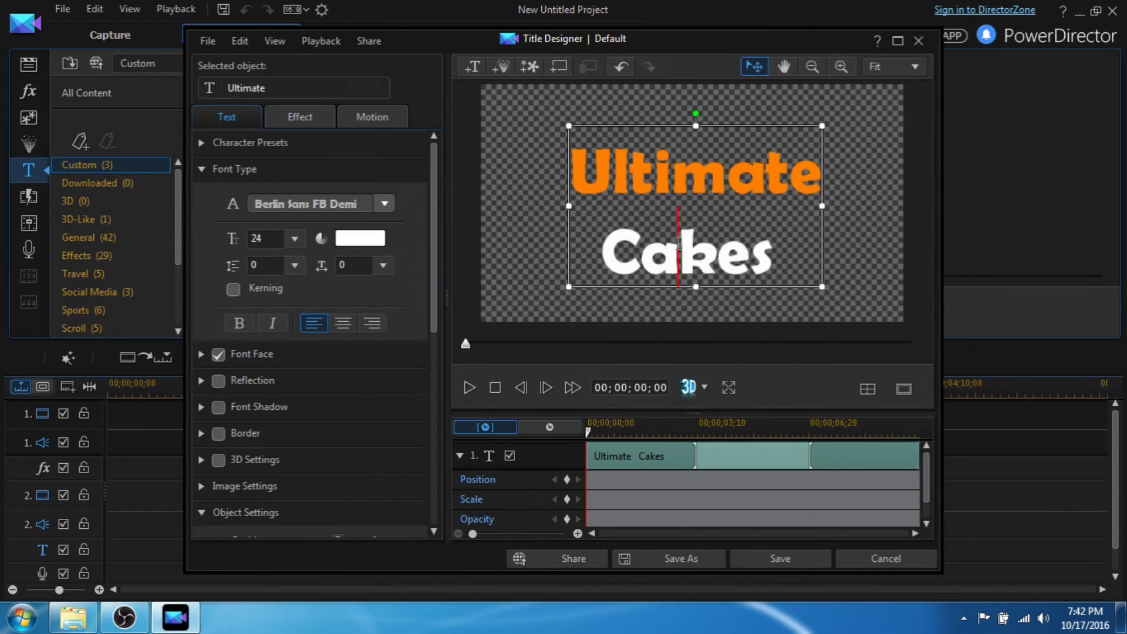
Step: Colour the word 'Cakes' light blue
left_click_drag(604, 238, 782, 245)
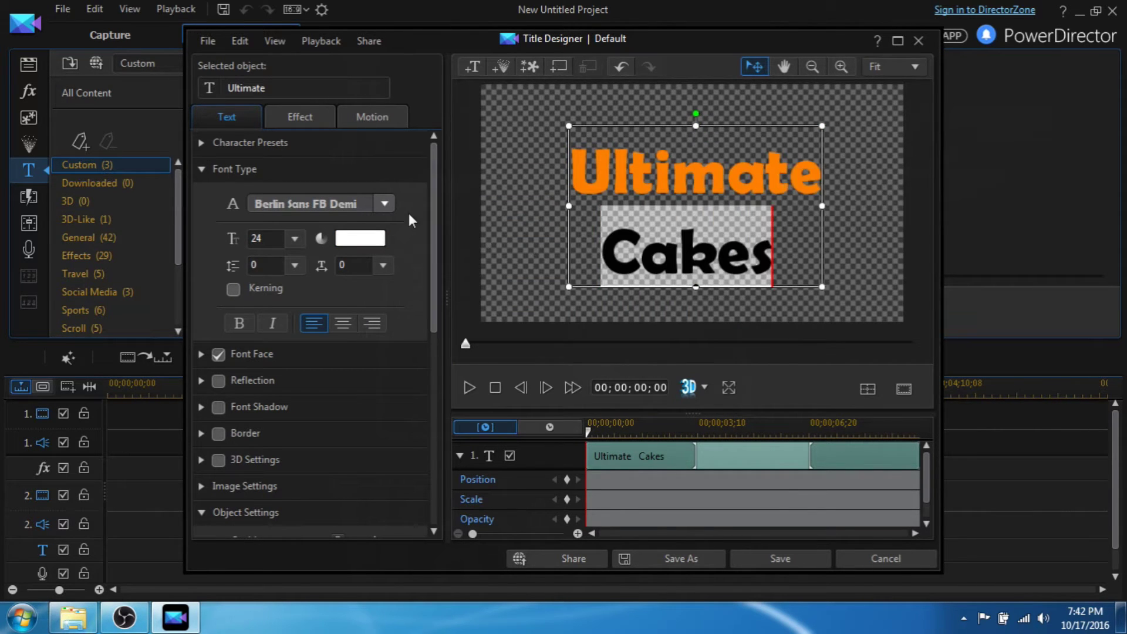
left_click(360, 238)
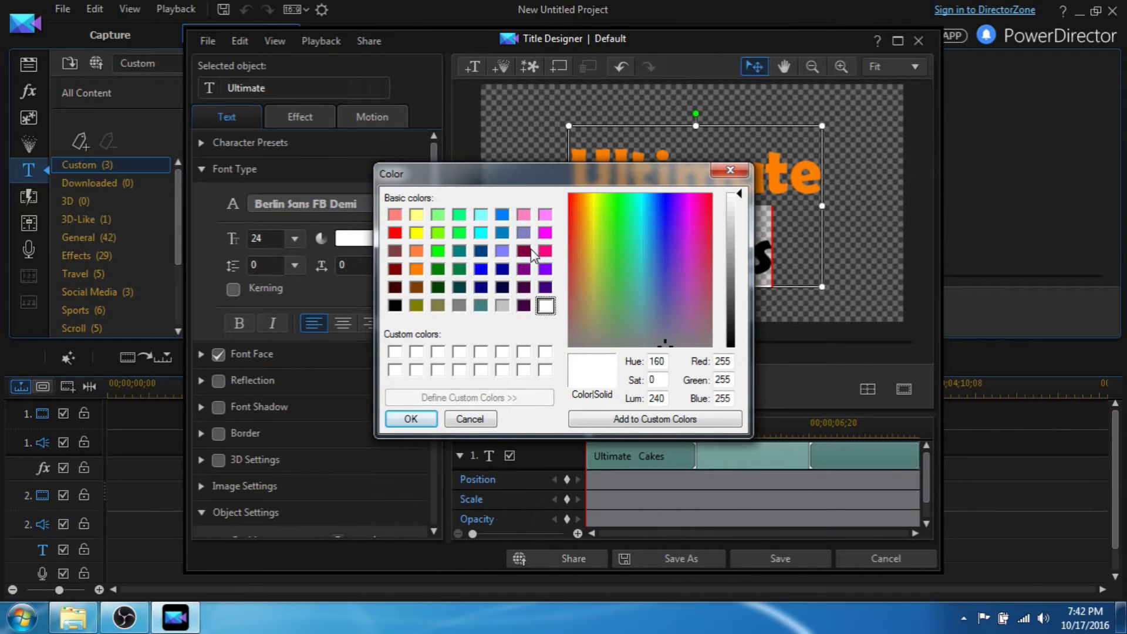
left_click(501, 215)
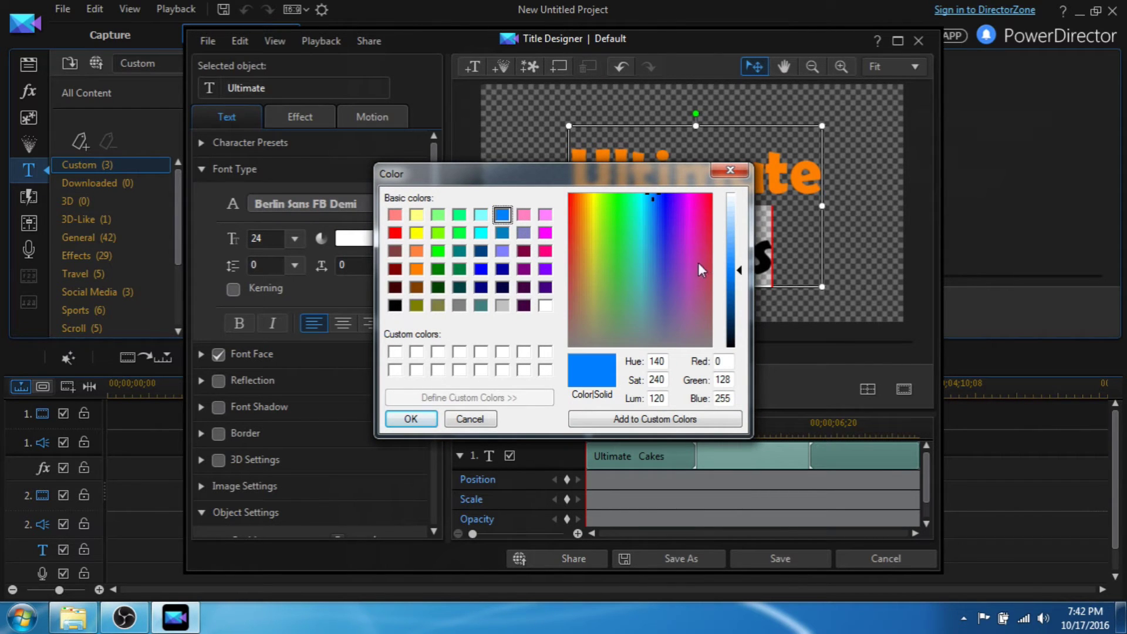
left_click_drag(737, 272, 740, 256)
left_click(411, 419)
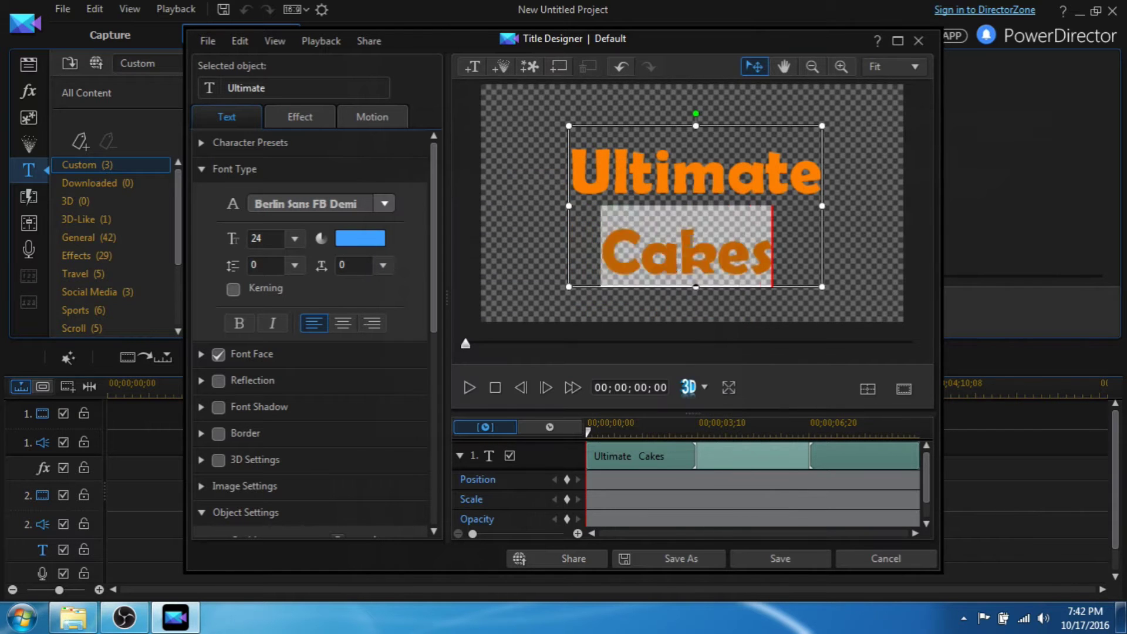
Step: Select the 'Cakes' line and delete it
key("Home")
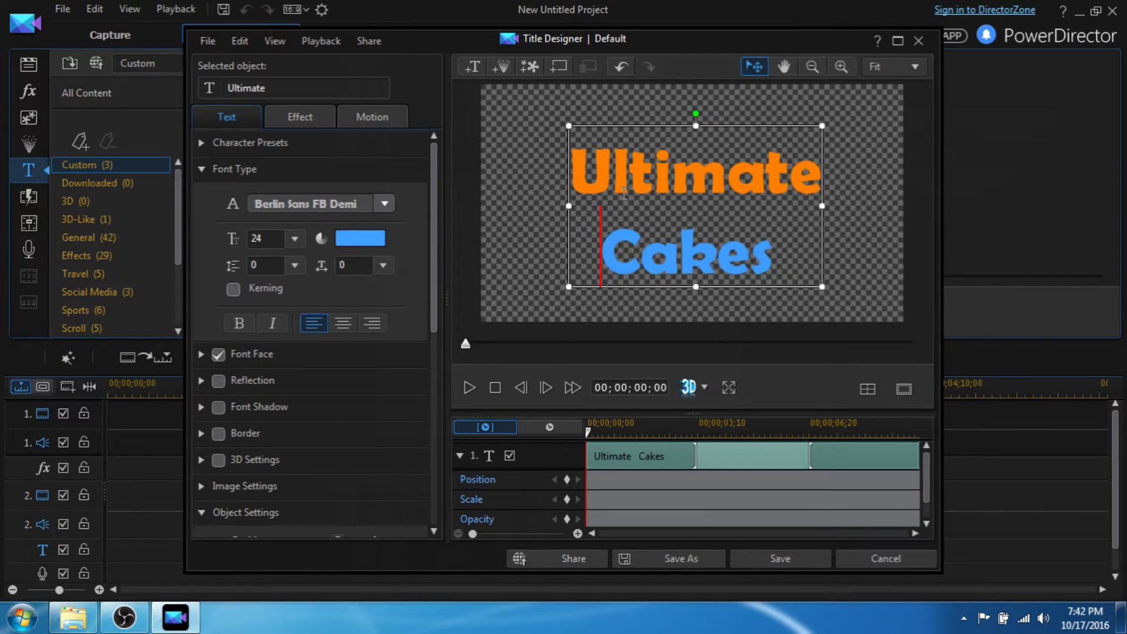
key("End")
left_click(791, 150)
left_click_drag(773, 258, 603, 265)
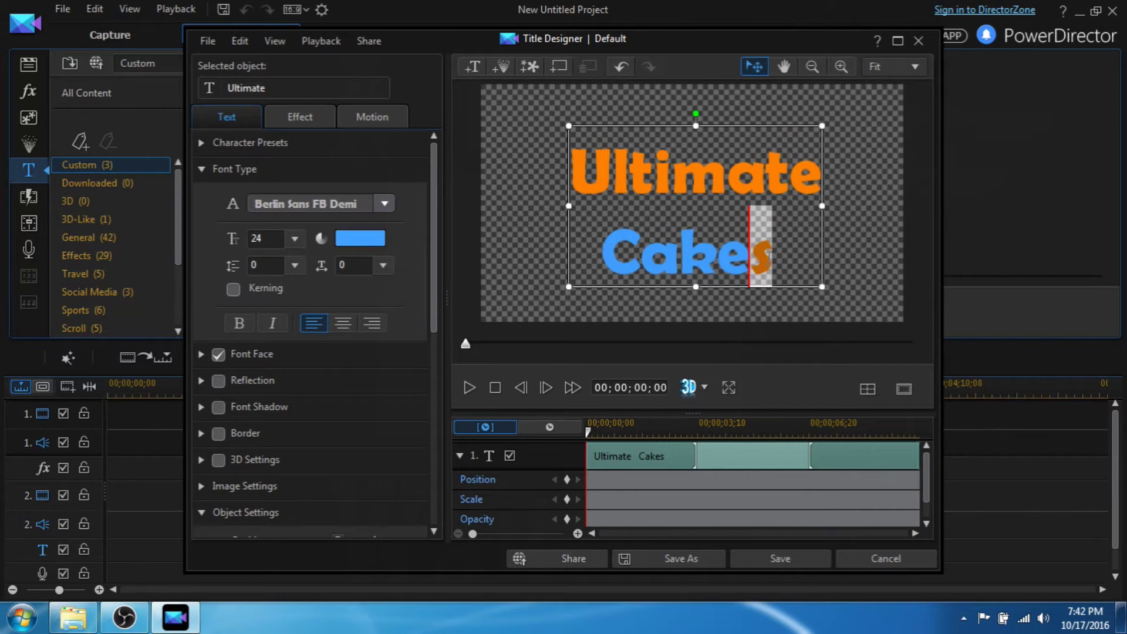
key("Delete")
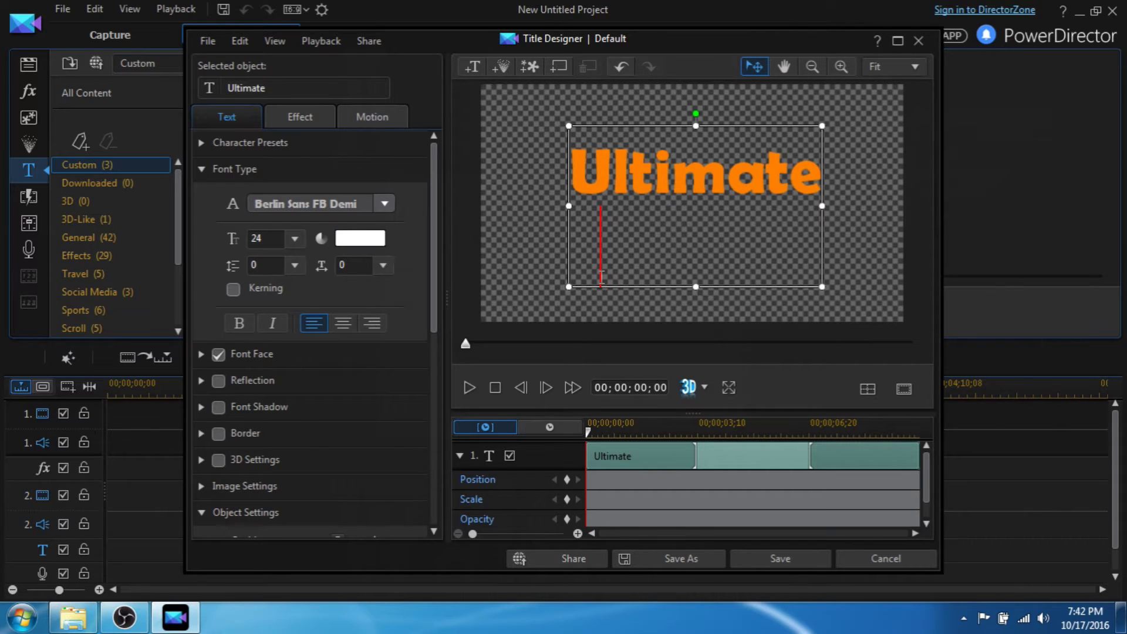
Step: Remove the empty second line and save the title as custom template 'stuff'
key("BackSpace")
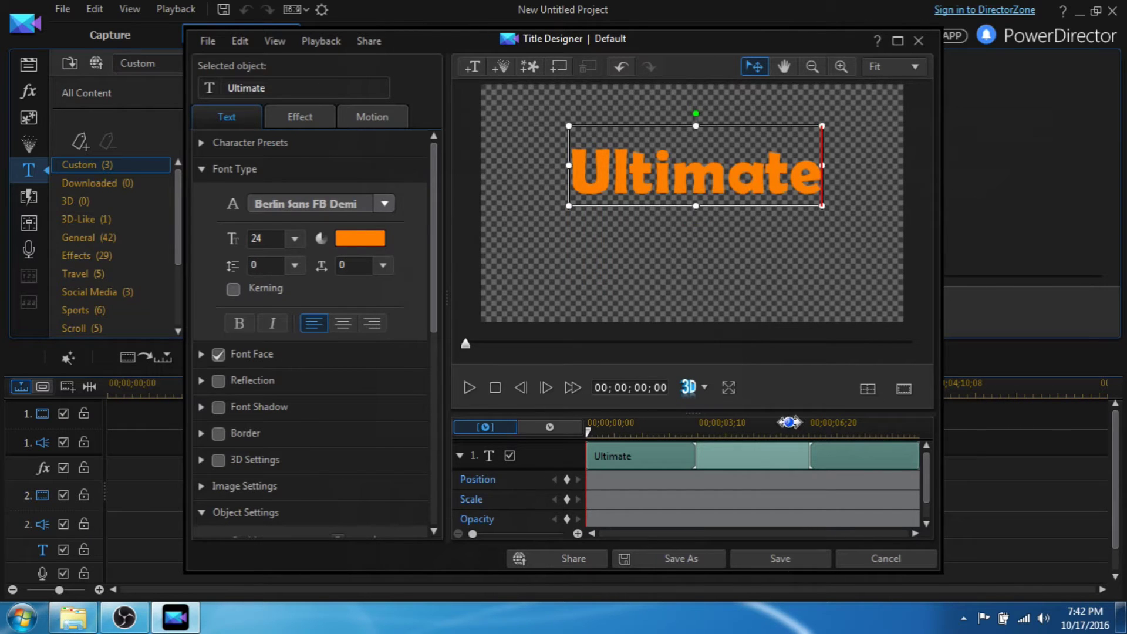
left_click(780, 558)
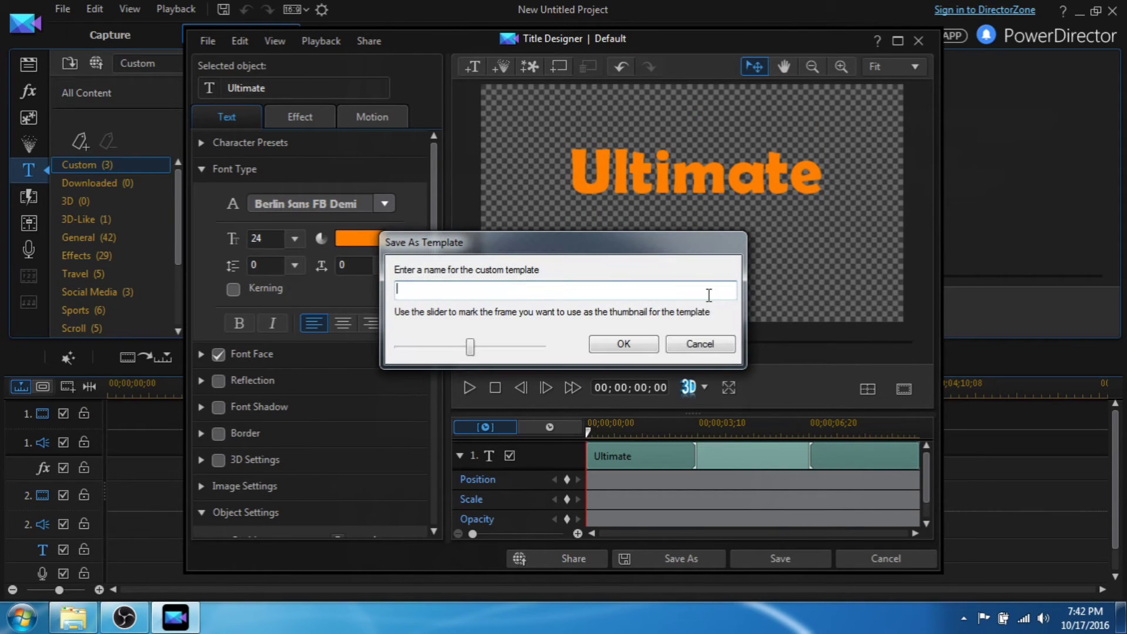
type("stuff")
key("Return")
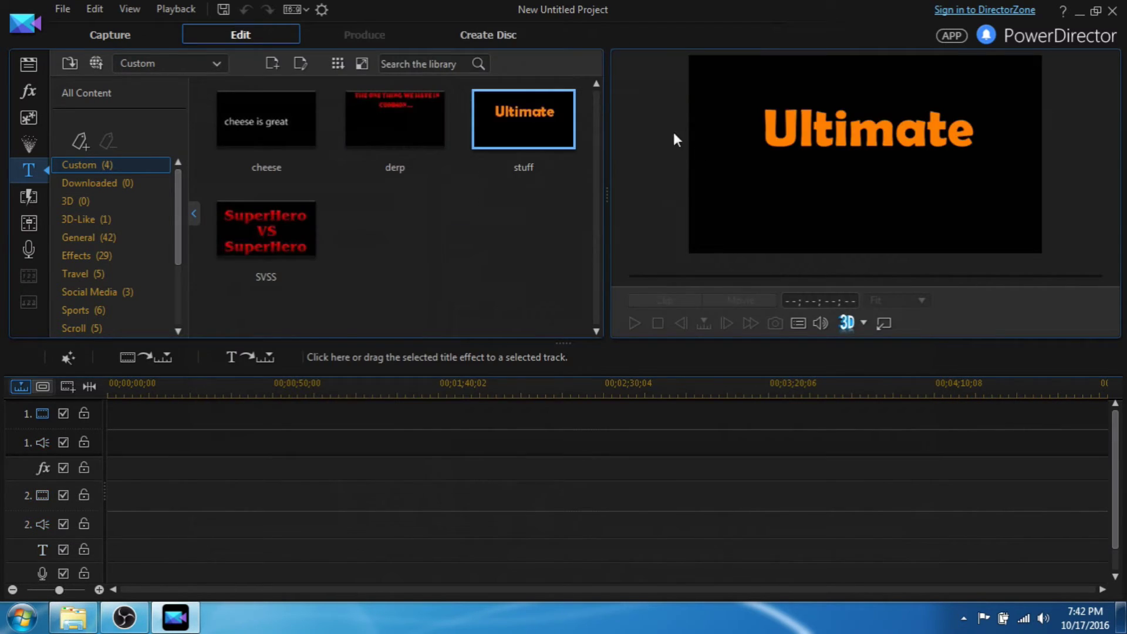
Step: Place the 'stuff' title at the start of track 1 and paste a copy onto track 2
mouse_move(532, 119)
left_mouse_down()
mouse_move(98, 427)
mouse_move(123, 415)
left_mouse_up()
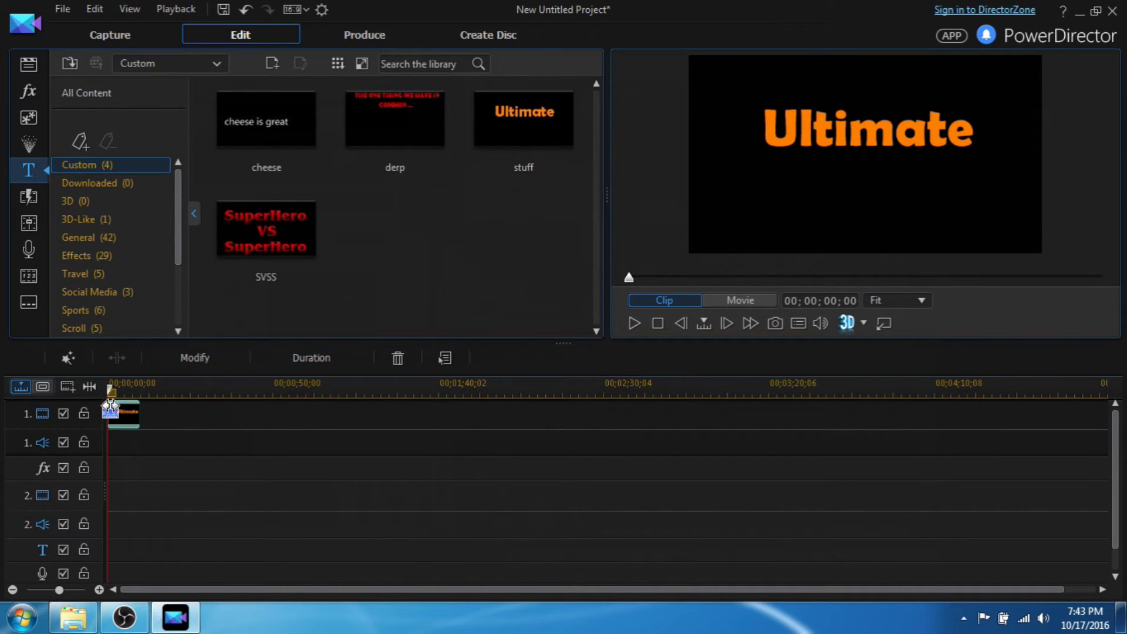
left_click(122, 477)
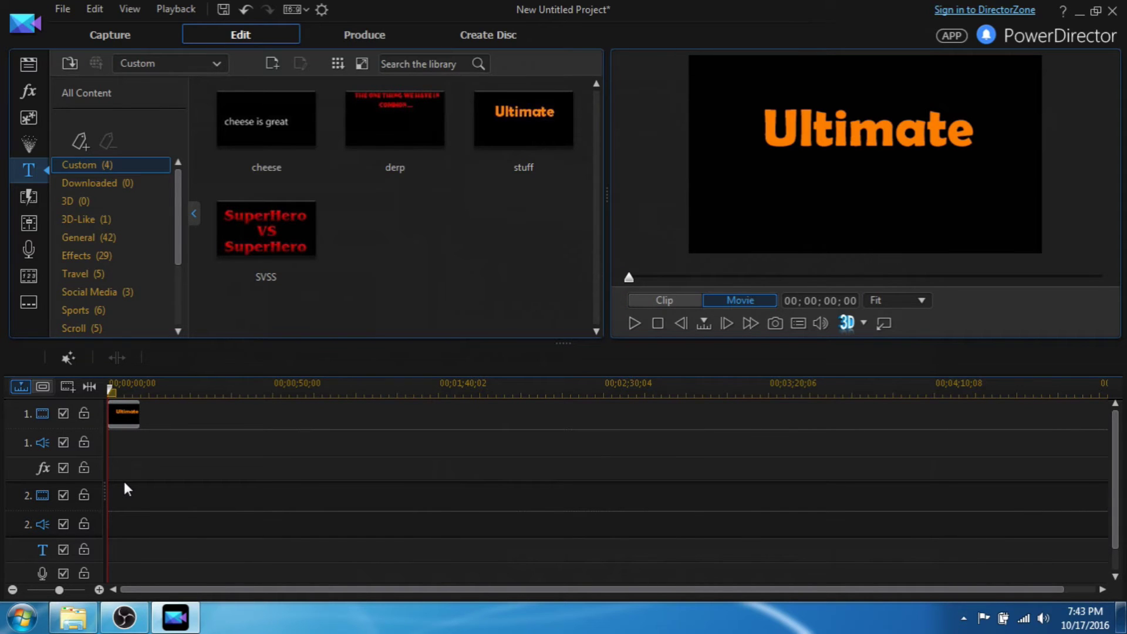
key("ctrl+v")
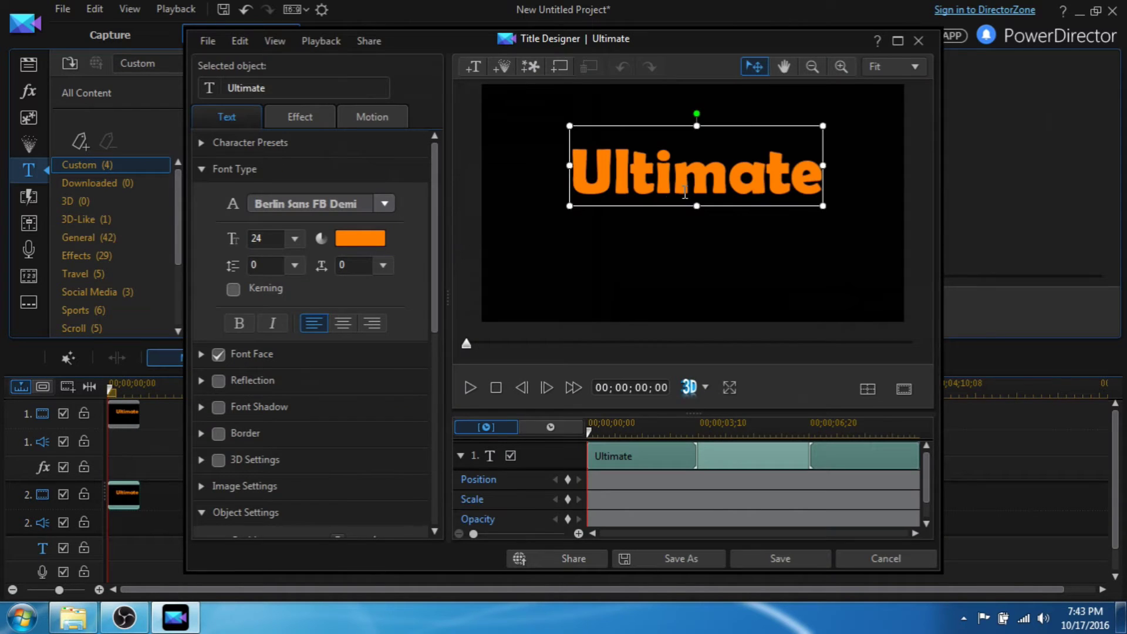
Step: Duplicate the text, change it to 'Cakes', and colour it light blue
left_click_drag(685, 194, 676, 295)
left_click_drag(588, 255, 900, 255)
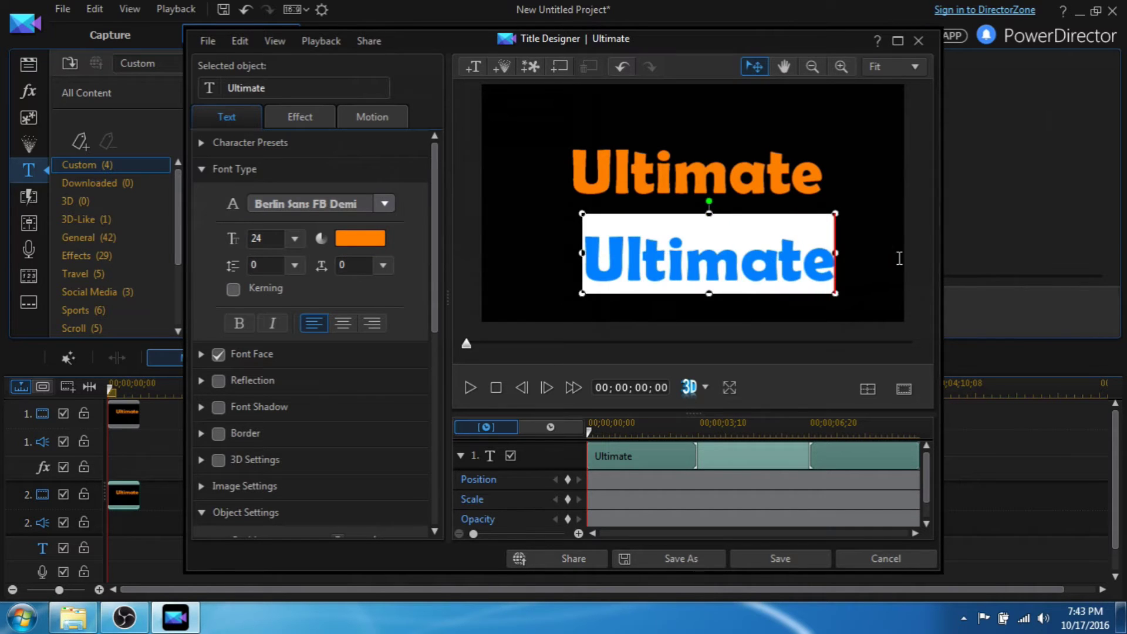
type("c")
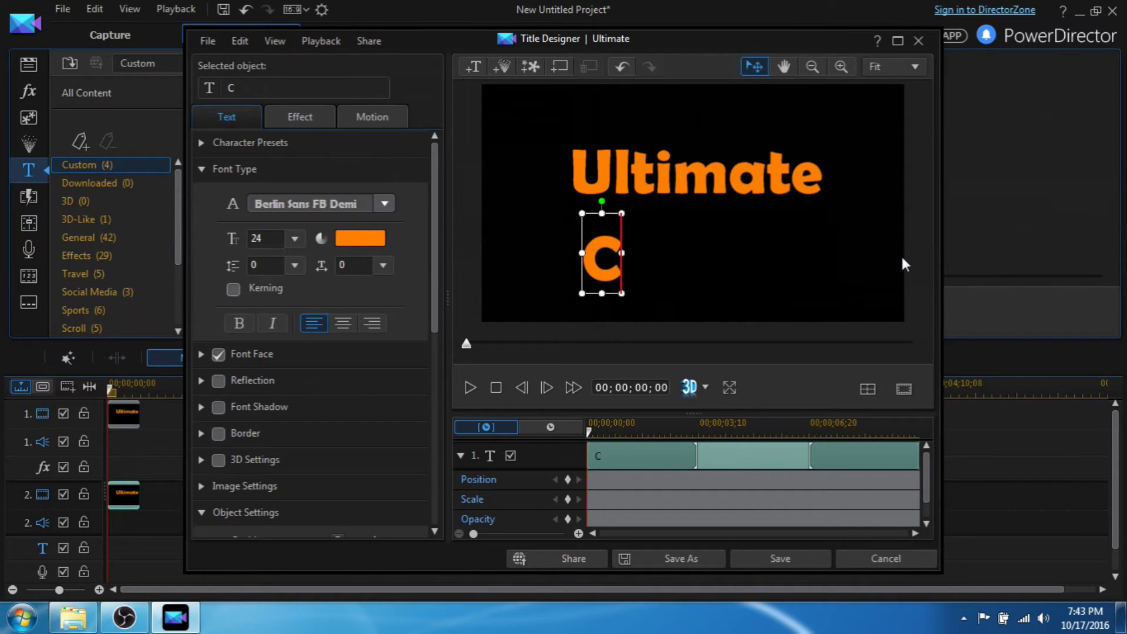
type("ak")
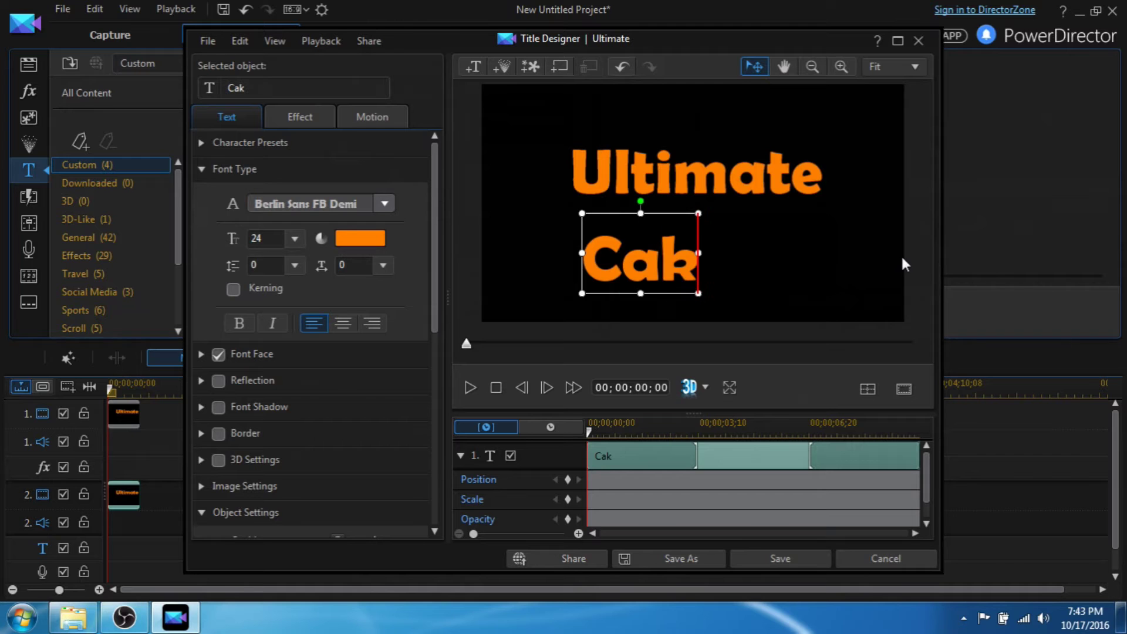
type("es")
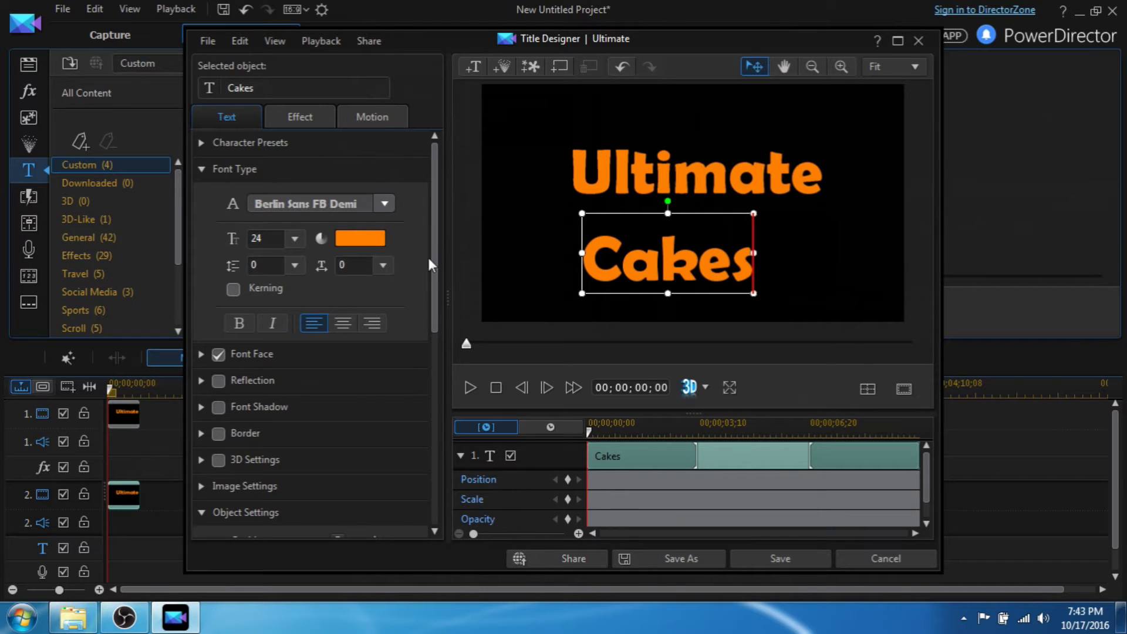
left_click_drag(578, 277, 793, 256)
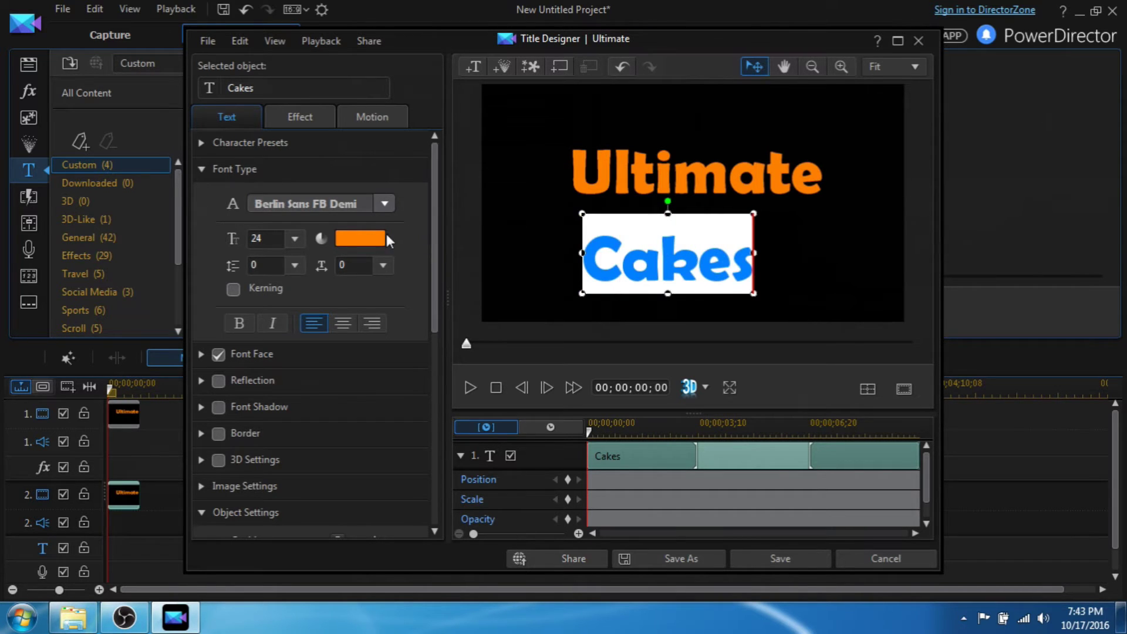
left_click(373, 241)
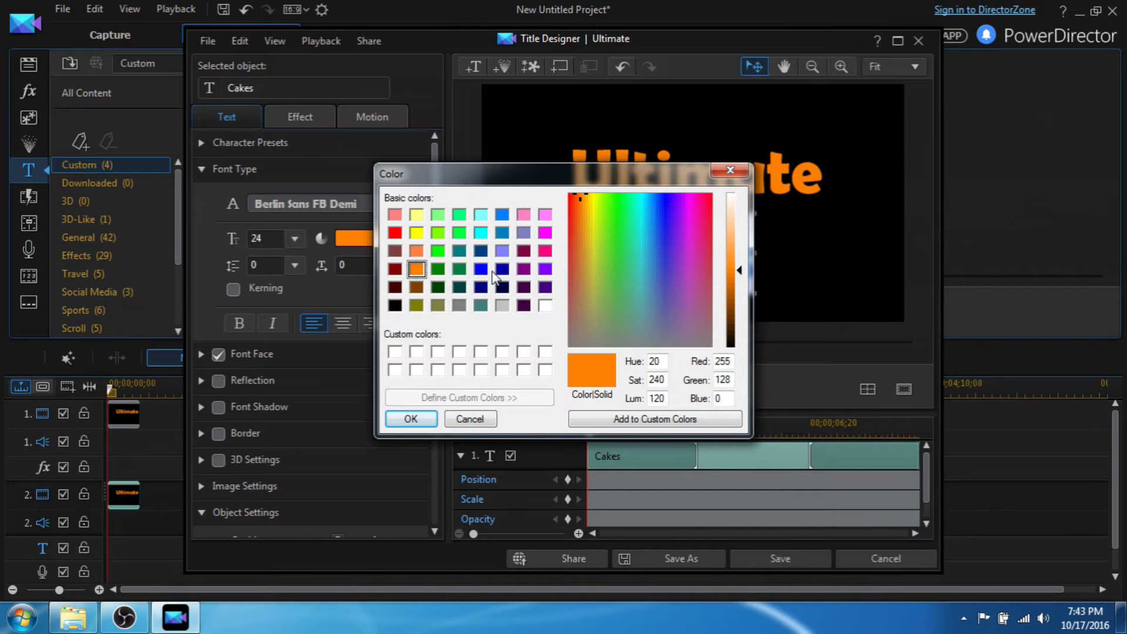
left_click(502, 234)
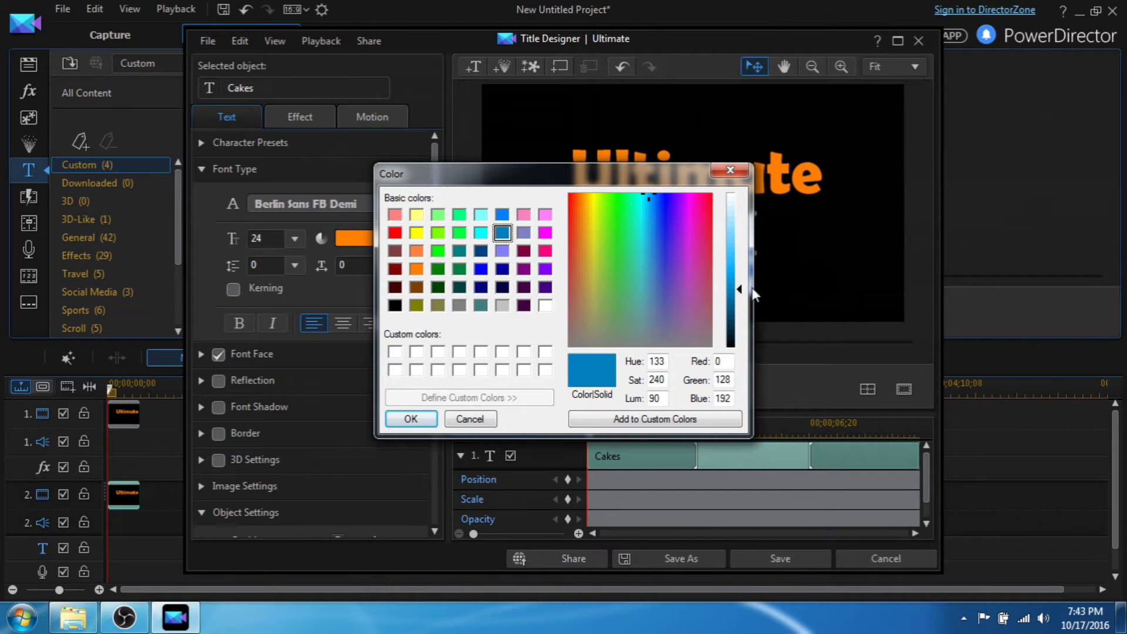
left_click_drag(742, 292, 742, 262)
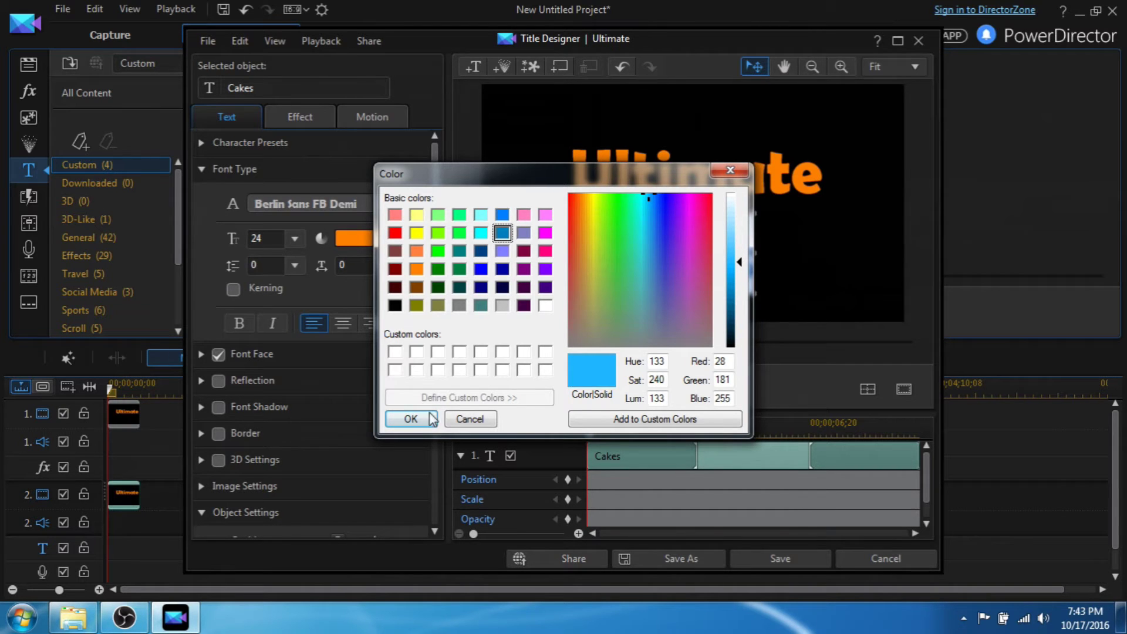
left_click(412, 419)
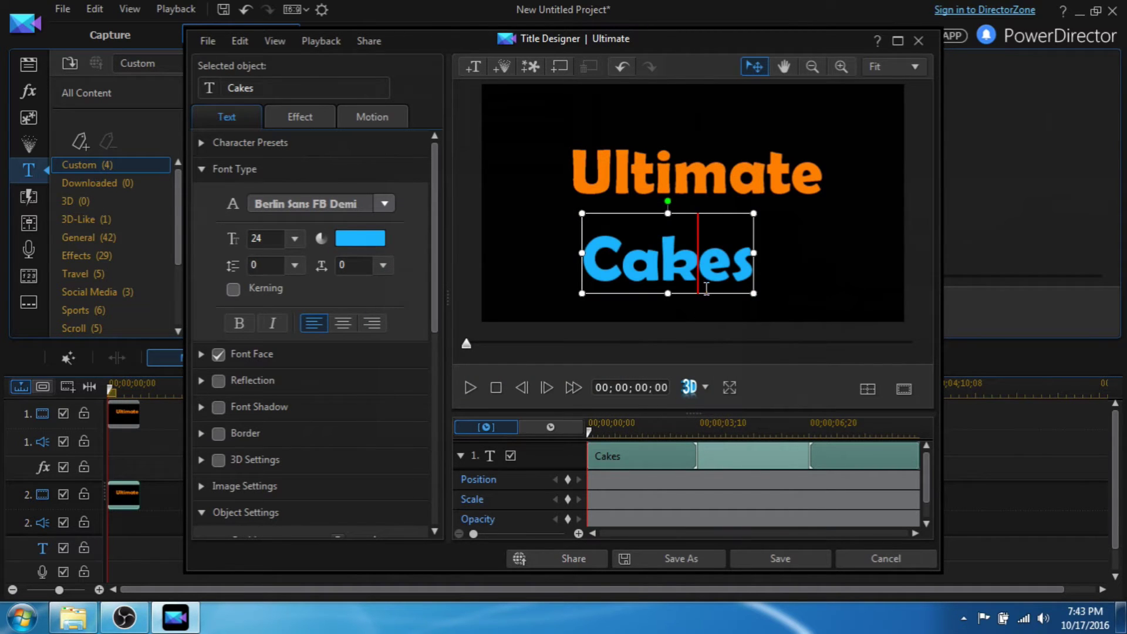
Step: Position 'Cakes' just below 'Ultimate', save it, and reopen the Ultimate clip
mouse_move(707, 295)
left_mouse_down()
mouse_move(737, 289)
mouse_move(743, 257)
left_mouse_up()
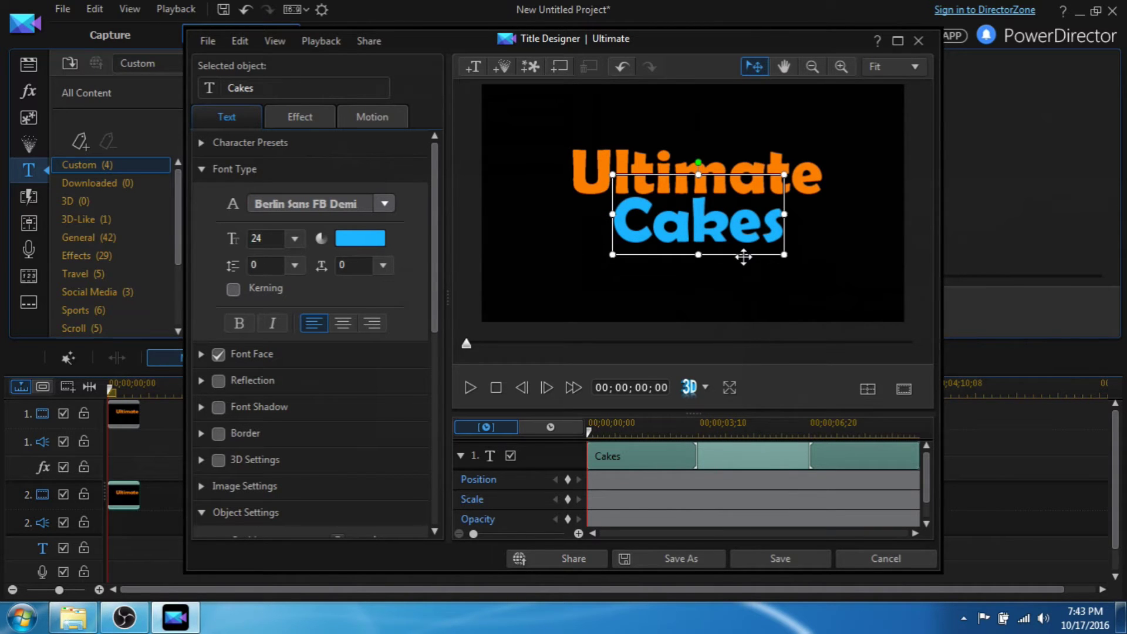
left_click_drag(744, 257, 742, 258)
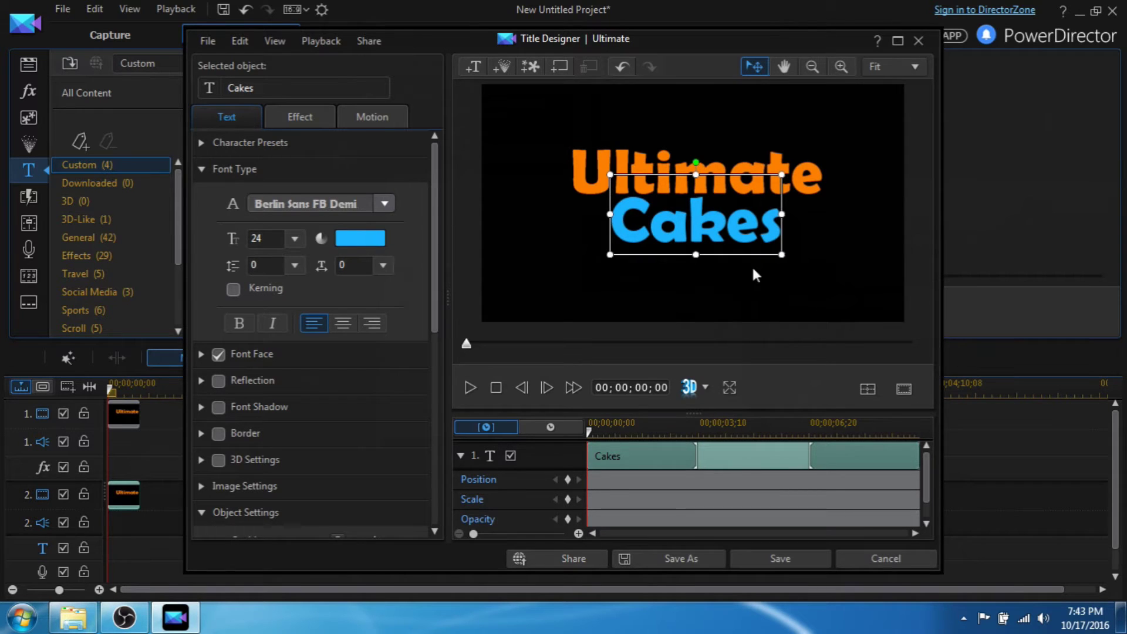
left_click(779, 559)
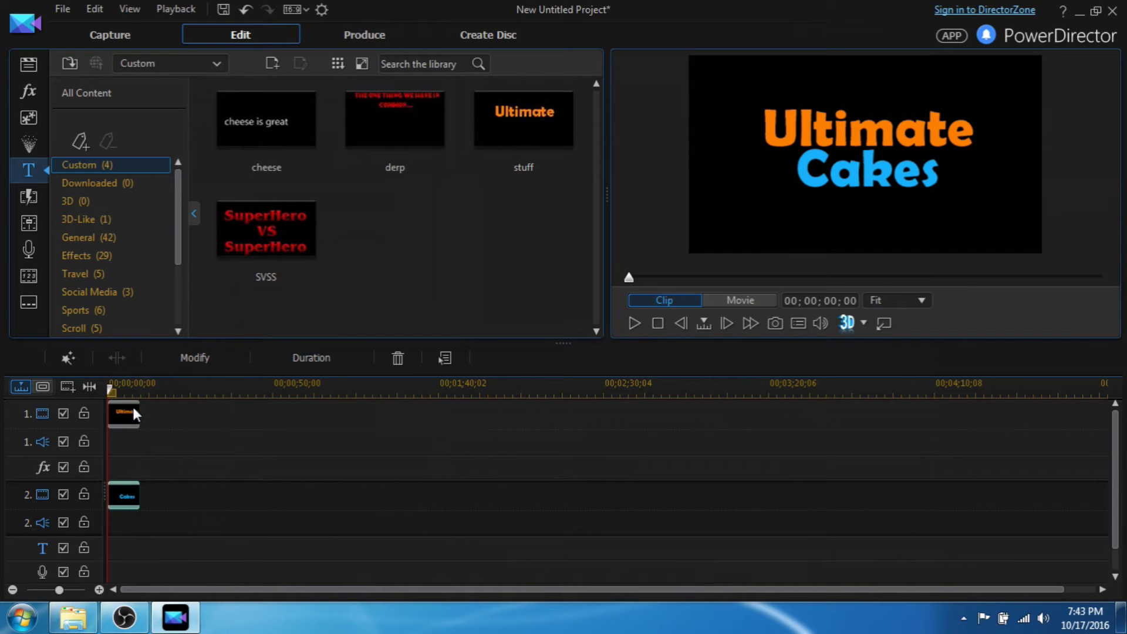
left_click(184, 356)
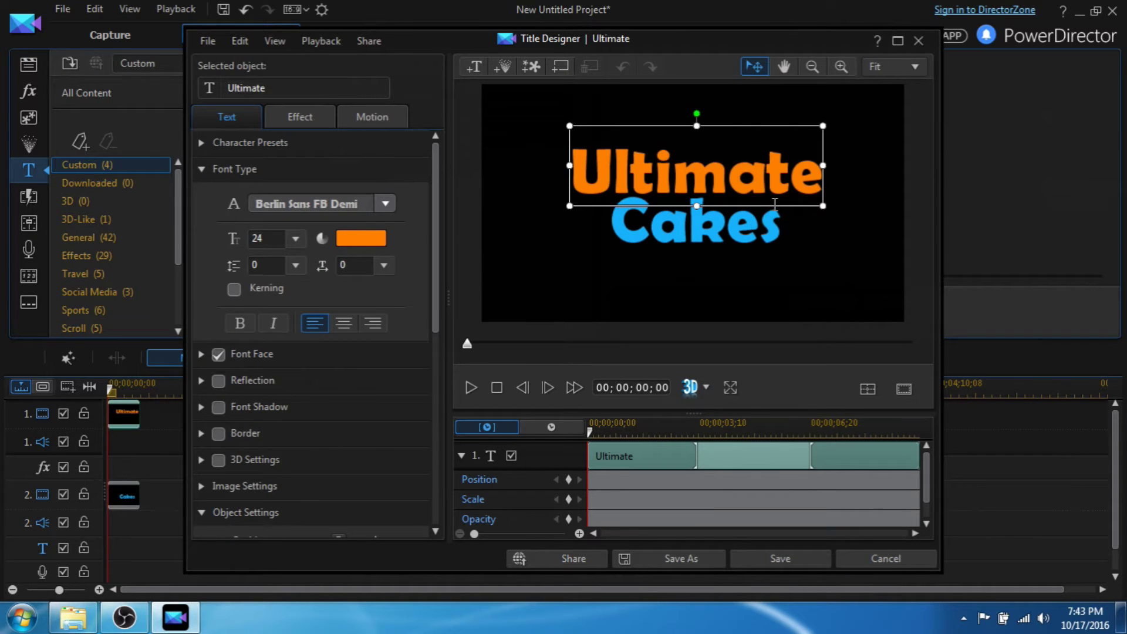
Step: Align the 'Ultimate' text above 'Cakes' and save the track 1 title
left_click_drag(779, 206, 763, 206)
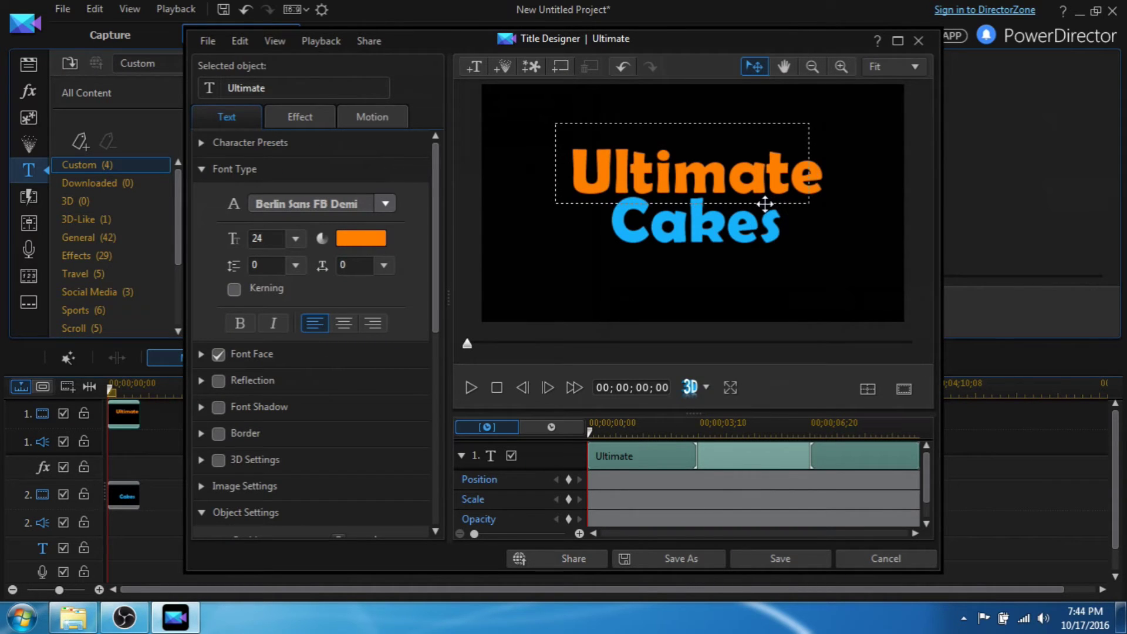
left_click_drag(762, 205, 770, 209)
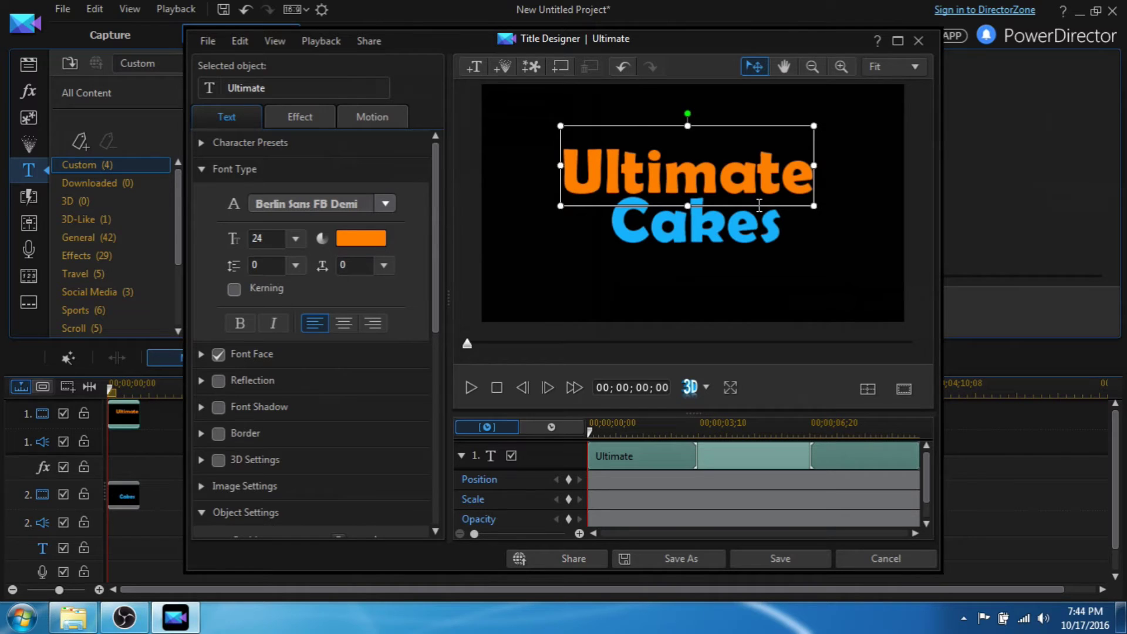
left_click_drag(759, 206, 766, 209)
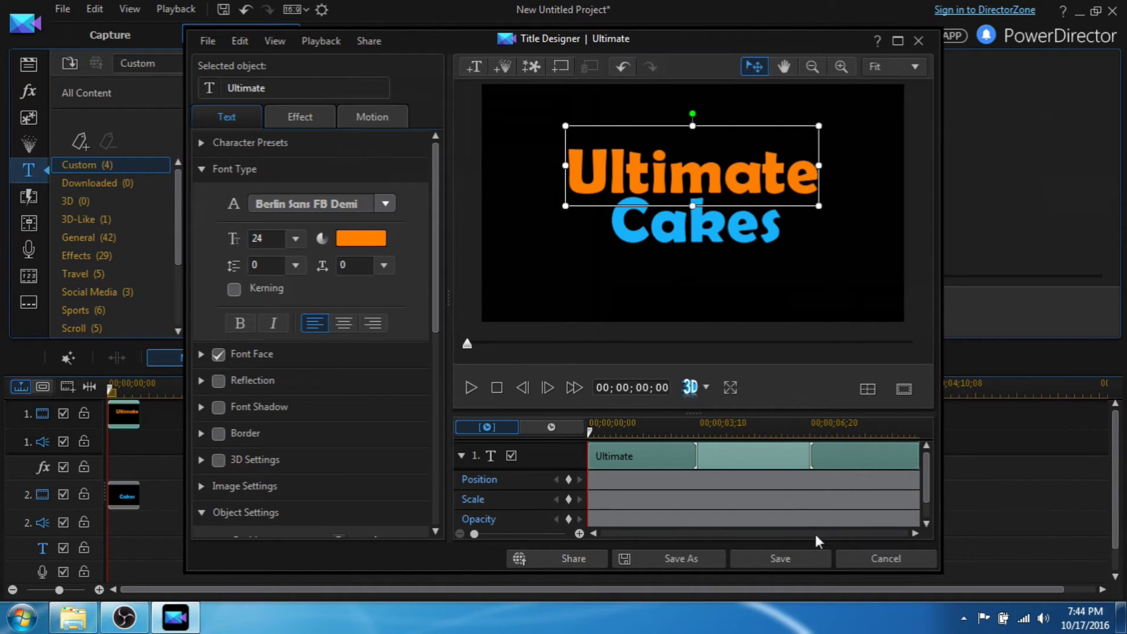
left_click(799, 564)
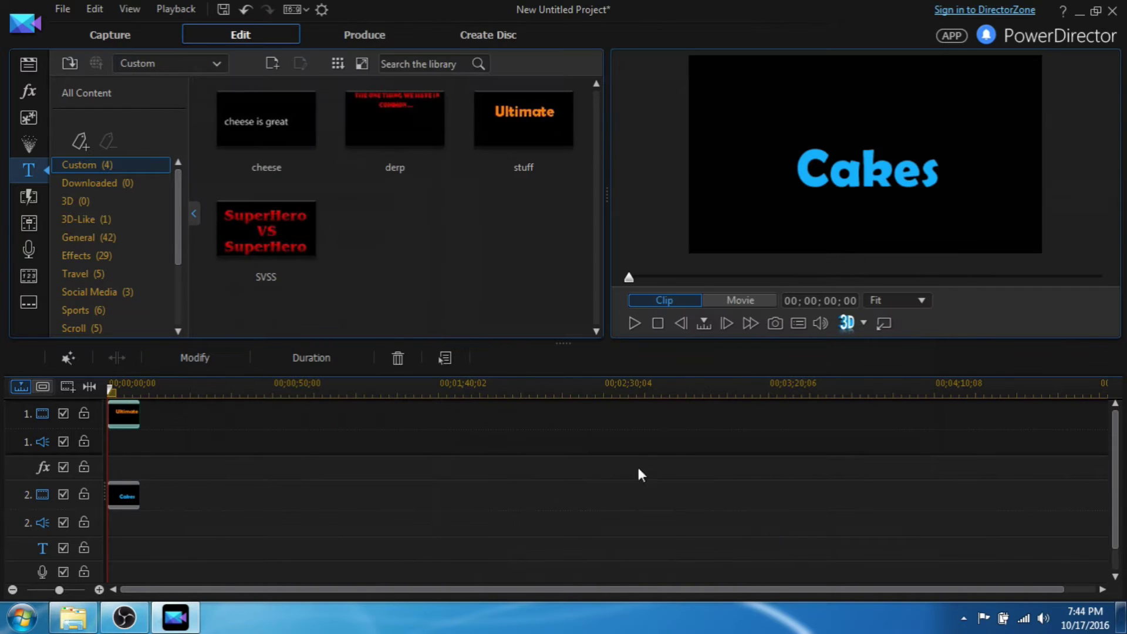
Step: Nudge the track 2 'Cakes' text slightly left, save it, and return to the media library
left_click(131, 496)
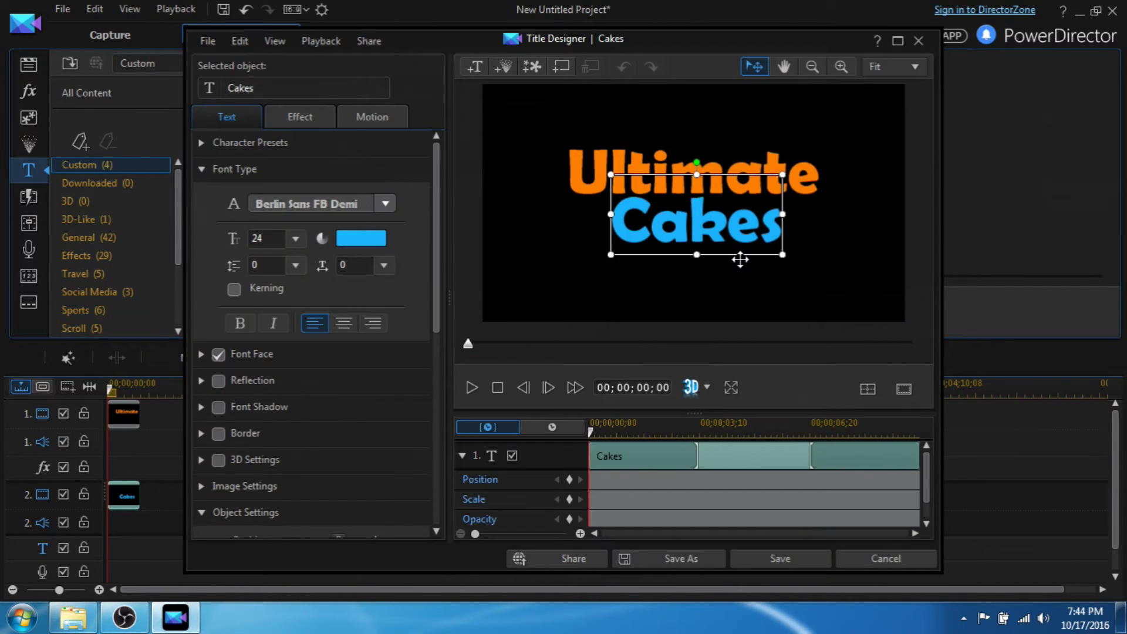
left_click(736, 256)
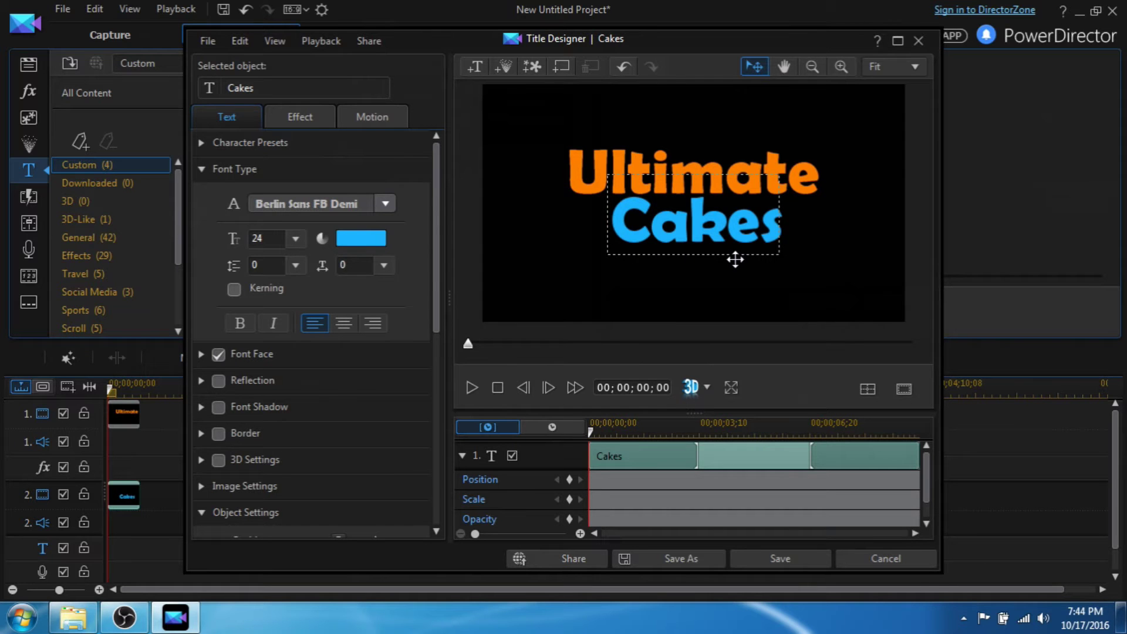
left_click(736, 259)
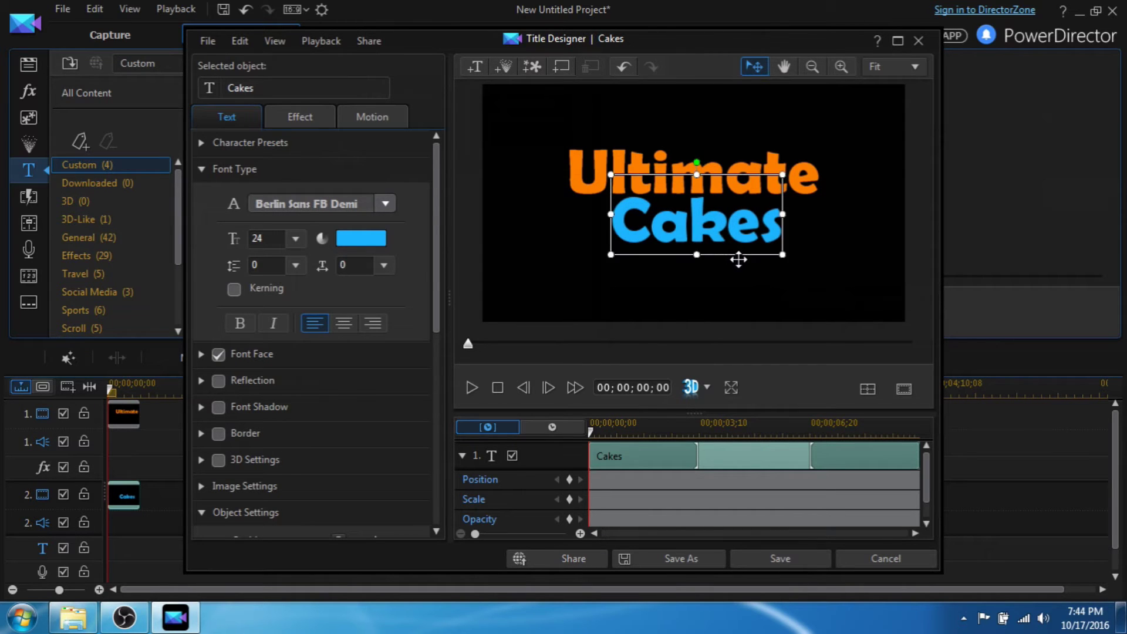
left_click_drag(738, 259, 735, 259)
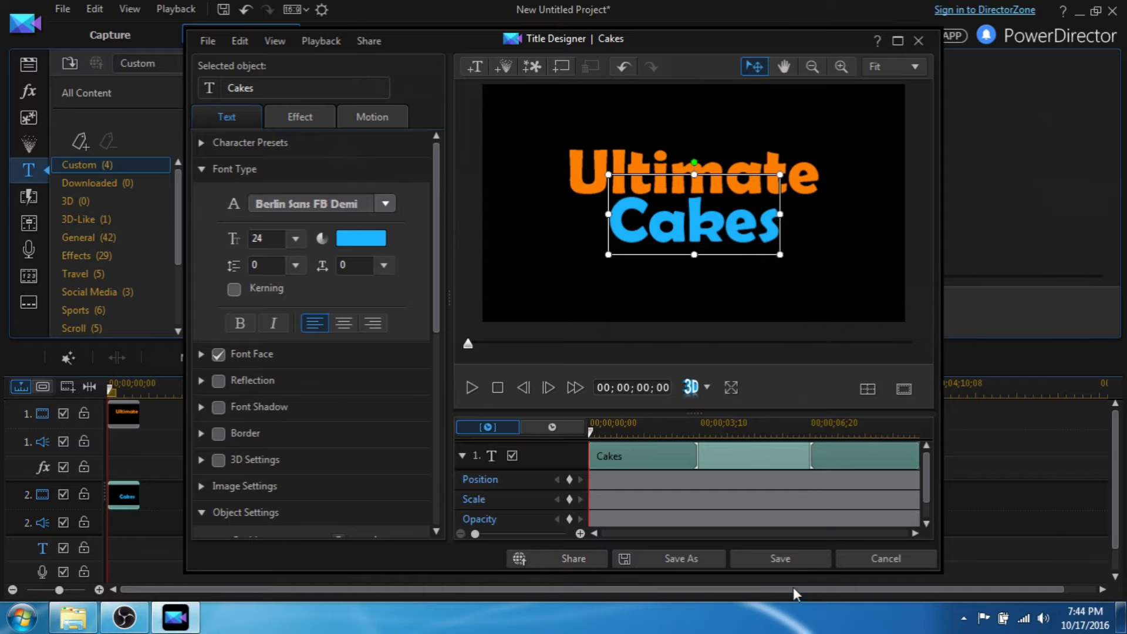
left_click(781, 559)
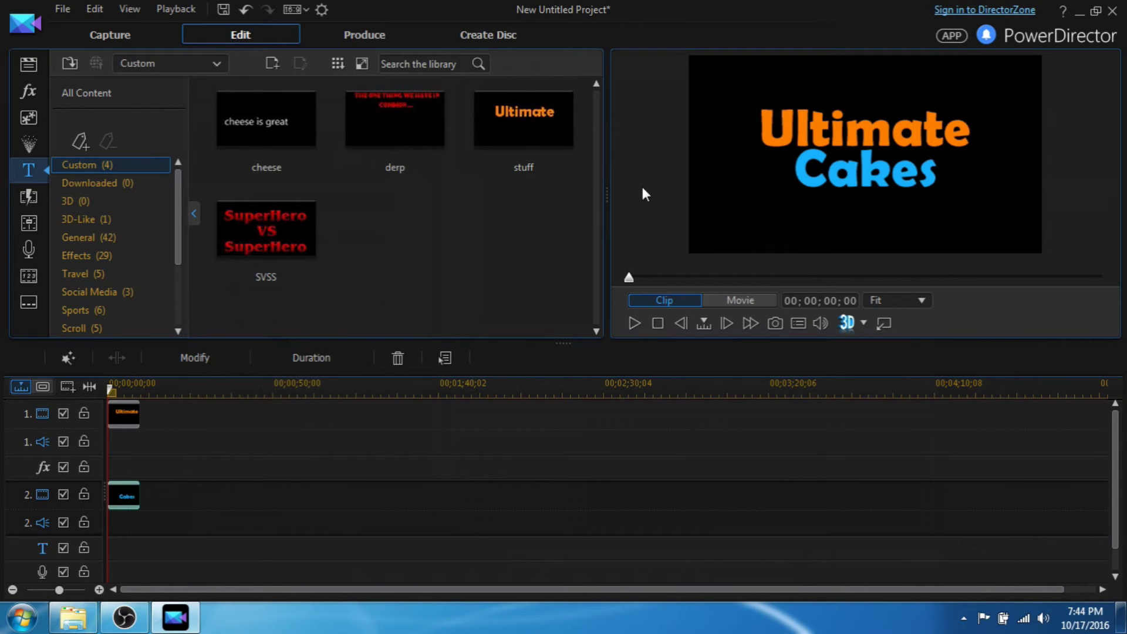
left_click(29, 64)
Step: Switch the media library content to the Backgrounds collection
left_click(215, 63)
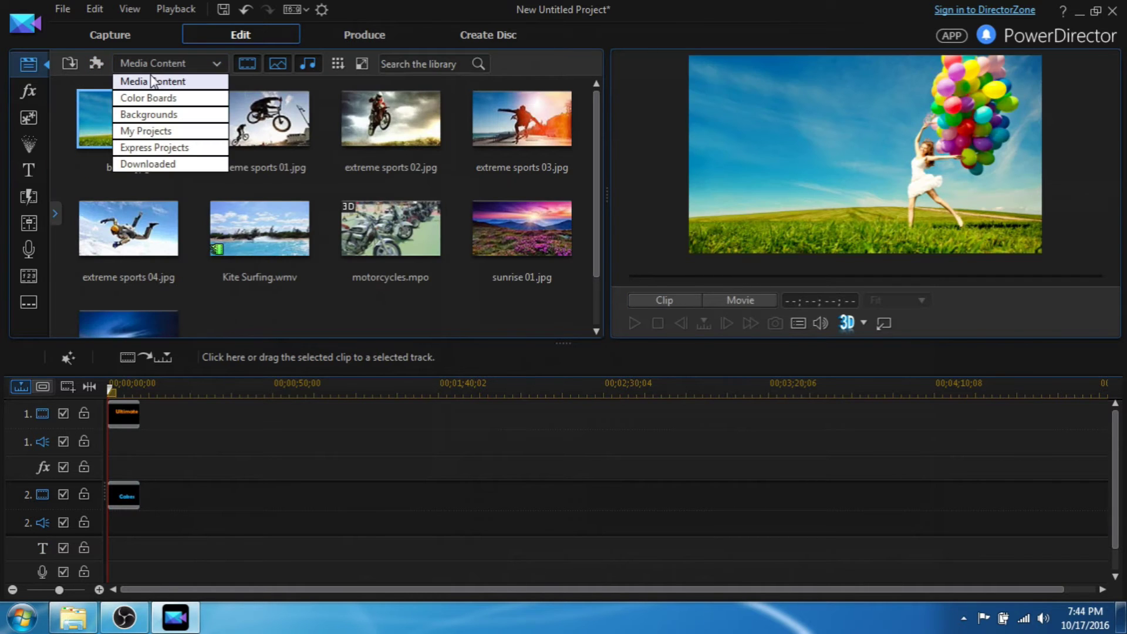
left_click(150, 84)
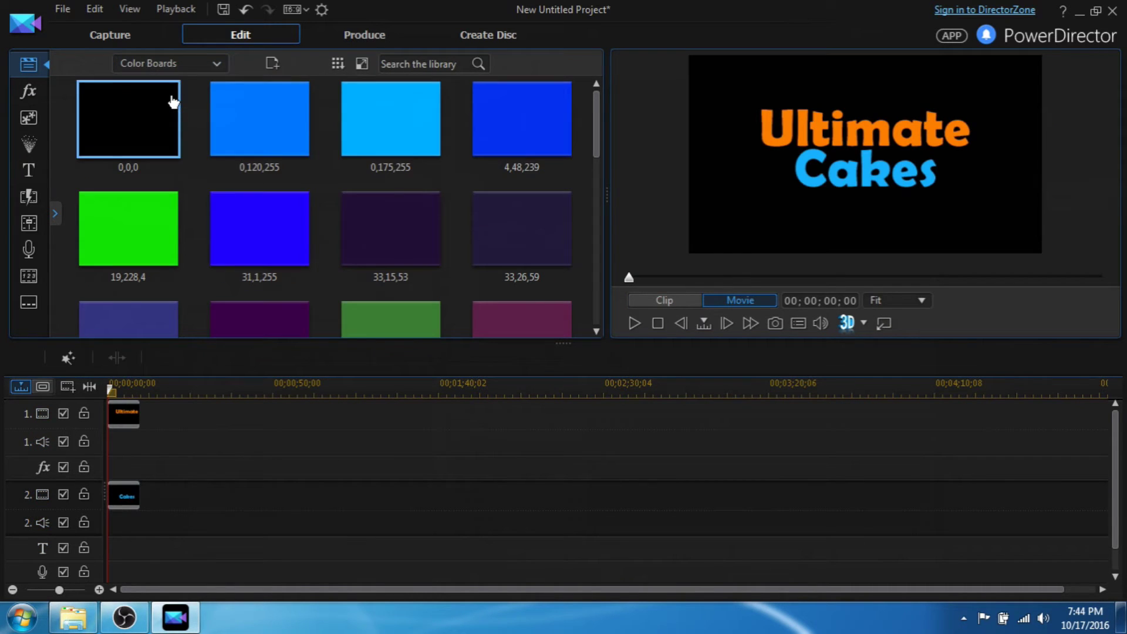
left_click(173, 64)
left_click(167, 113)
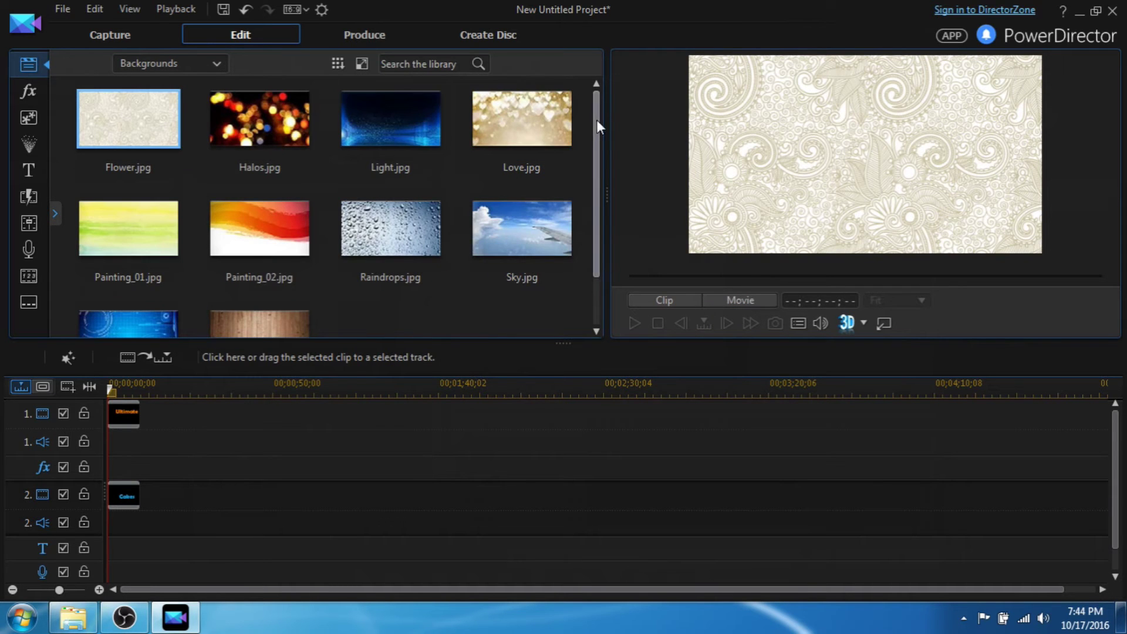
mouse_move(595, 120)
left_mouse_down()
mouse_move(594, 202)
mouse_move(607, 52)
mouse_move(584, 221)
left_mouse_up()
scroll(584, 221, "up", 3)
Step: Preview the Light background and try placing it on the timeline tracks
left_click(390, 128)
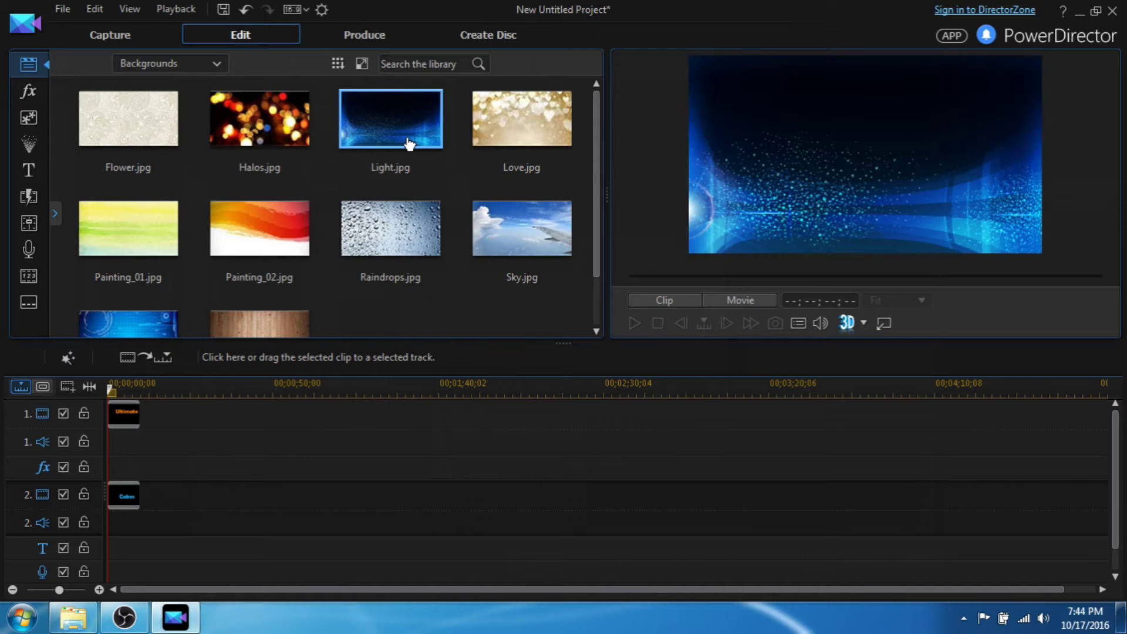
left_click_drag(409, 132, 114, 588)
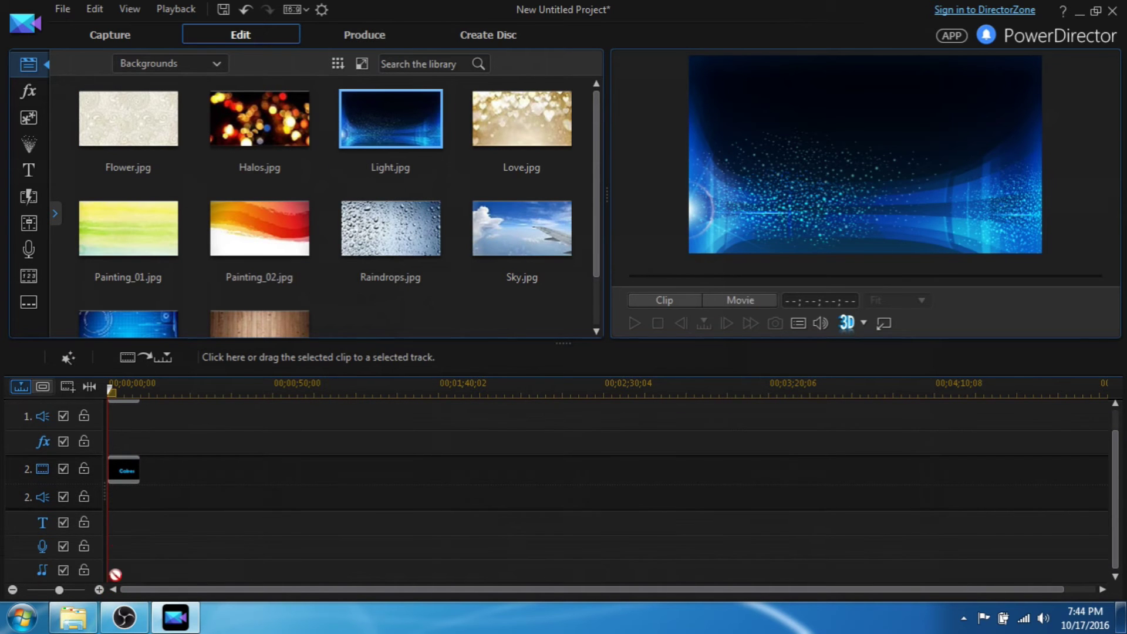
left_click_drag(115, 589, 113, 557)
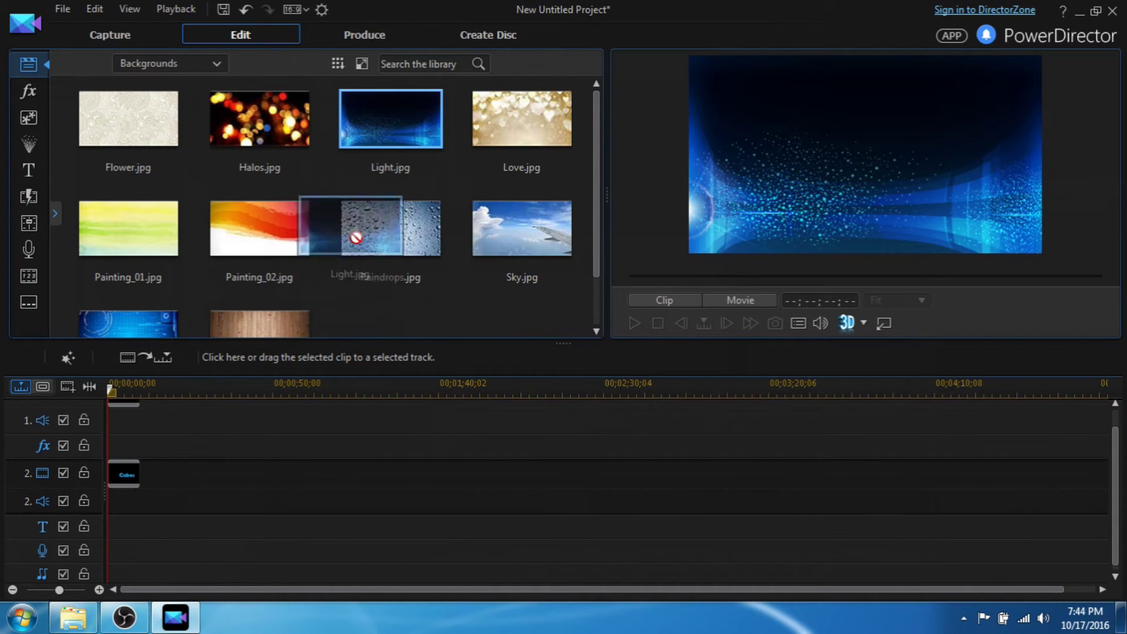
right_click(11, 516)
Step: Add one video and one audio track below track 2, with Light background starting track 3
left_click(73, 348)
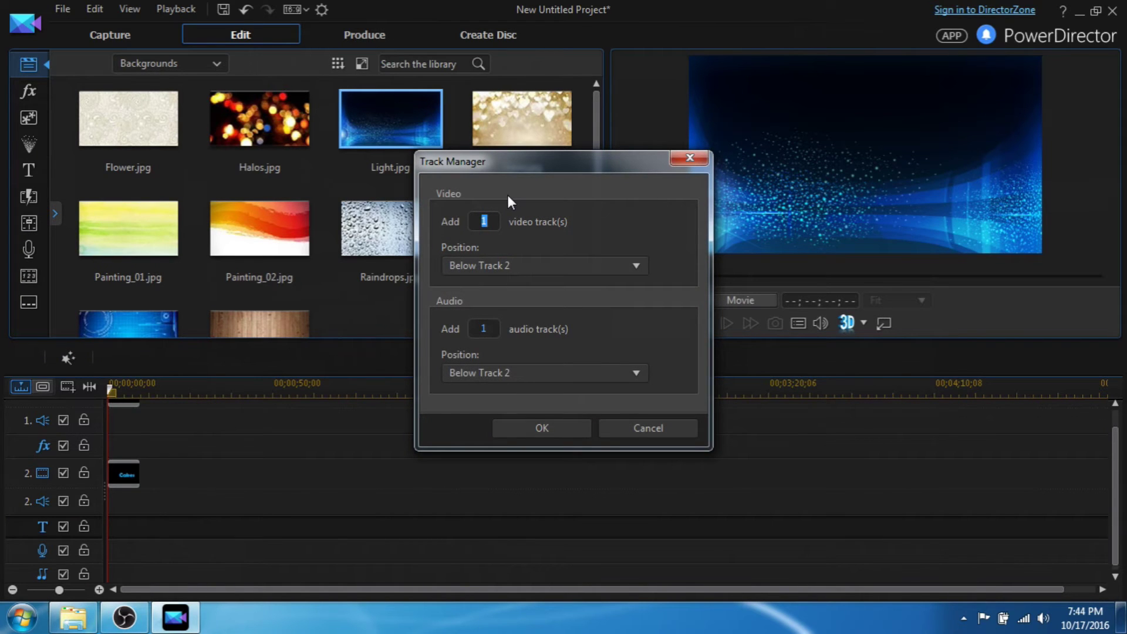
type("98")
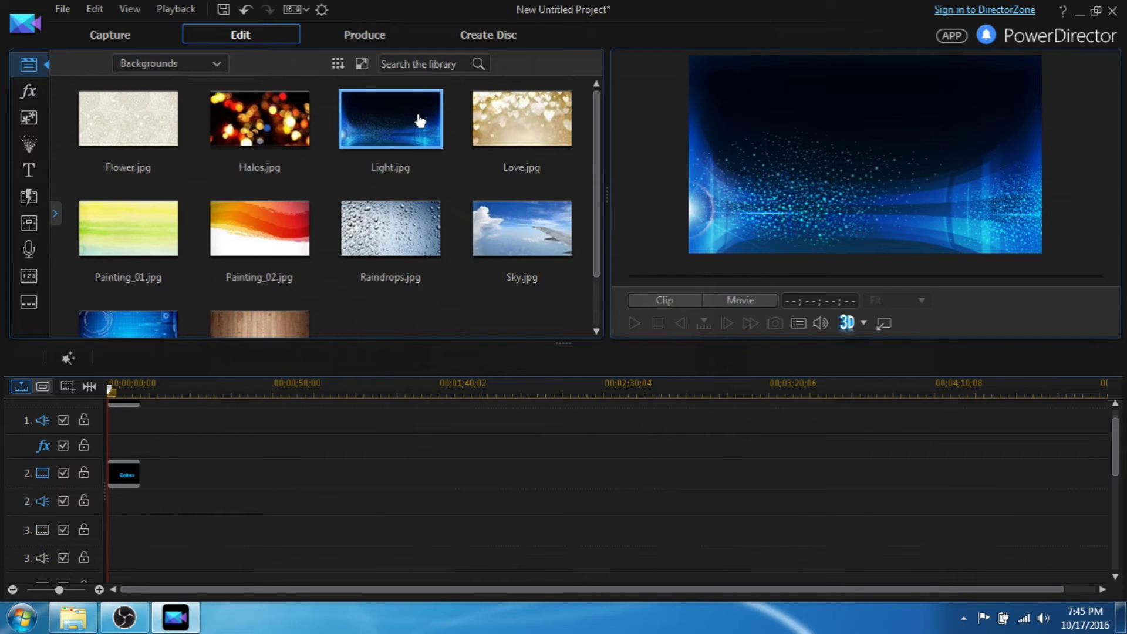
left_click_drag(421, 132, 113, 533)
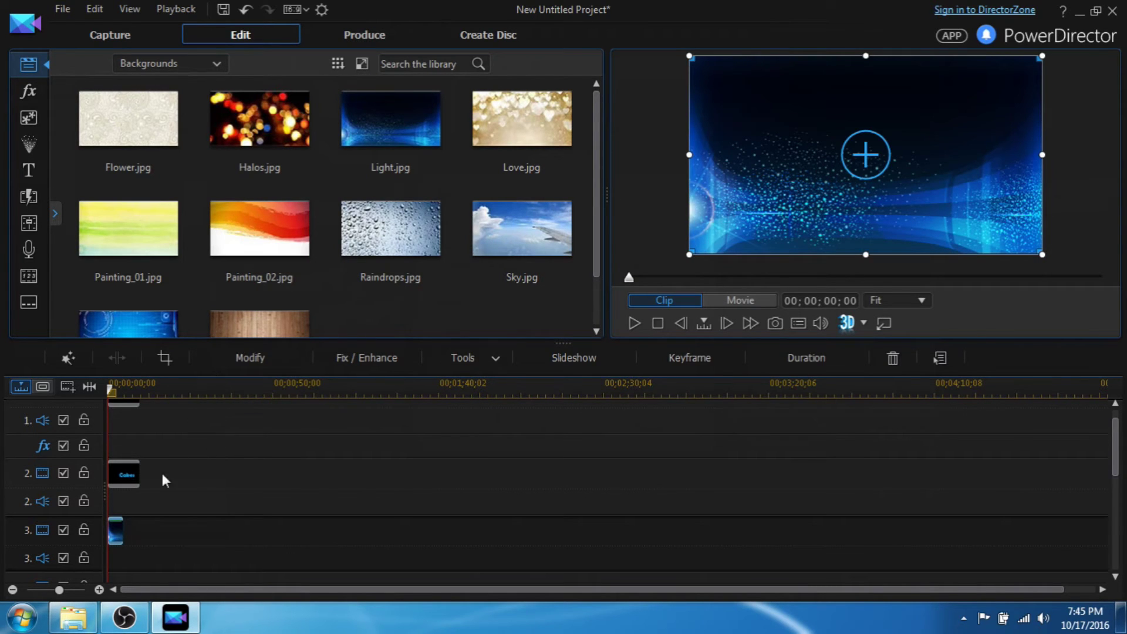
Step: Place the Light background at the start of track 1 and move Ultimate to track 2
mouse_move(117, 533)
left_mouse_down()
mouse_move(207, 390)
mouse_move(167, 413)
left_mouse_up()
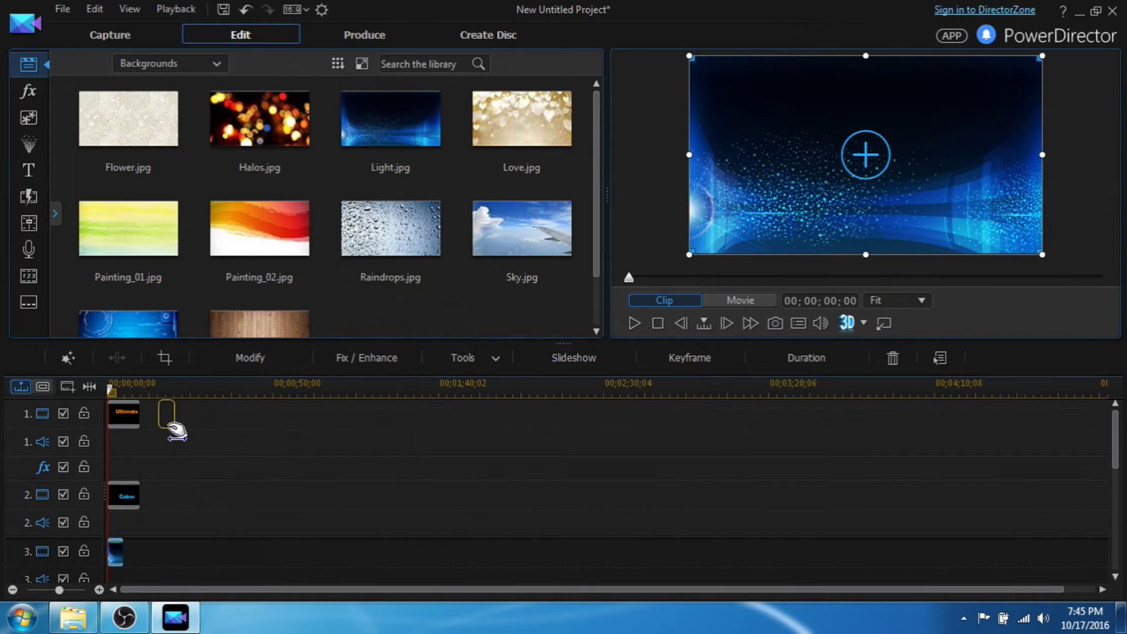
left_click(115, 541)
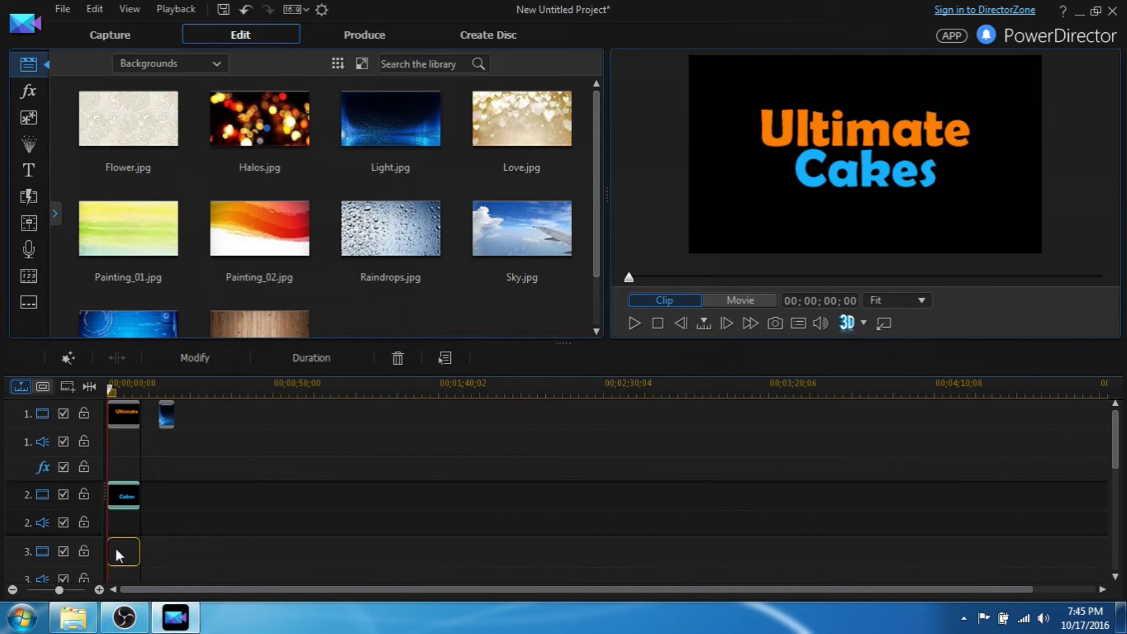
left_click_drag(128, 414, 126, 493)
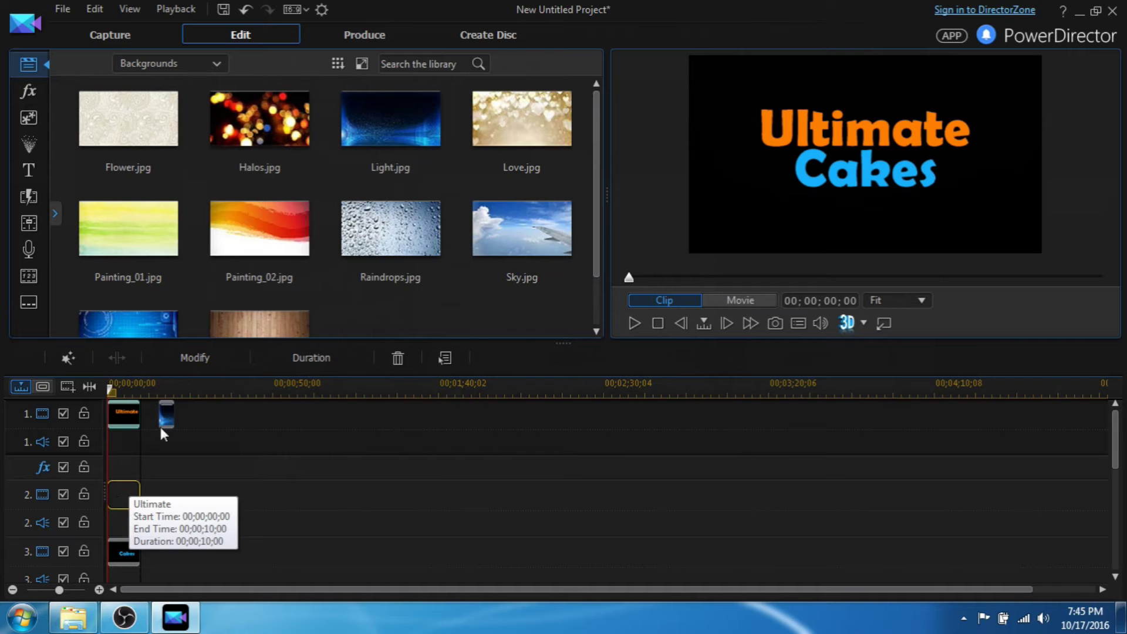
left_click_drag(166, 414, 115, 415)
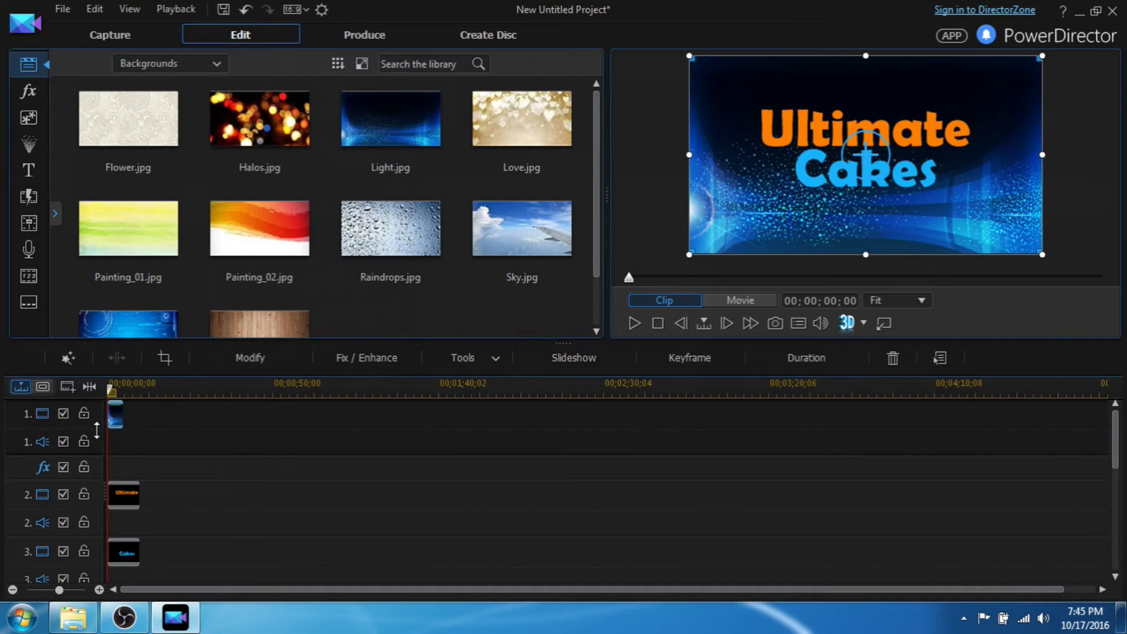
left_click(150, 403)
Step: Try Painting_02 and then Painting_01 as the track 1 background
left_click_drag(259, 229, 115, 414)
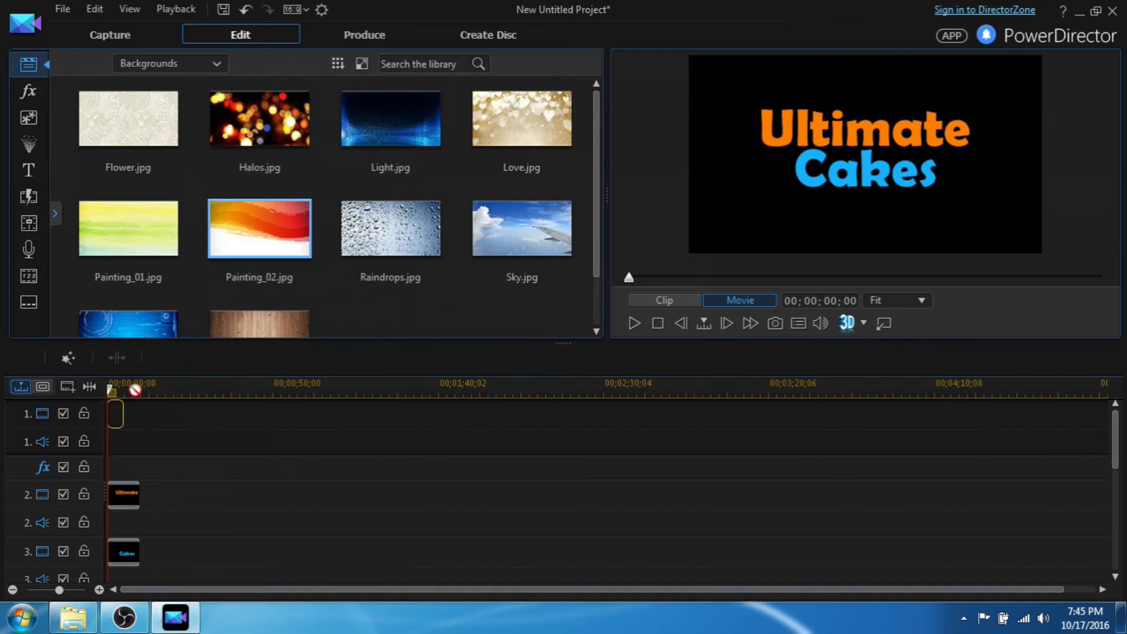
left_click(115, 414)
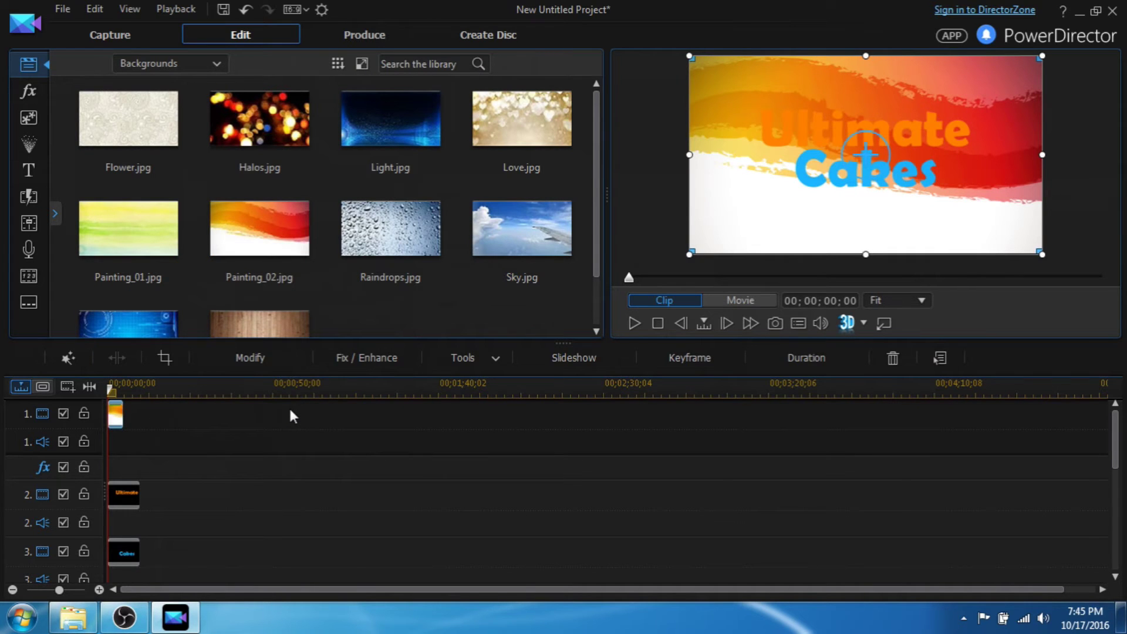
left_click(289, 406)
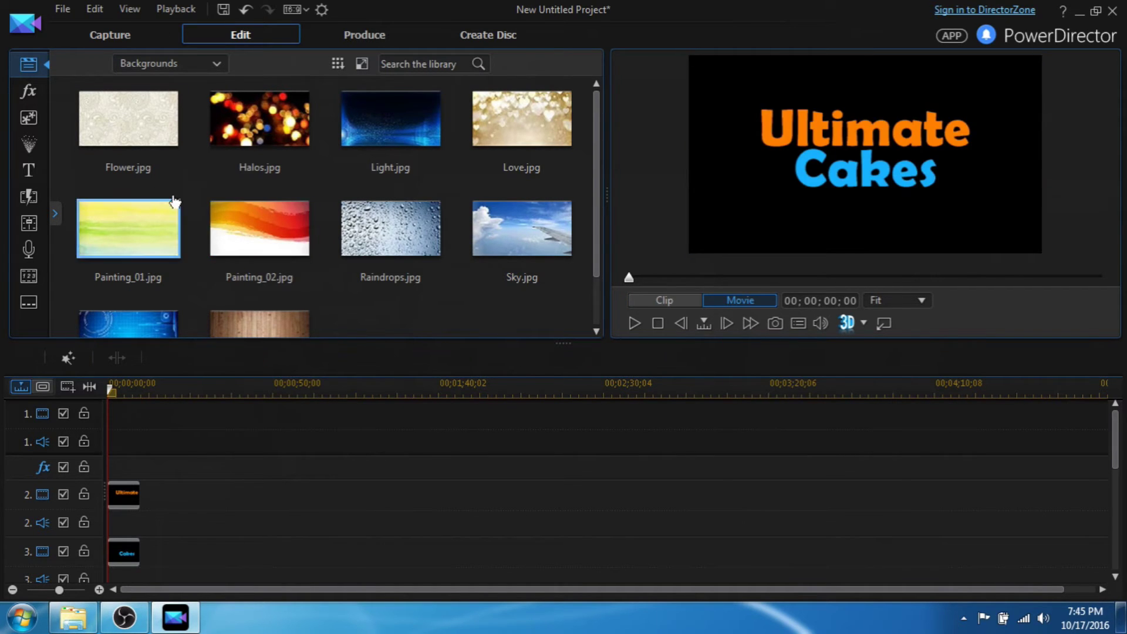
left_click_drag(129, 230, 114, 415)
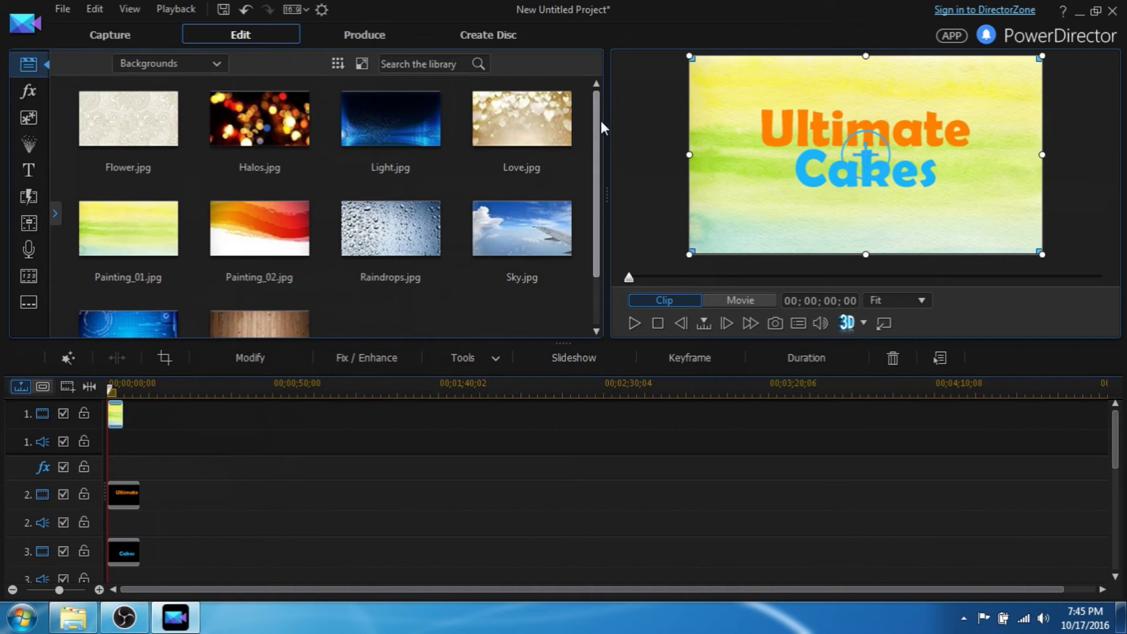
left_click_drag(596, 185, 581, 273)
Step: Swap in the Wood background, removing the Painting clip and closing the gap
mouse_move(282, 273)
left_mouse_down()
mouse_move(106, 432)
mouse_move(141, 414)
left_mouse_up()
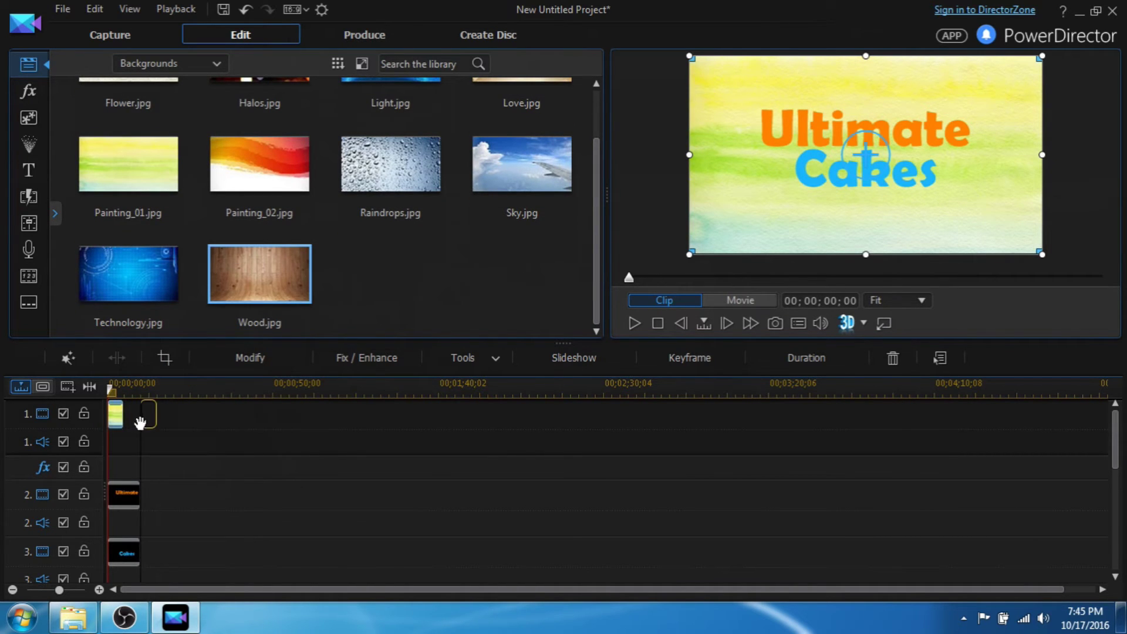
left_click(123, 418)
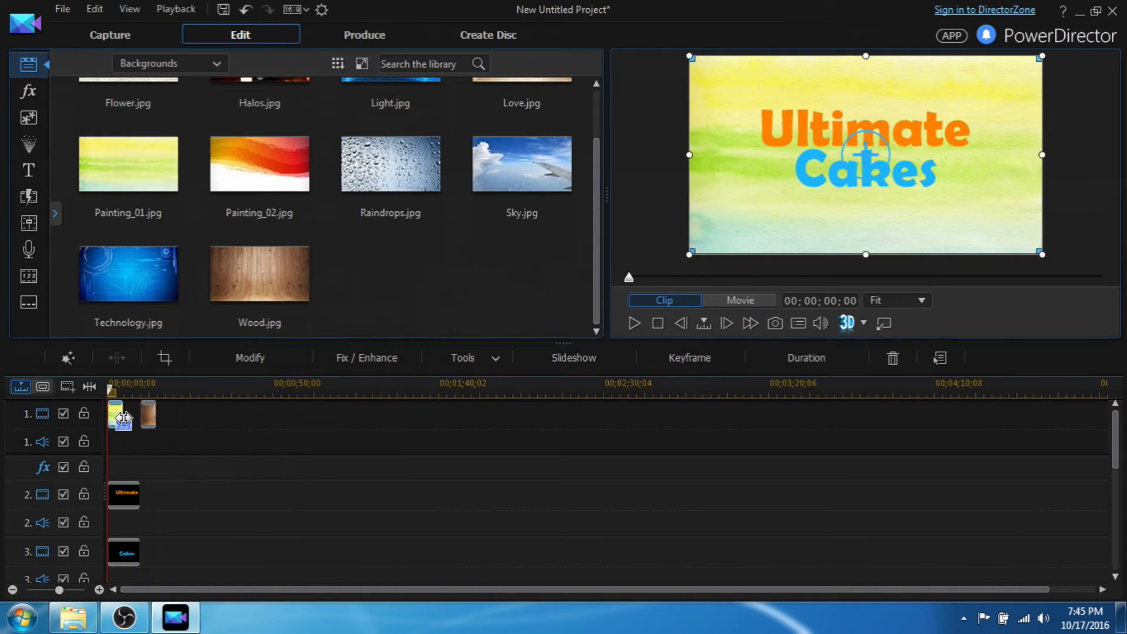
key("Delete")
left_click(197, 459)
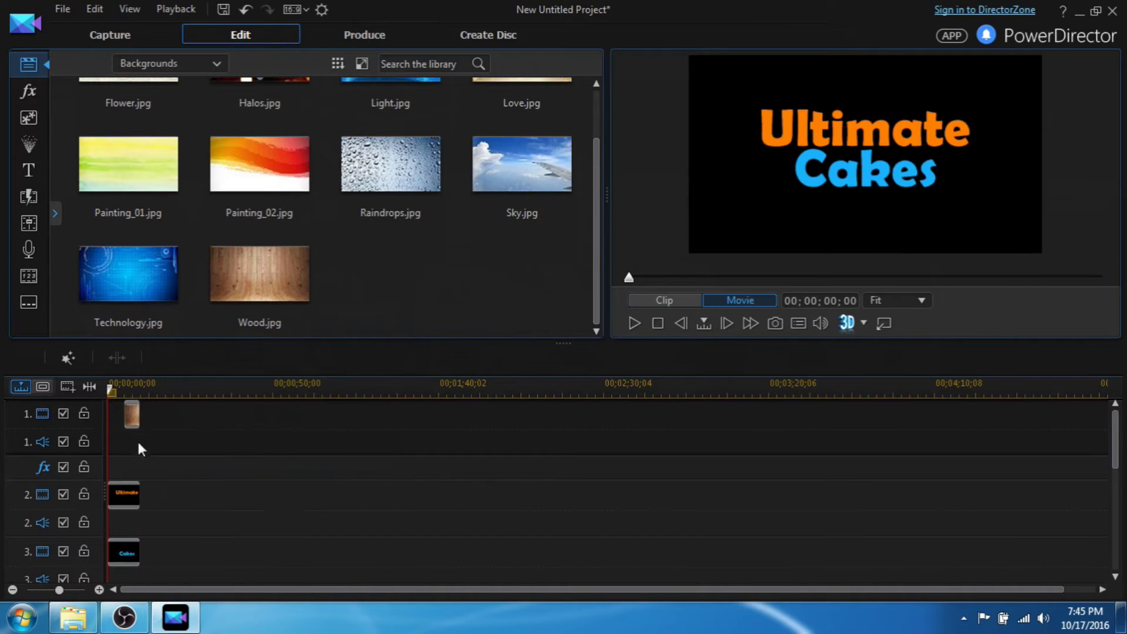
left_click_drag(145, 416, 115, 416)
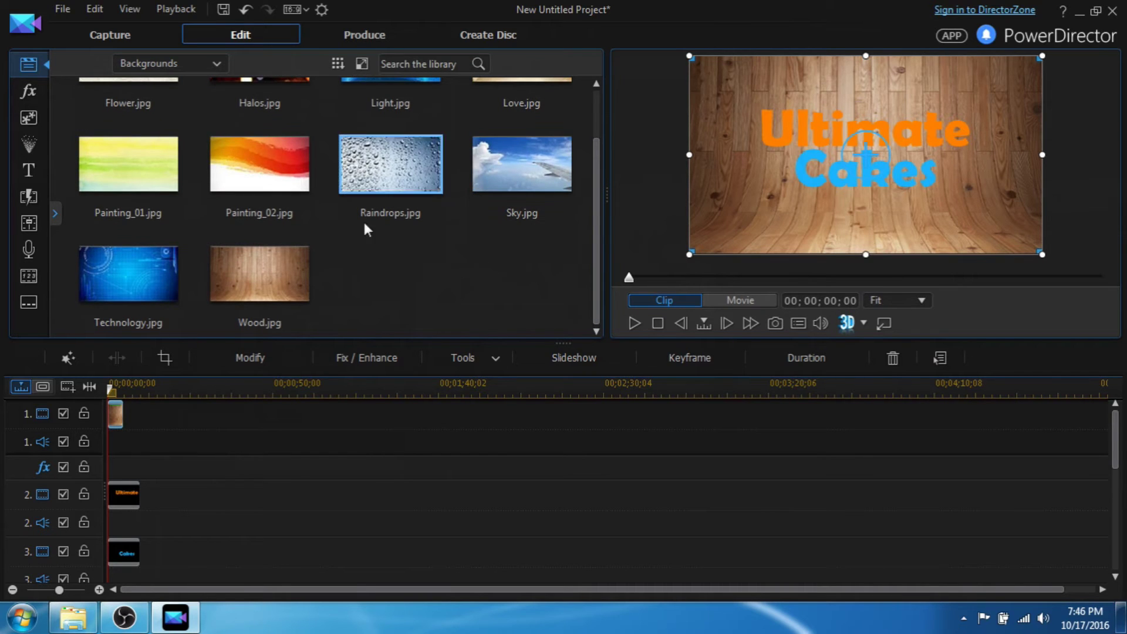
Step: Preview Raindrops, then place Painting_01 on track 1, overwriting the existing clip
left_click(391, 174)
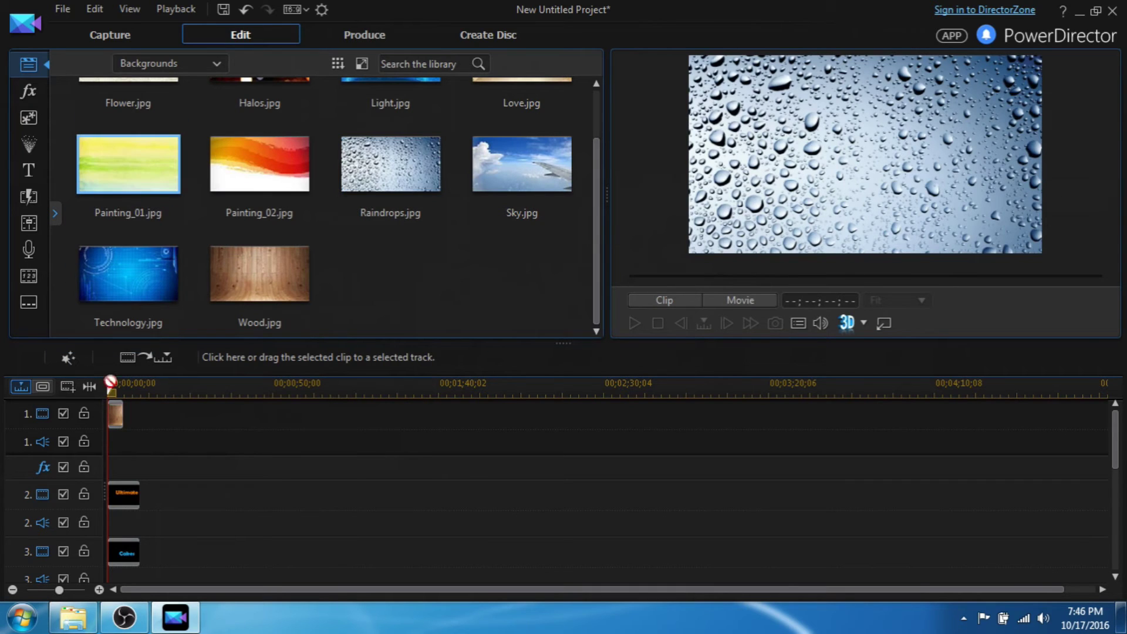
left_click_drag(128, 165, 115, 416)
left_click(159, 438)
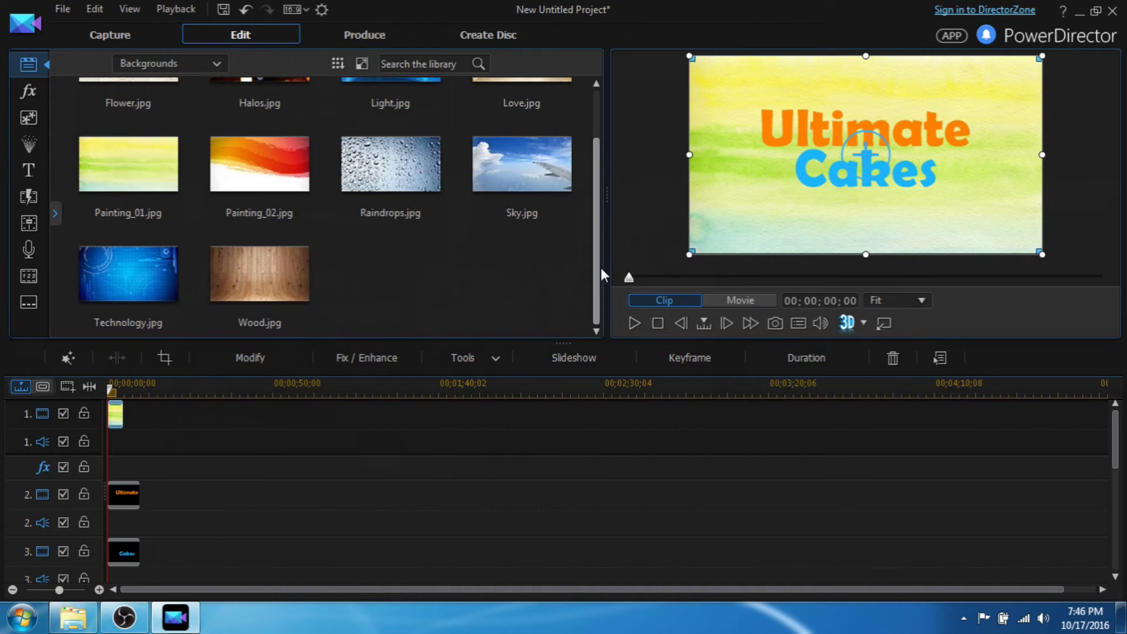
left_click(128, 495)
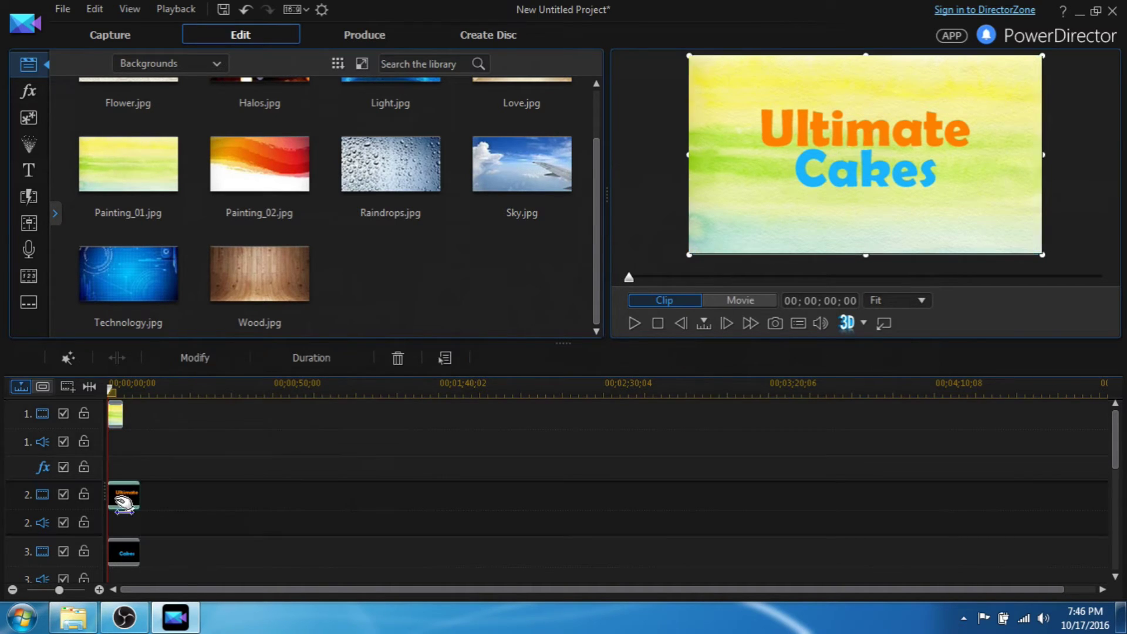
left_click(196, 358)
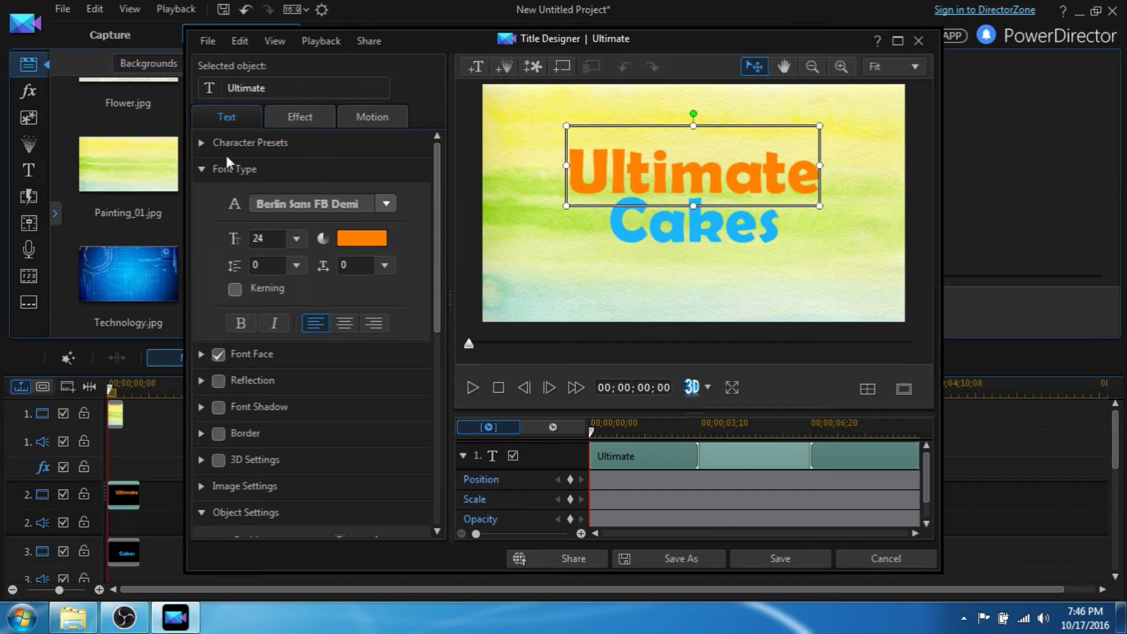
Step: Enable Motion Blur for the Ultimate text in the Effect tab, with blur length 2.00
left_click(282, 118)
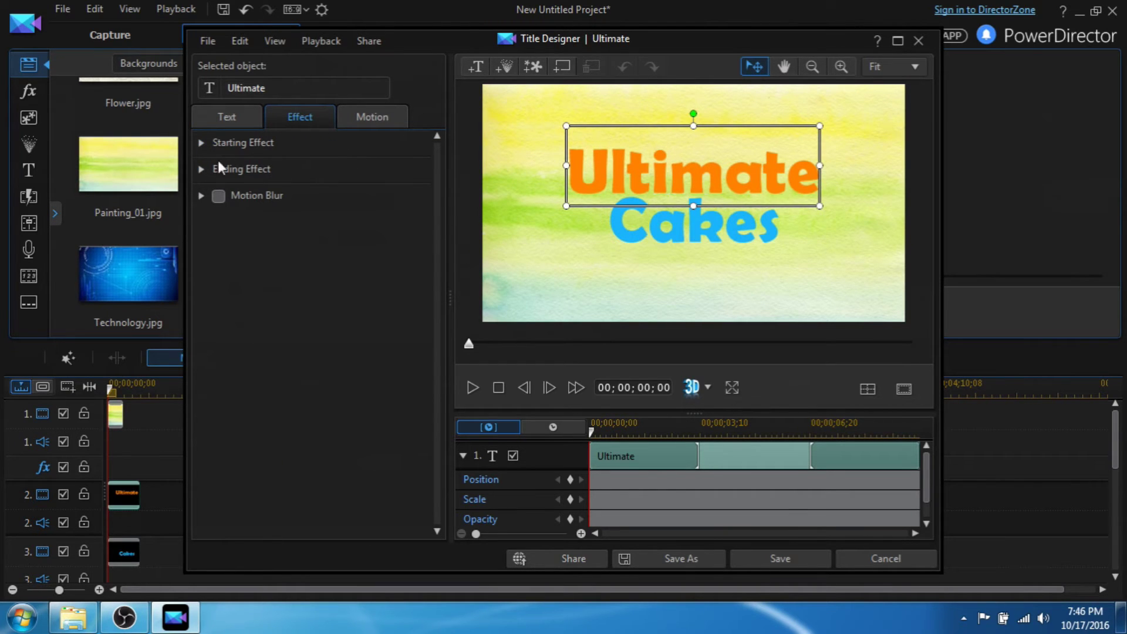
left_click(219, 195)
left_click(201, 196)
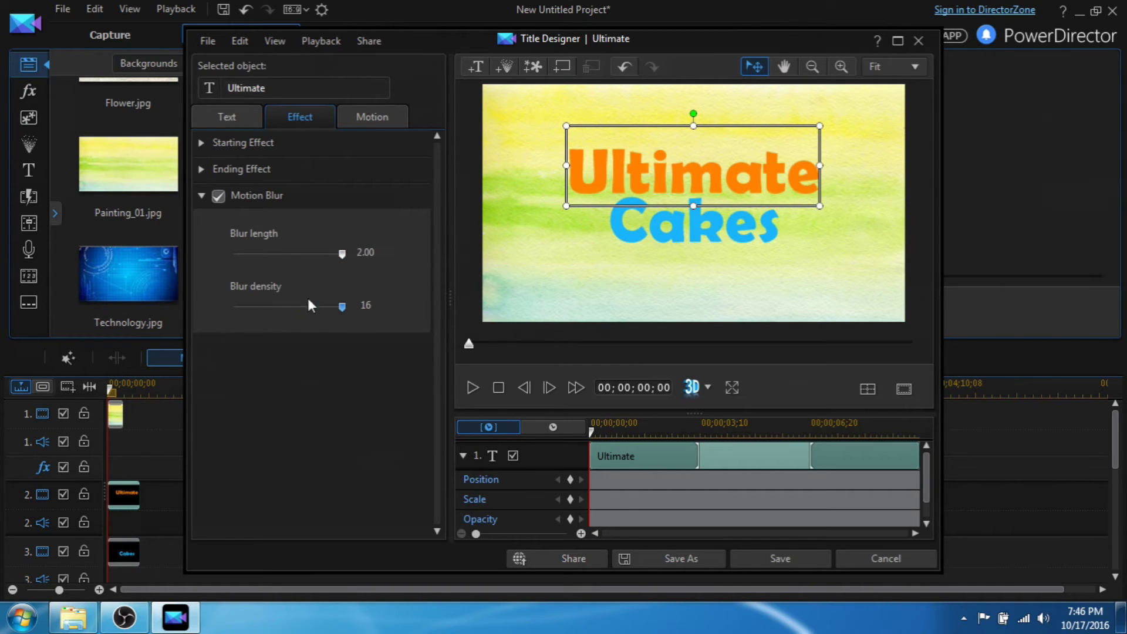
left_click(218, 195)
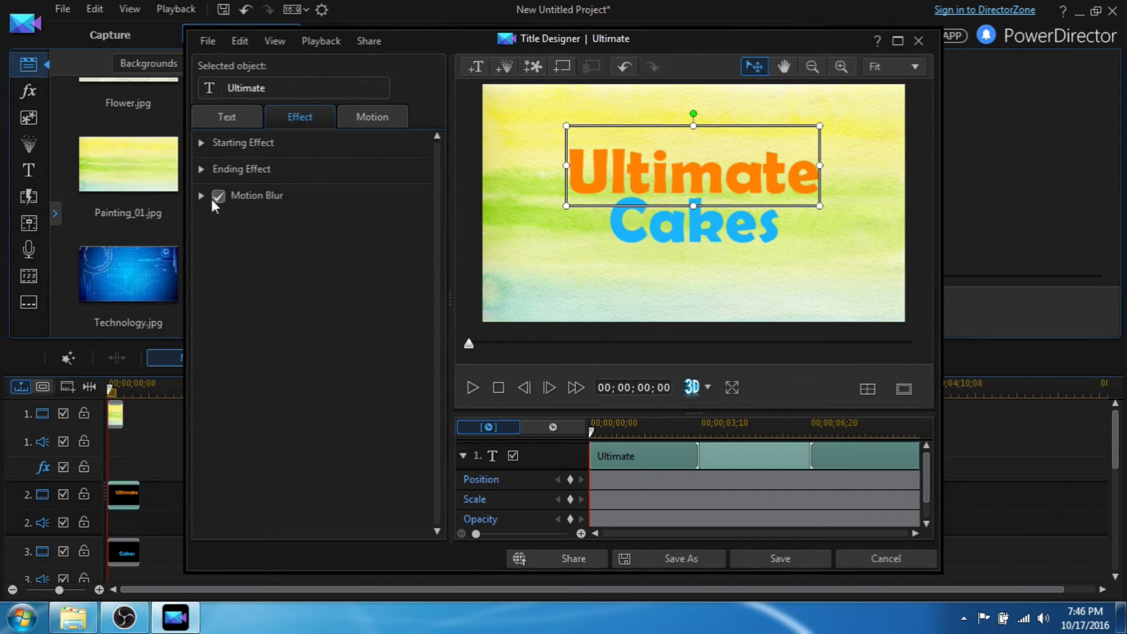
left_click(227, 116)
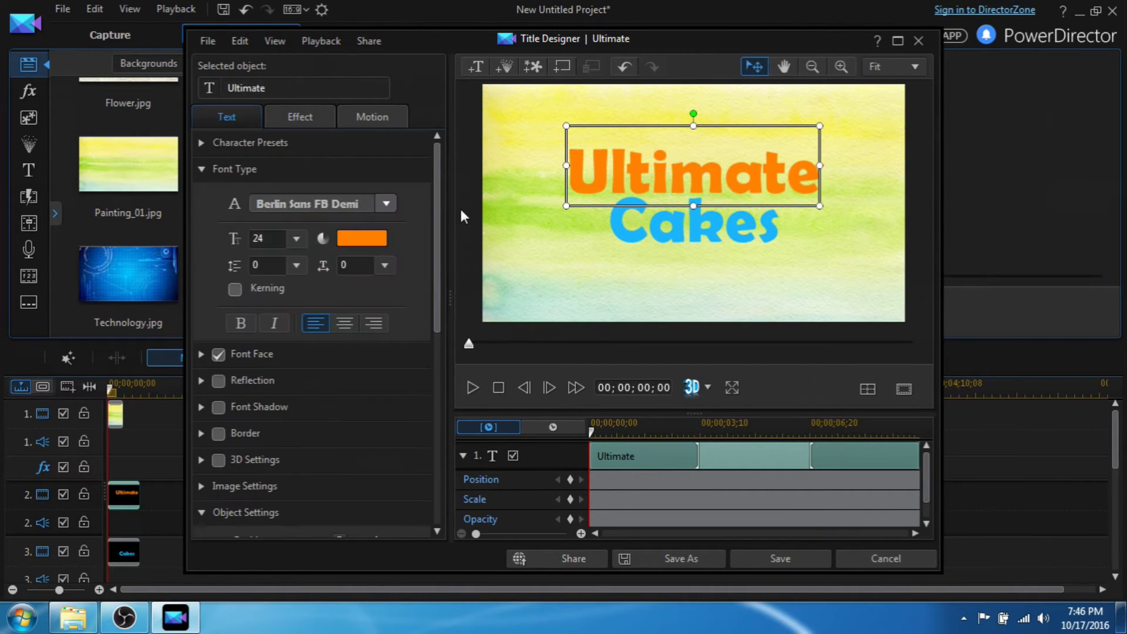
Step: Add position and scale keyframes at the start of the Ultimate title
left_click(569, 480)
left_click(569, 499)
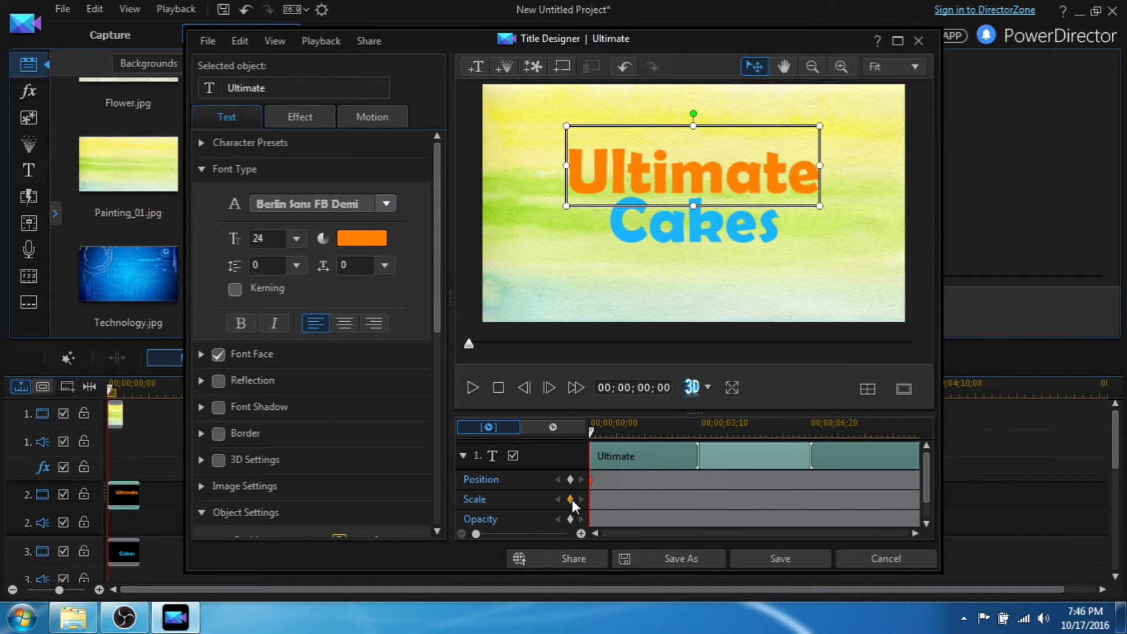
mouse_move(592, 480)
left_mouse_down()
mouse_move(645, 480)
mouse_move(645, 500)
left_mouse_up()
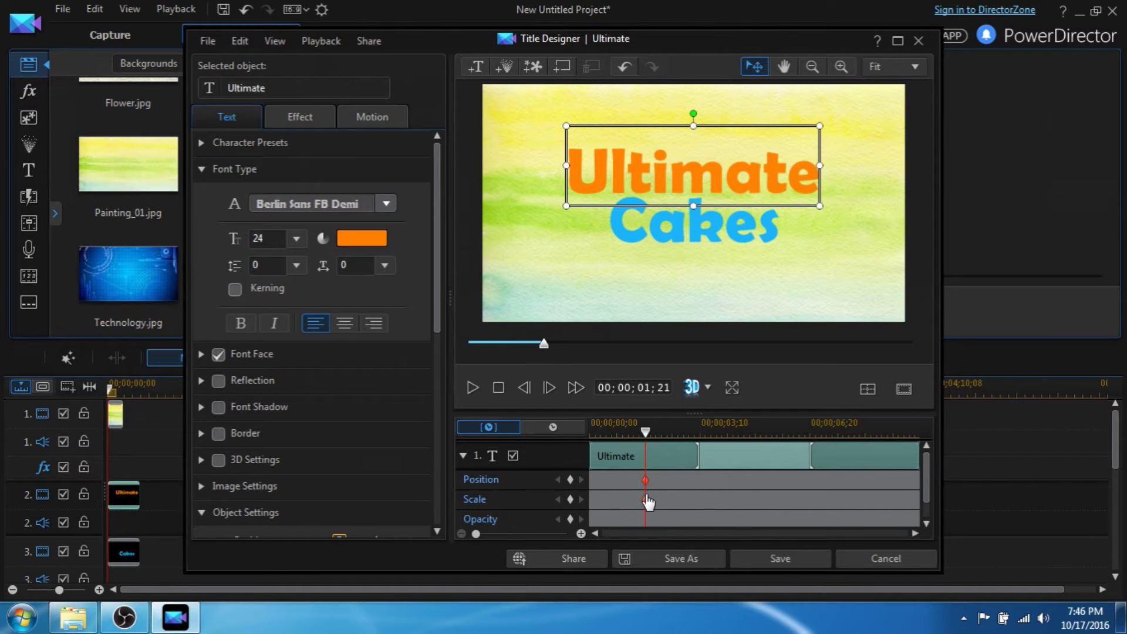
Step: Move the position keyframe back to 00;00 and undo the misplaced title move
mouse_move(646, 432)
left_mouse_down()
mouse_move(590, 431)
mouse_move(642, 431)
left_mouse_up()
left_click_drag(645, 479, 599, 479)
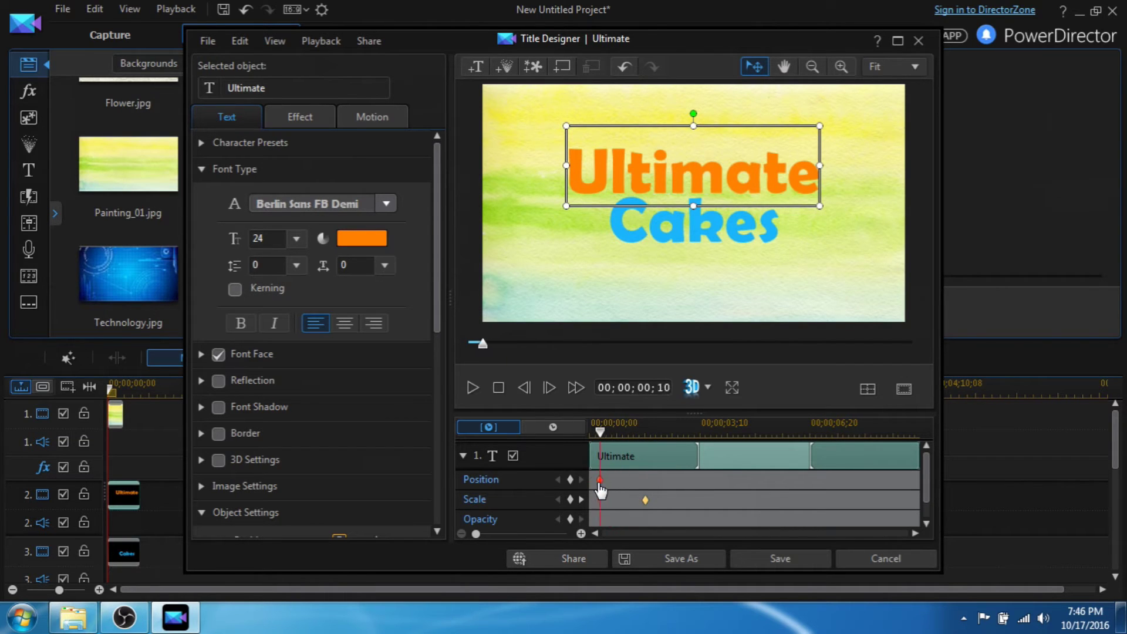
left_click_drag(601, 480, 600, 503)
left_click_drag(597, 432, 590, 432)
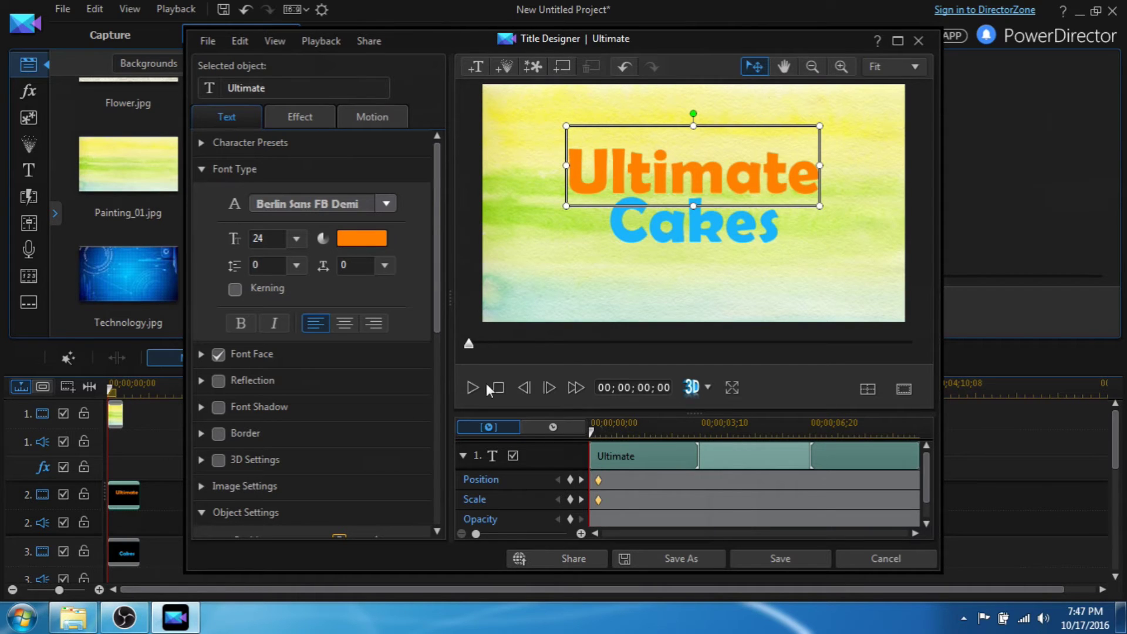
mouse_move(686, 205)
left_mouse_down()
mouse_move(594, 202)
mouse_move(765, 104)
mouse_move(740, 87)
left_mouse_up()
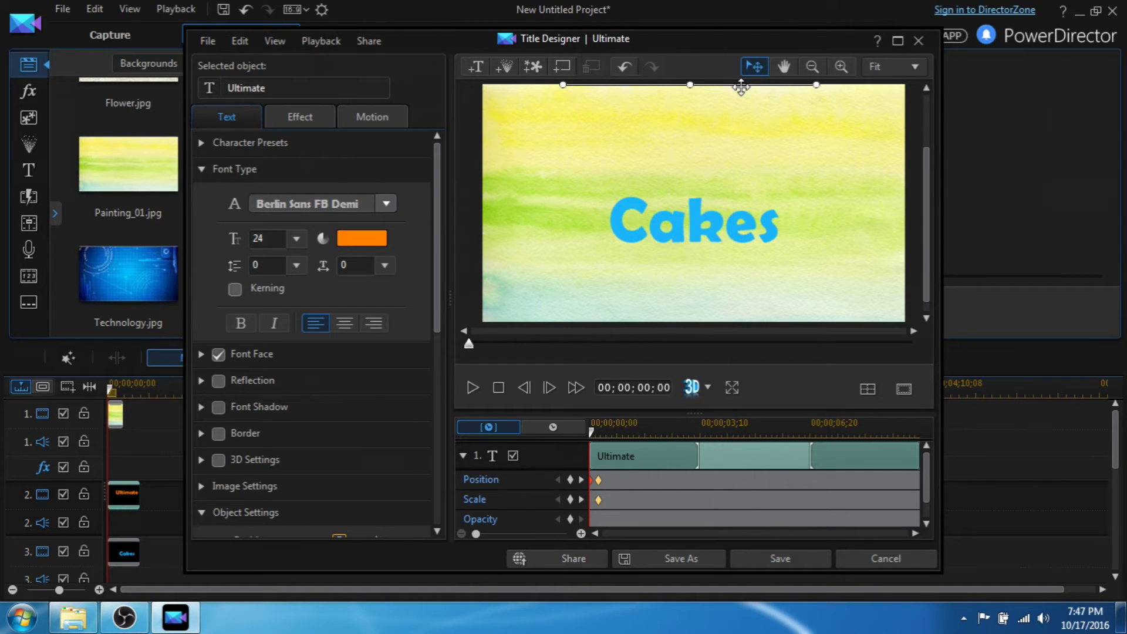
left_click(624, 66)
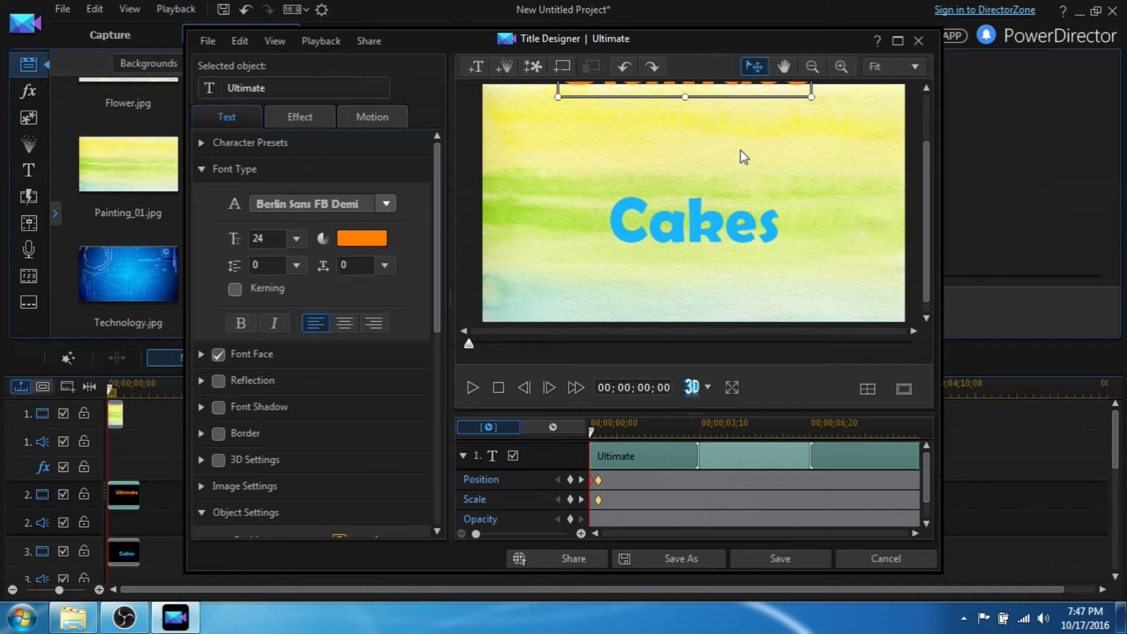
Step: Move Ultimate just above the frame's top edge at frame 0
left_click(624, 66)
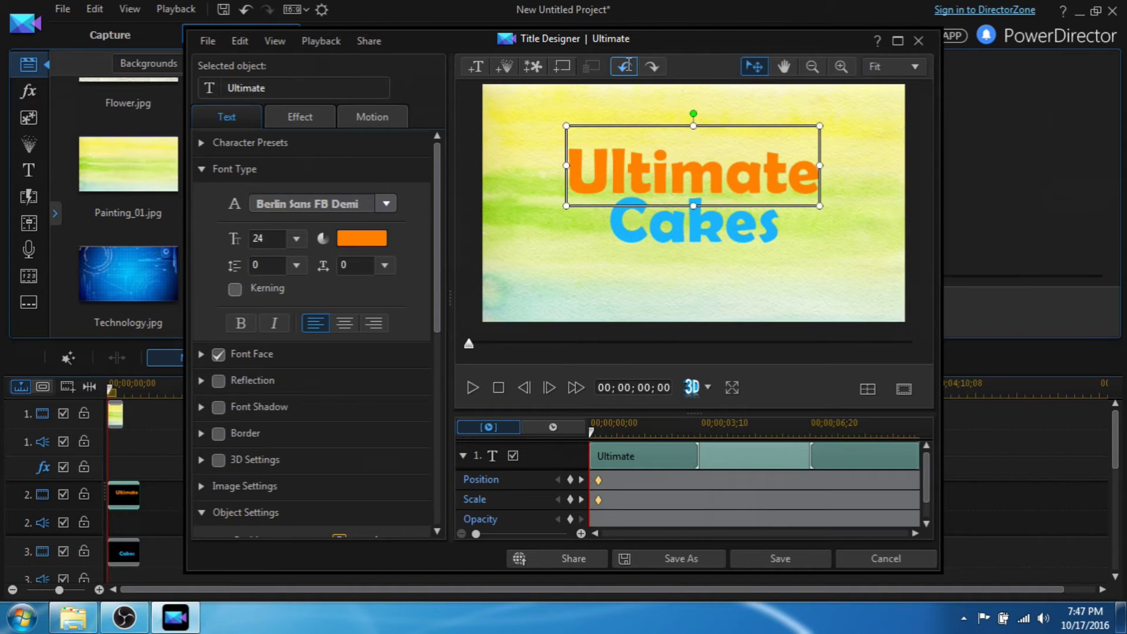
left_click(741, 216)
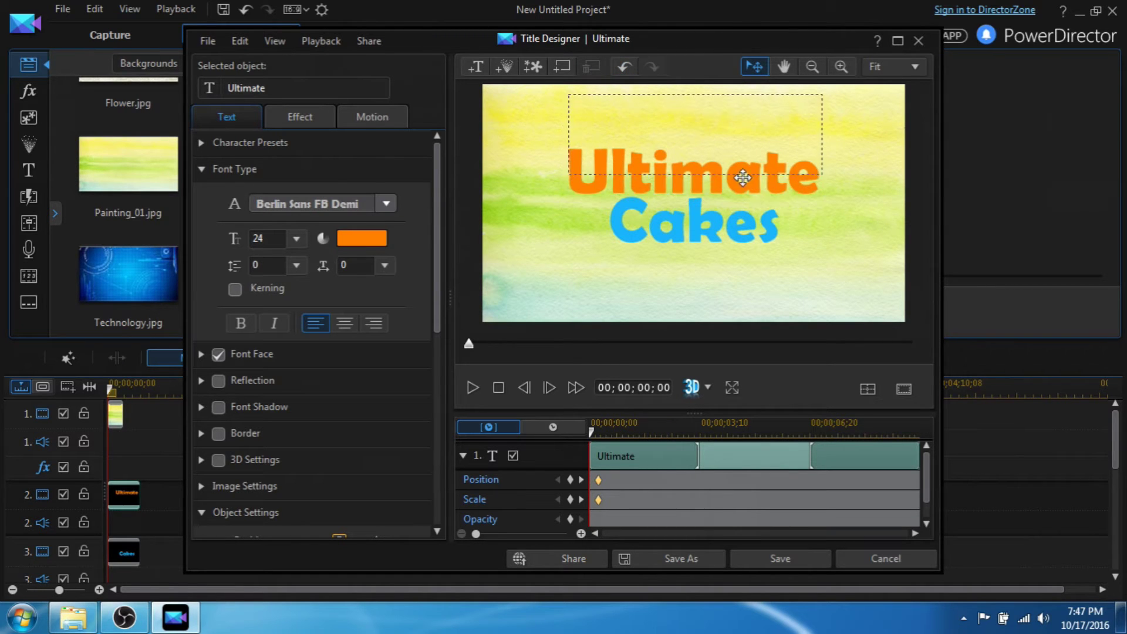
left_click_drag(739, 163, 740, 89)
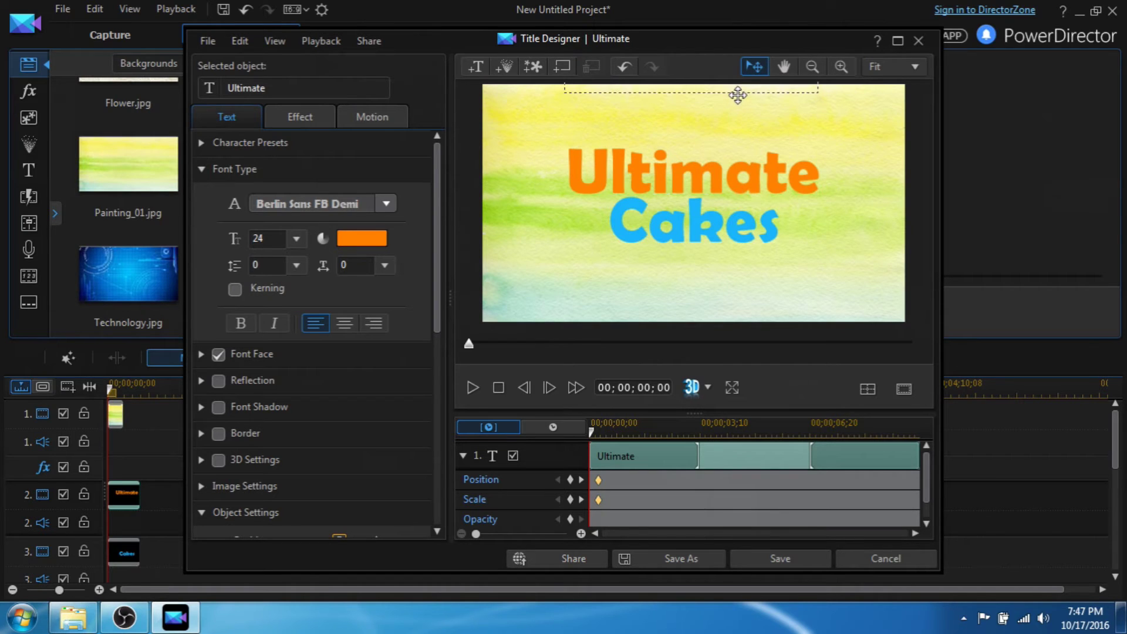
left_click_drag(740, 89, 742, 86)
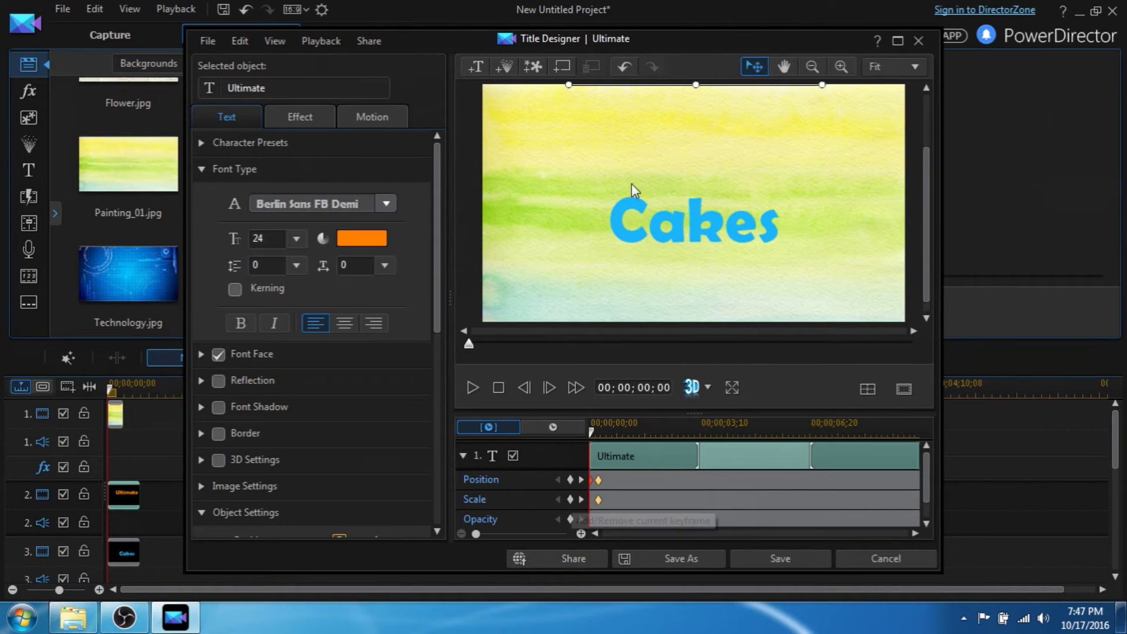
Step: Play back the Ultimate slide-in animation from the start to check it
left_click_drag(592, 433, 579, 433)
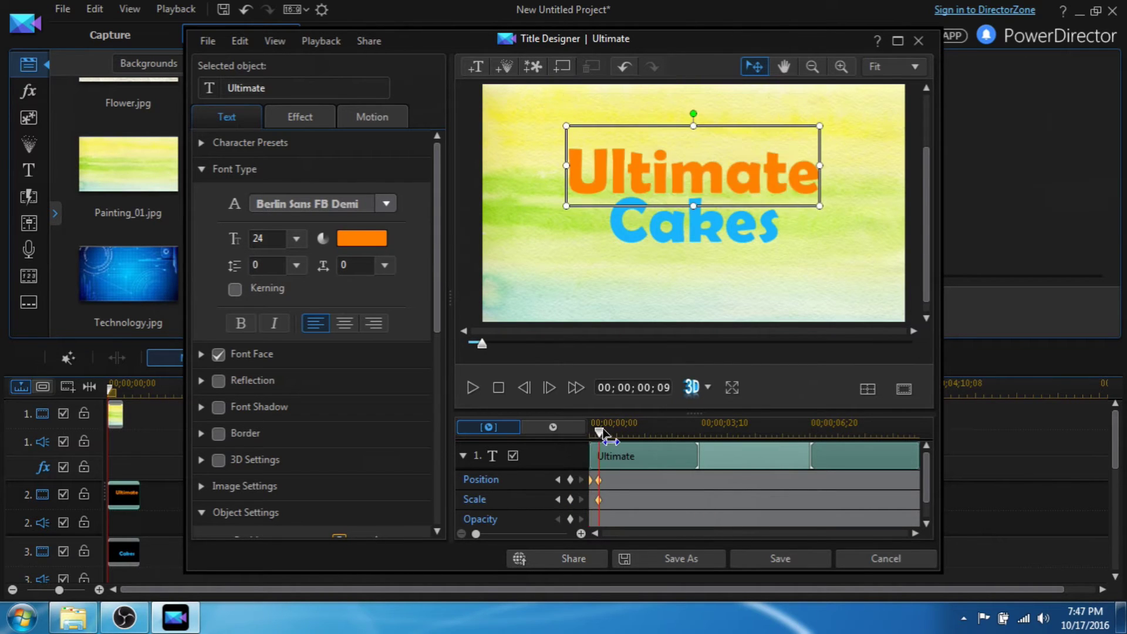
left_click(472, 386)
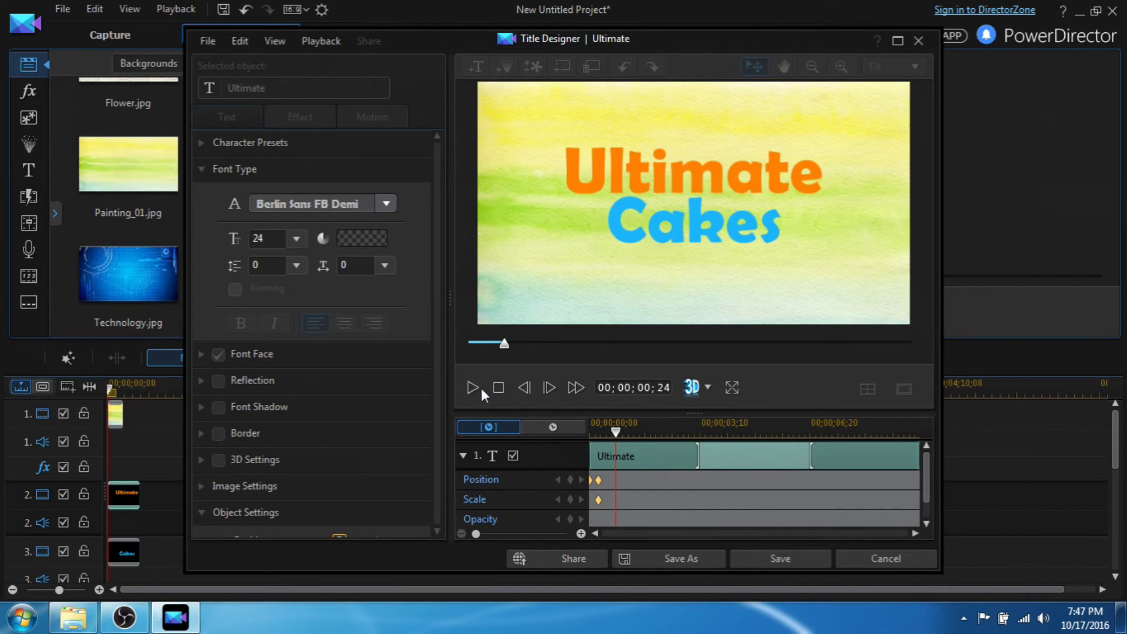
left_click_drag(615, 430, 590, 430)
left_click(474, 390)
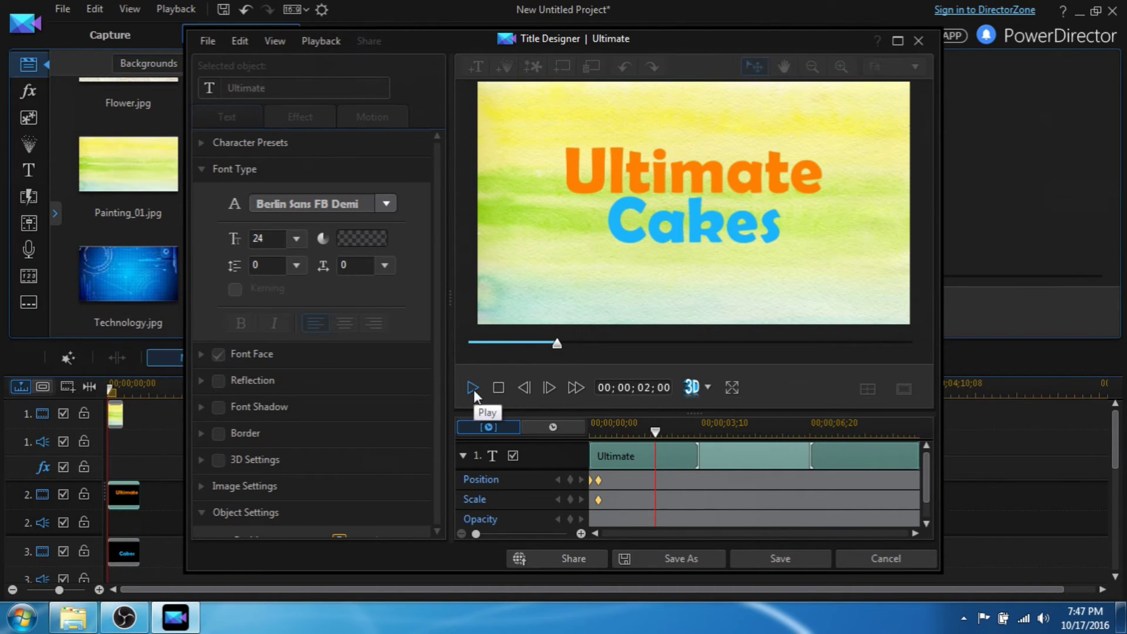
left_click(475, 390)
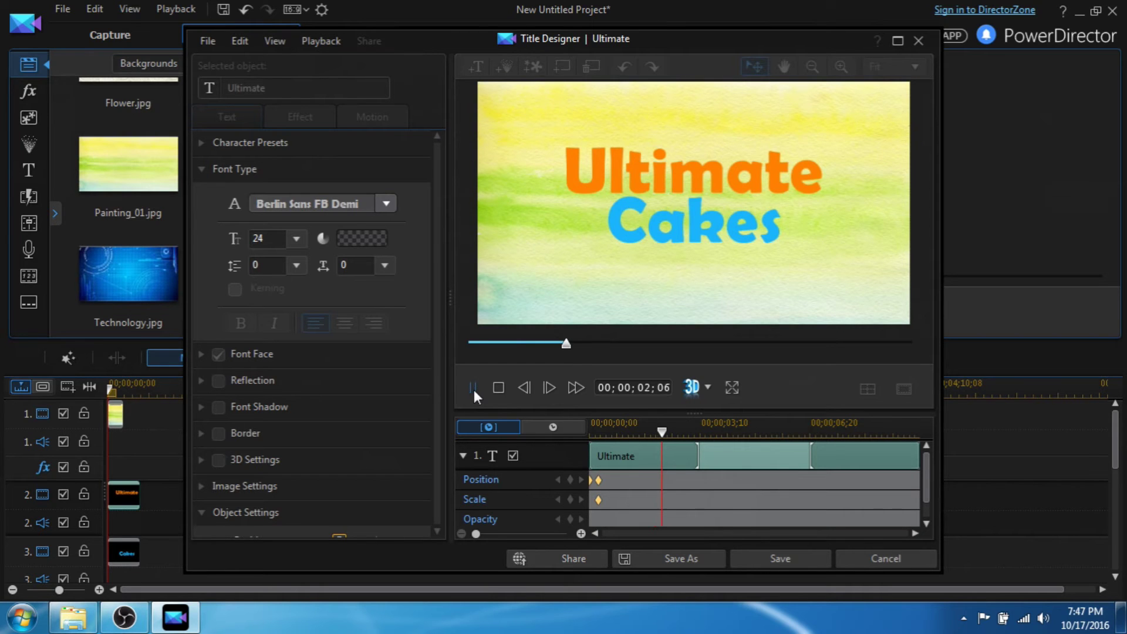
left_click_drag(669, 431, 600, 434)
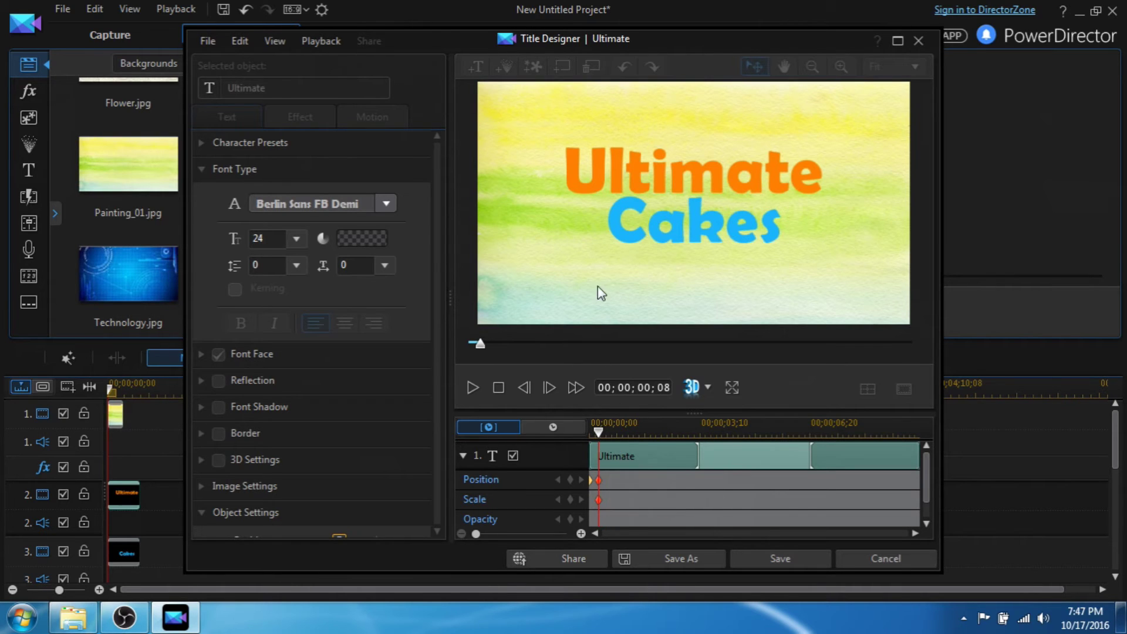
left_click(498, 387)
left_click(599, 480)
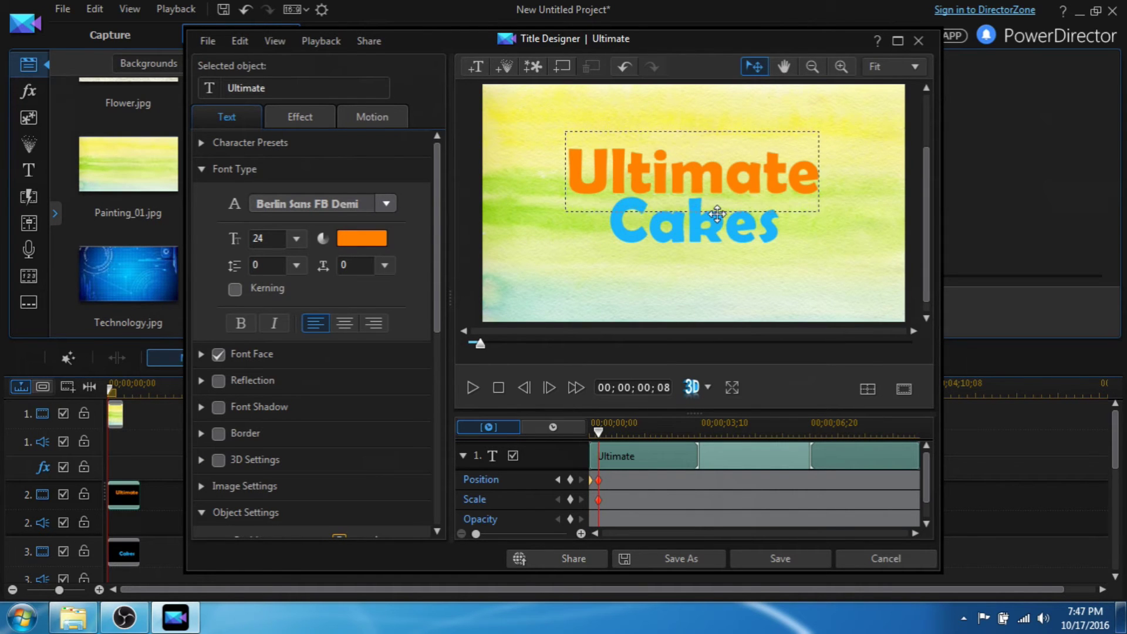
Step: Nudge Ultimate lower at the 00;08 keyframe and set its position at 00;11
left_click_drag(718, 207, 716, 218)
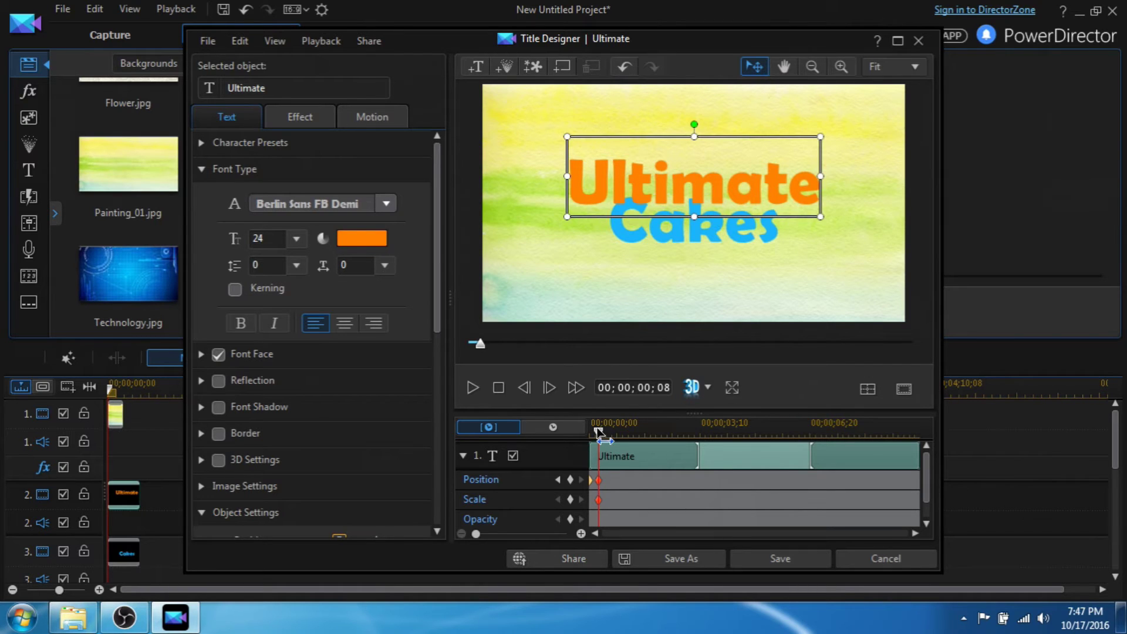
left_click_drag(598, 431, 602, 430)
left_click_drag(738, 216, 737, 208)
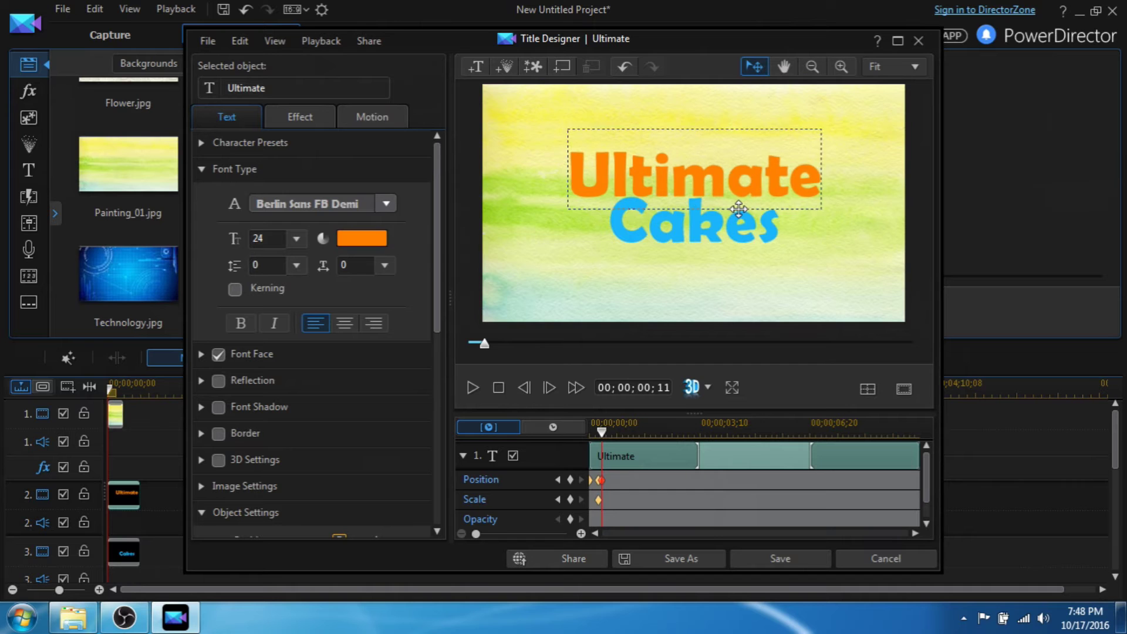
left_click_drag(738, 209, 739, 205)
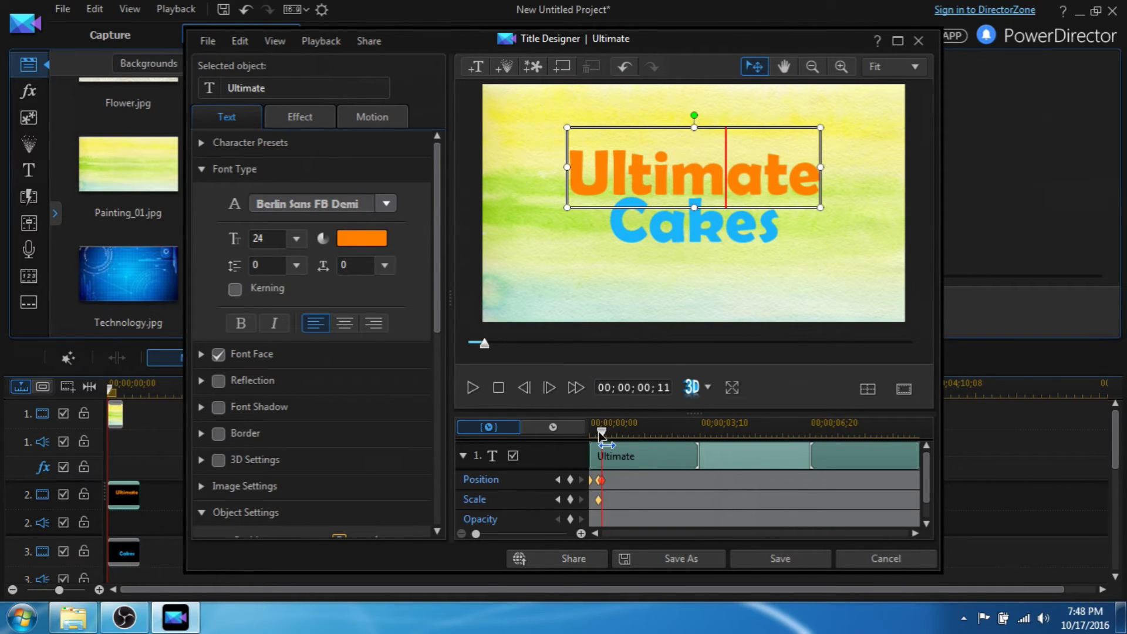
Step: Replay the revised slide-in and save the Ultimate title
left_click_drag(602, 436, 567, 443)
left_click(474, 388)
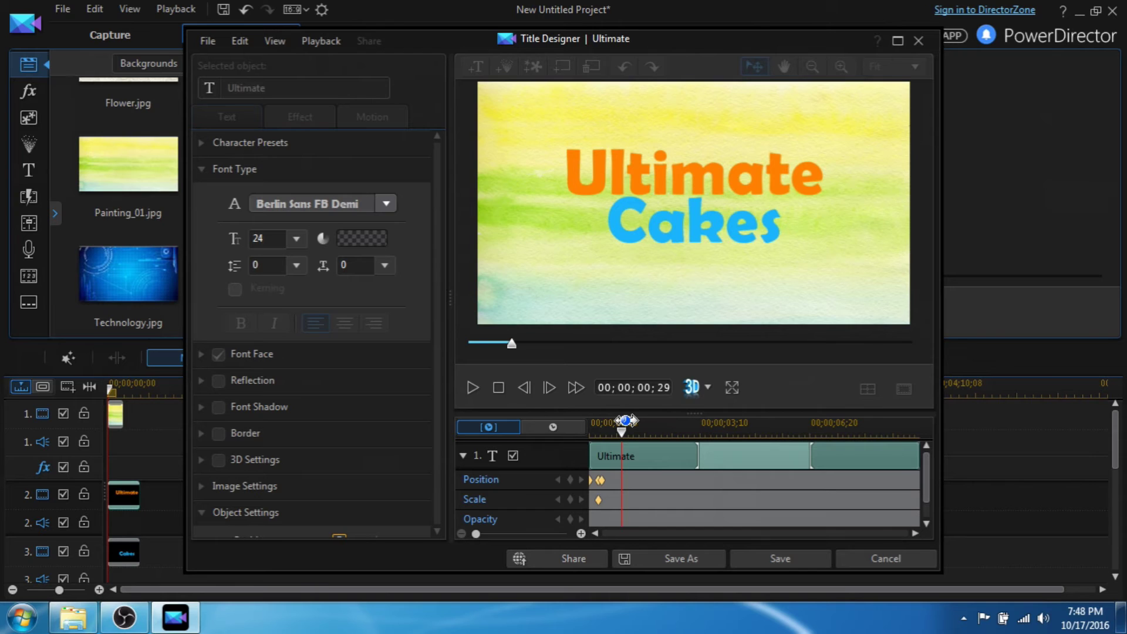
left_click_drag(621, 436, 681, 433)
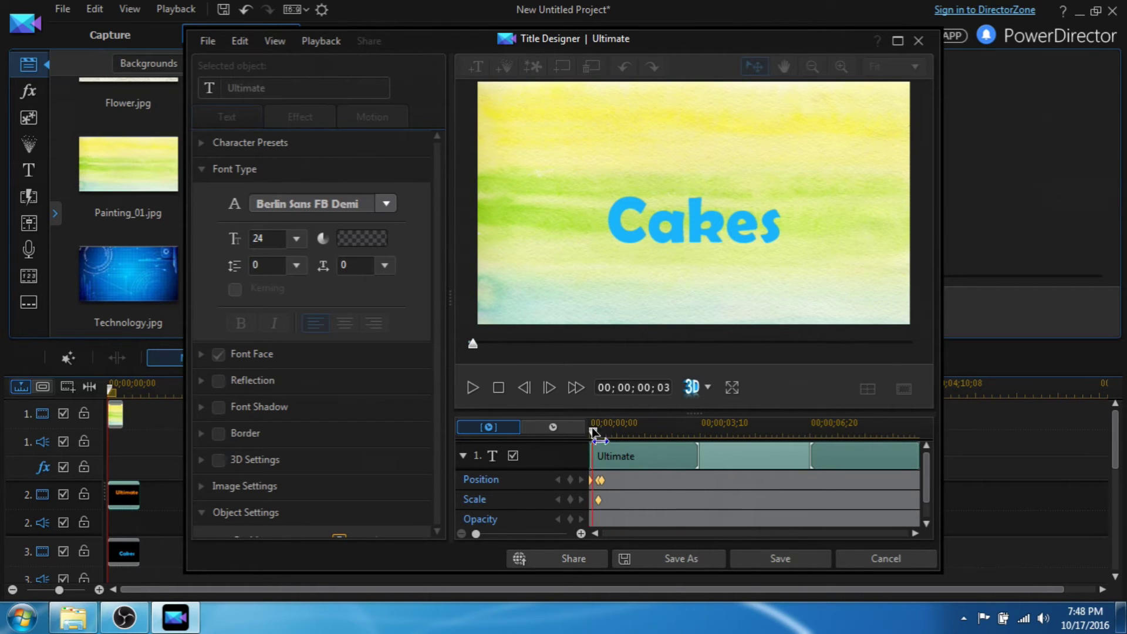
left_click(780, 558)
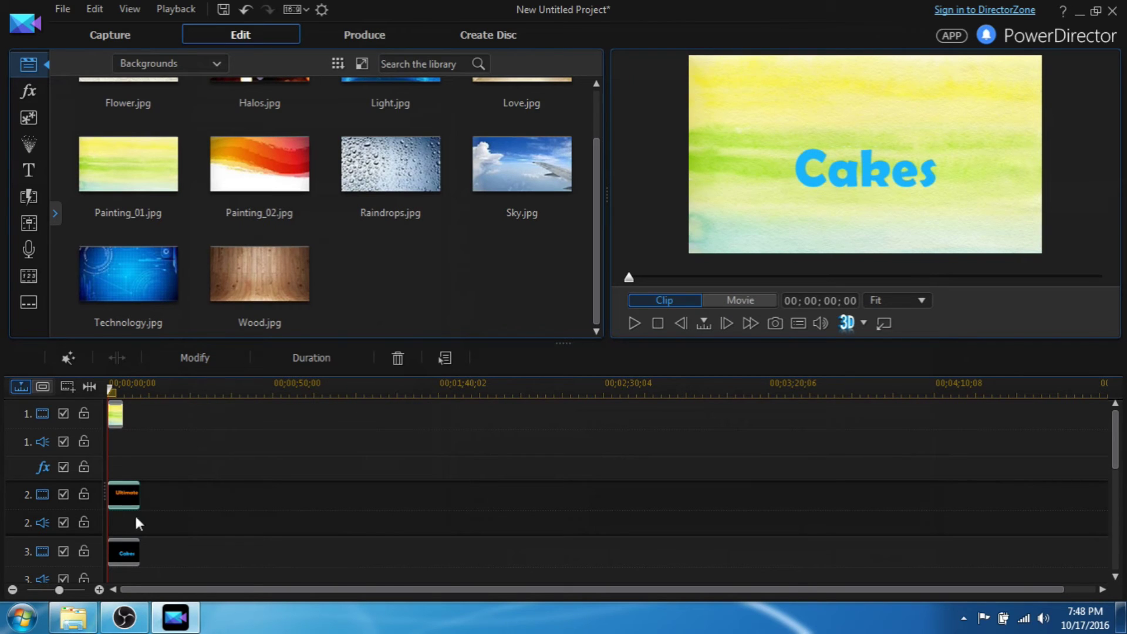
scroll(215, 433, "down", 1)
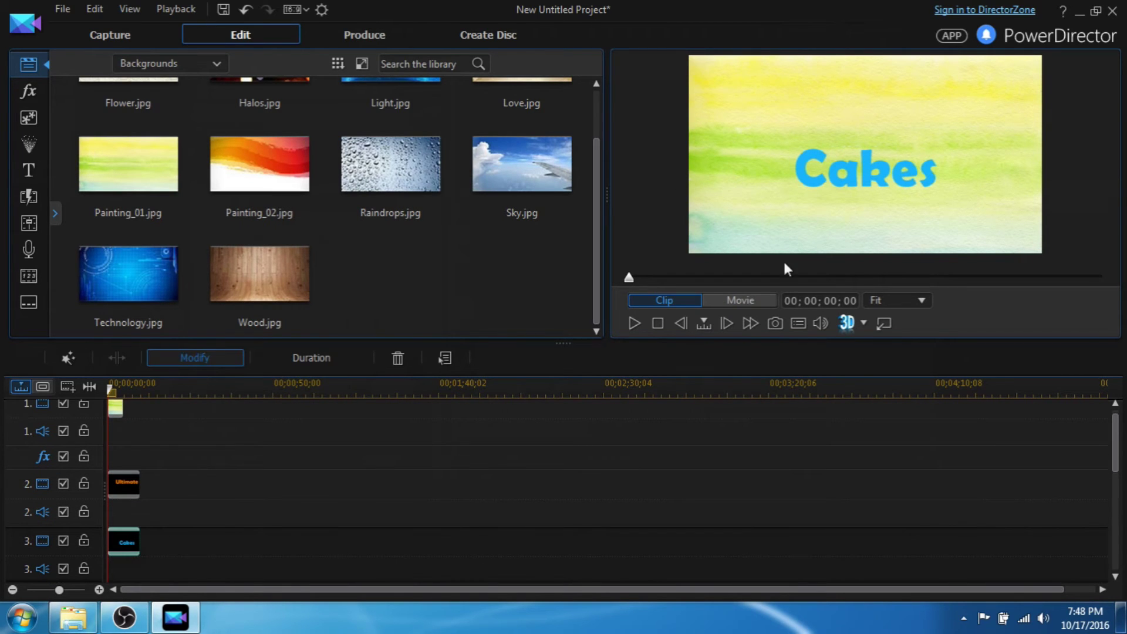
Step: Play the intro twice in the project preview, then select the Cakes clip on track 3
left_click(195, 358)
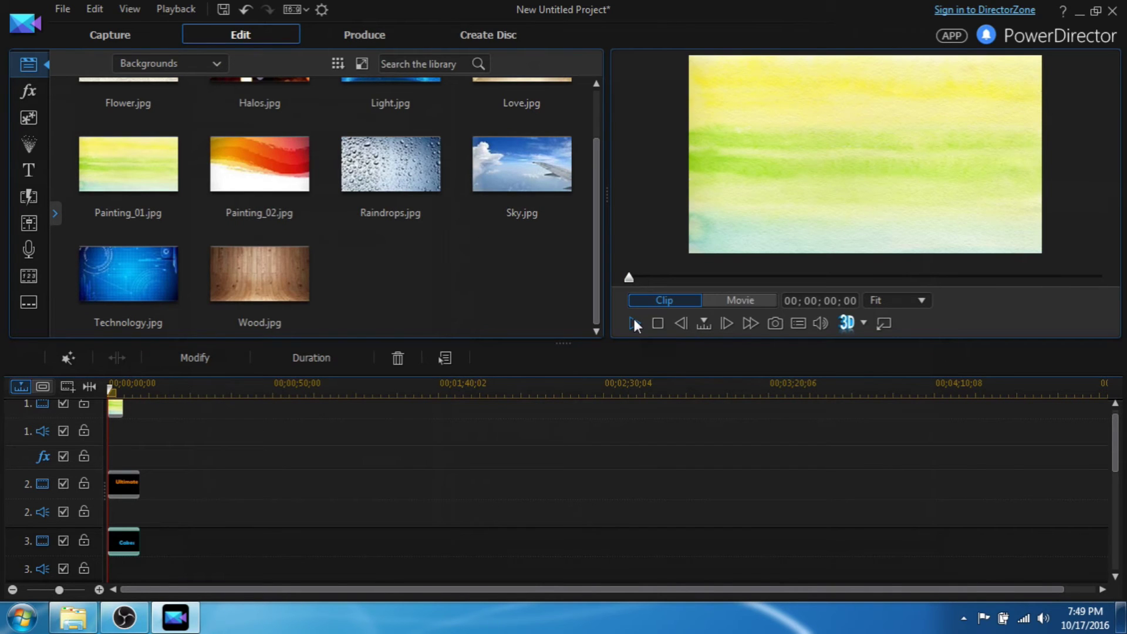
left_click(634, 324)
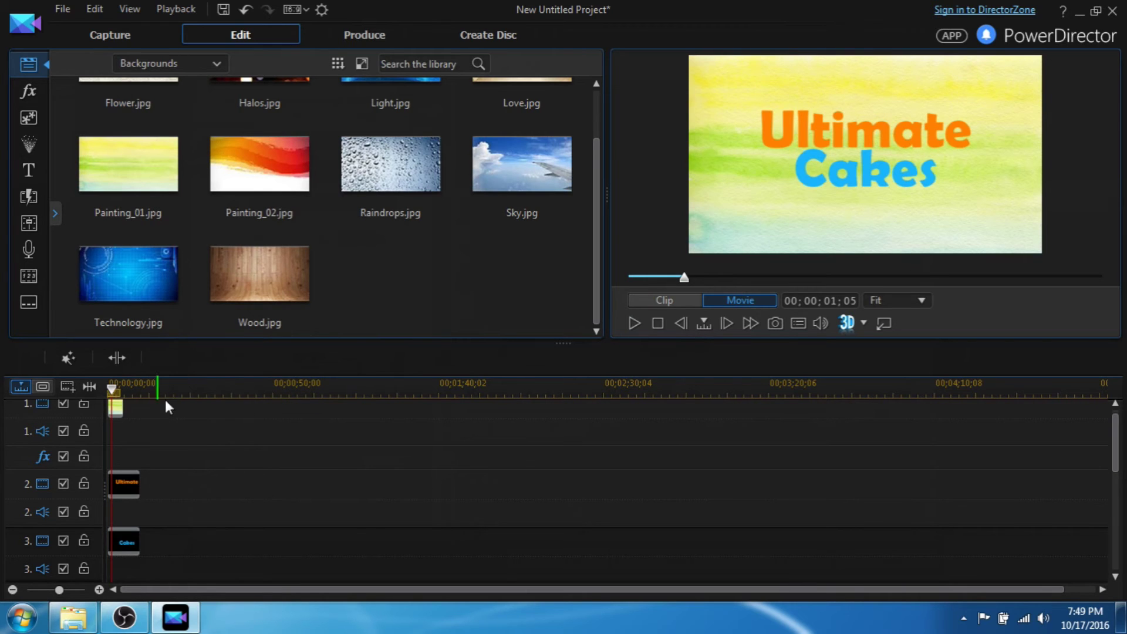
left_click(113, 387)
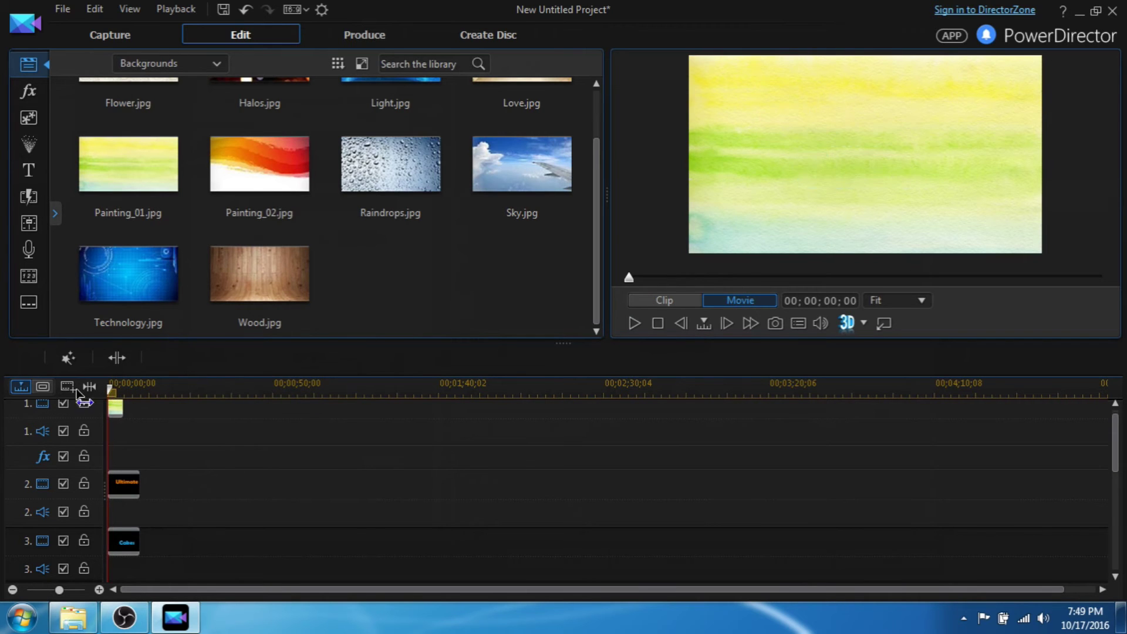
left_click(634, 322)
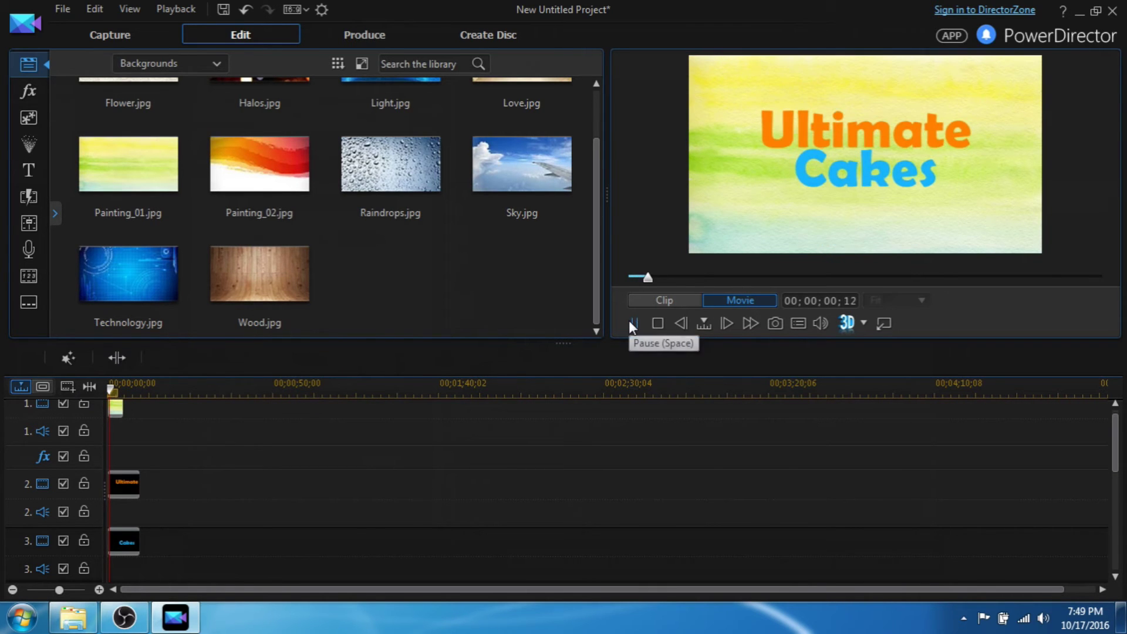
left_click(123, 541)
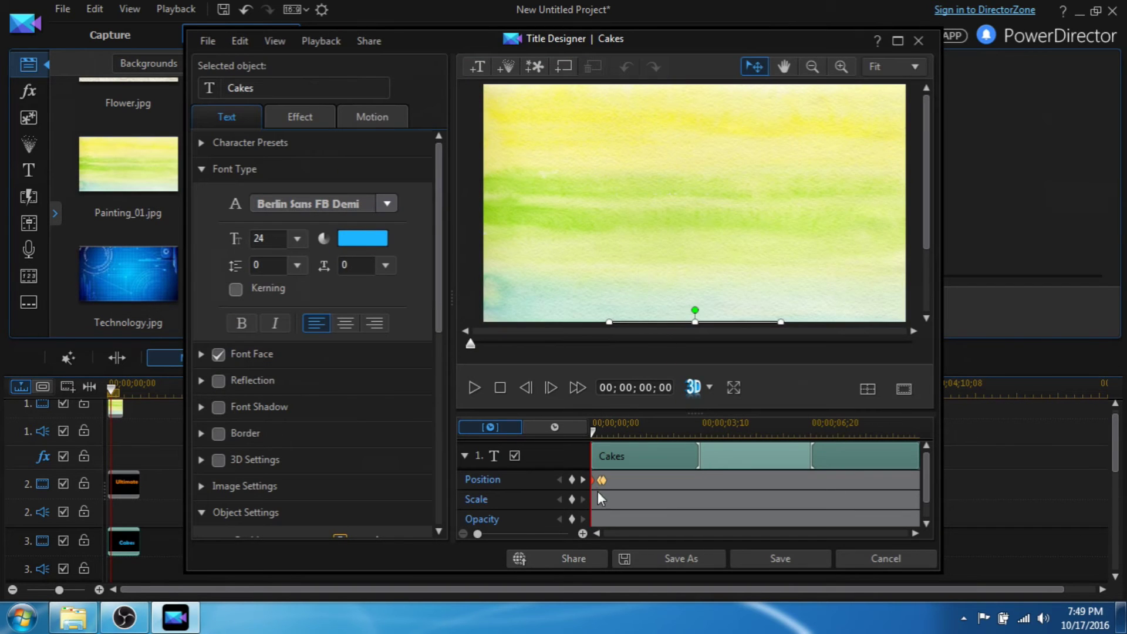
Step: Reposition the Cakes text around the 00;08 keyframe so it slides up under Ultimate
left_click_drag(597, 482, 602, 482)
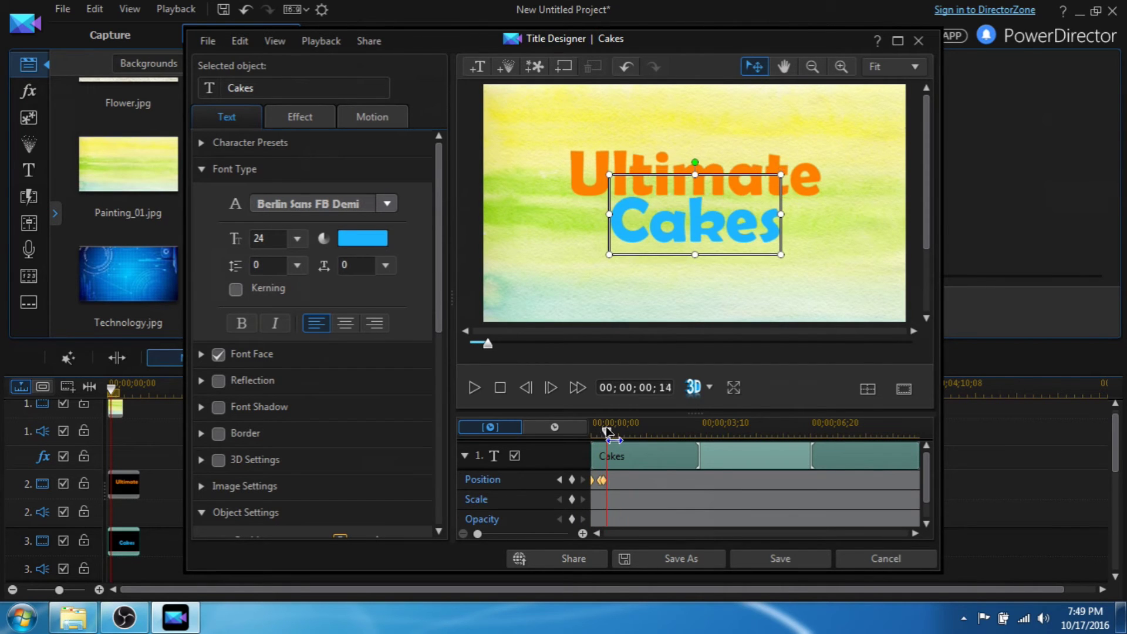
left_click_drag(601, 435, 614, 434)
left_click_drag(614, 435, 599, 434)
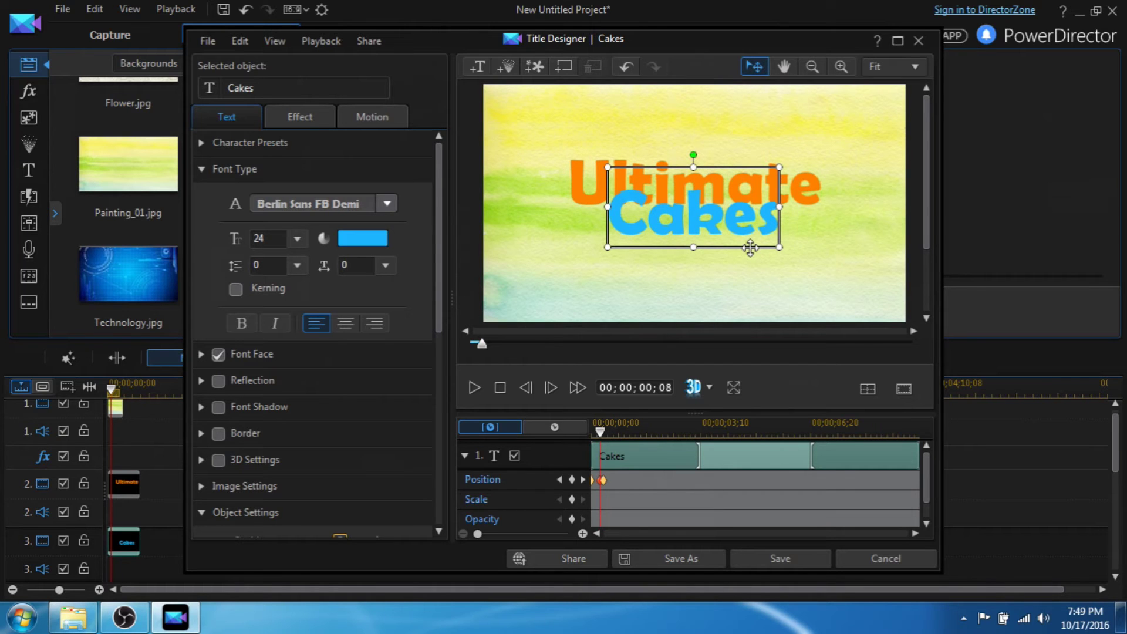
left_click_drag(751, 248, 752, 248)
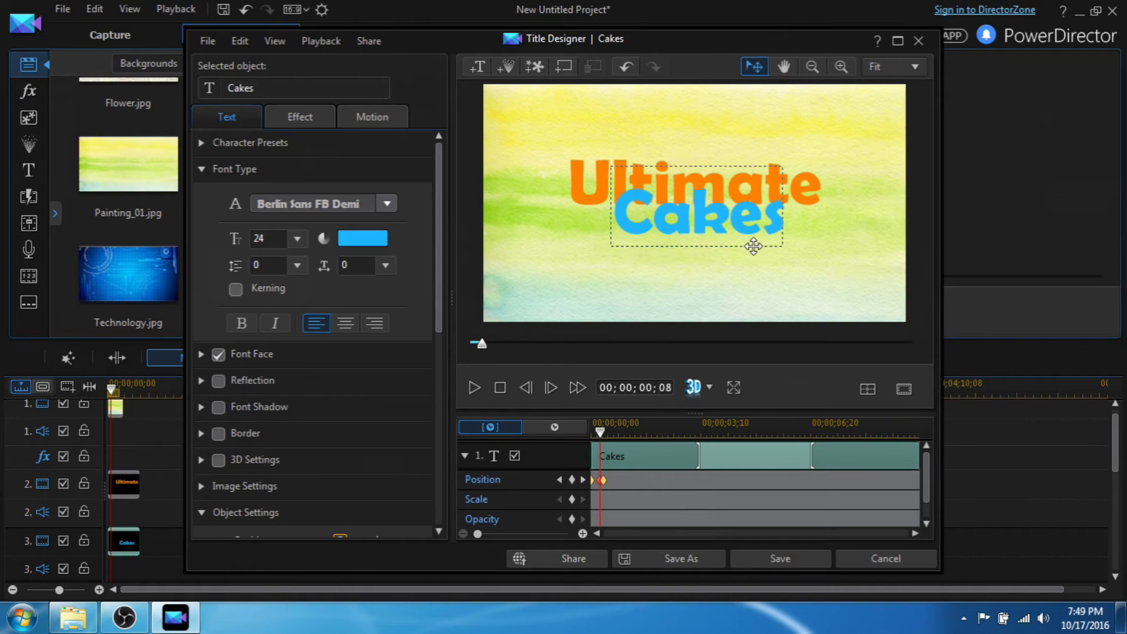
mouse_move(605, 432)
left_mouse_down()
mouse_move(616, 434)
mouse_move(607, 433)
left_mouse_up()
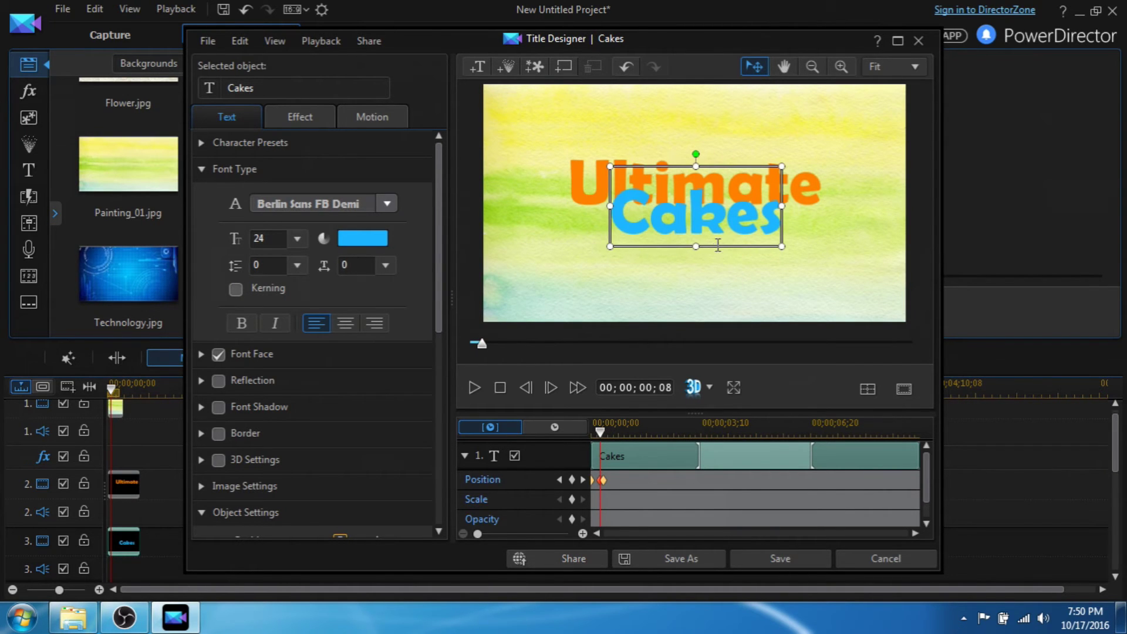
left_click(718, 248)
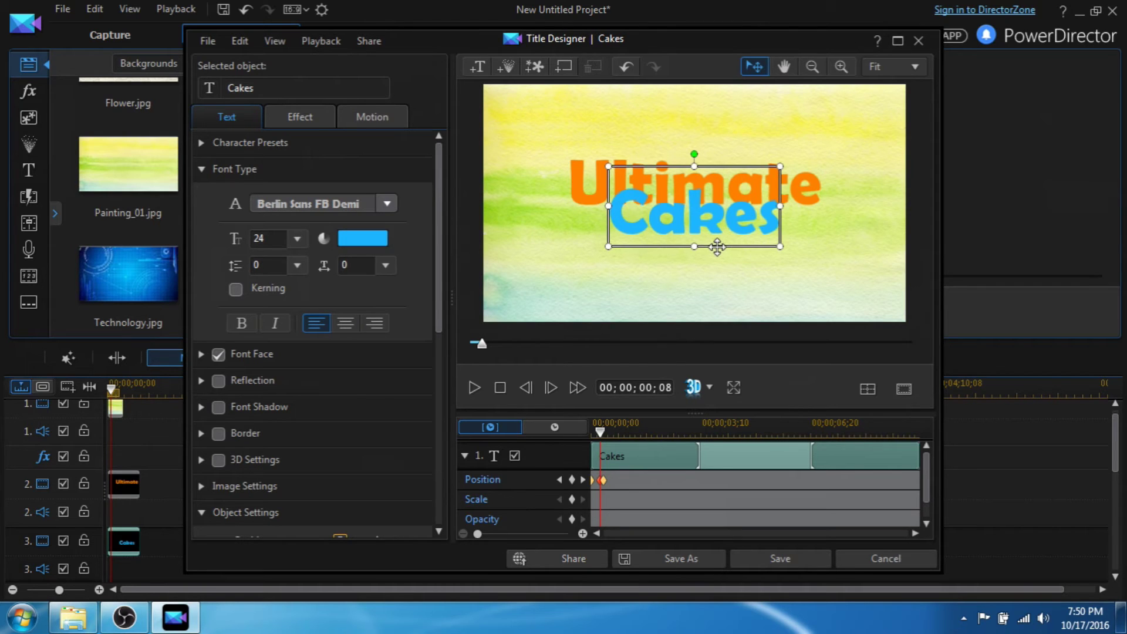
left_click_drag(603, 433, 605, 433)
left_click(724, 250)
Step: Save the Cakes title and rewind the project to the beginning
left_click_drag(600, 434, 592, 434)
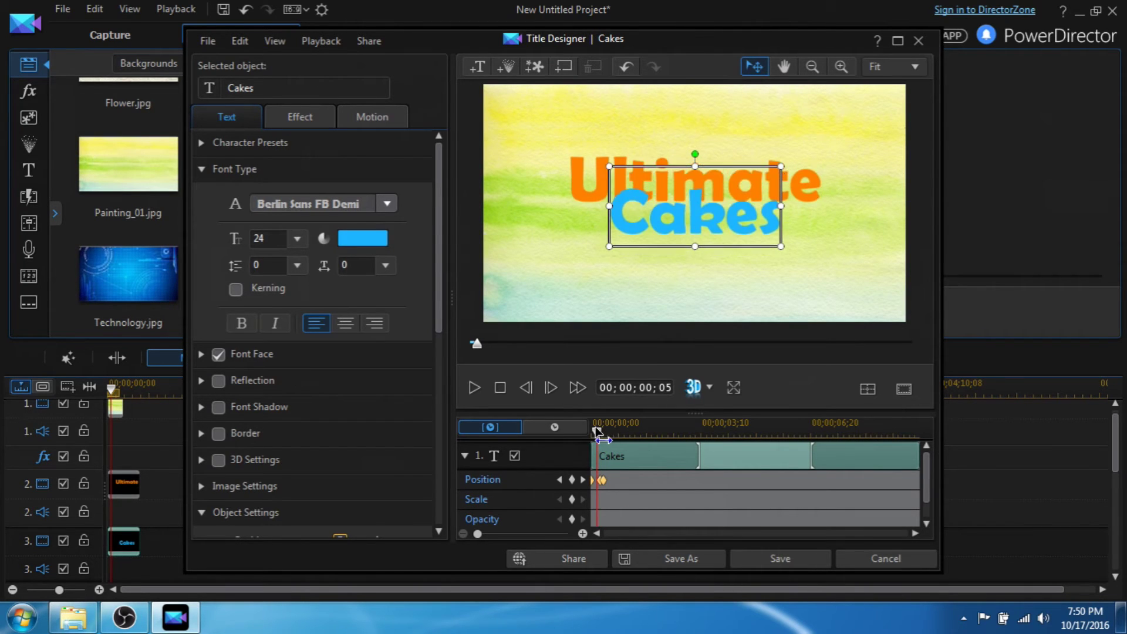
left_click(803, 560)
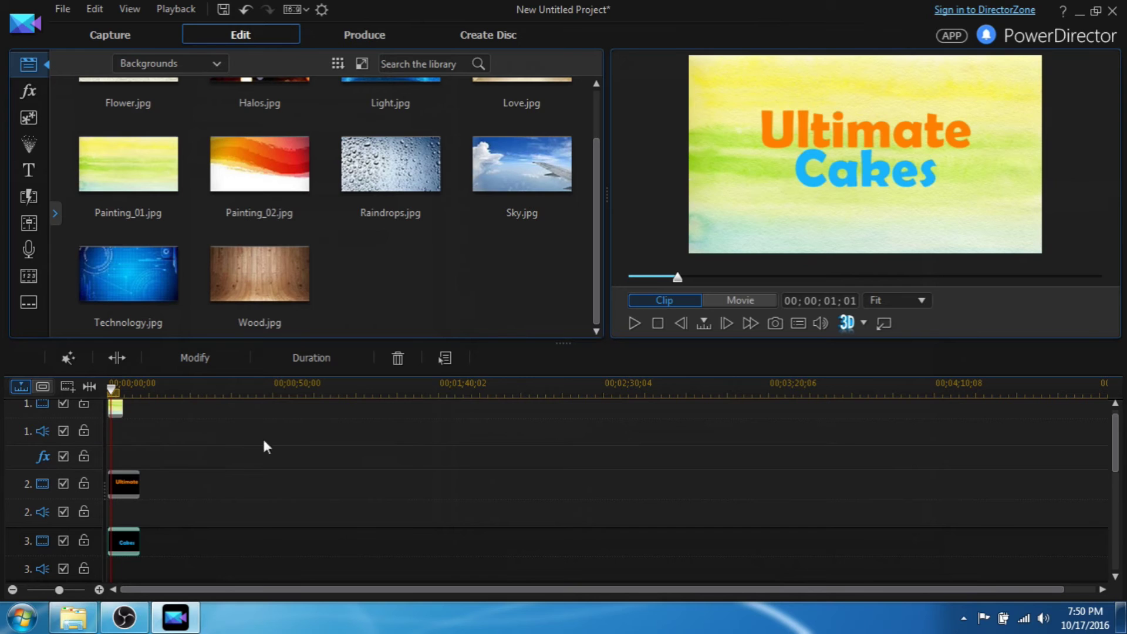
left_click(111, 388)
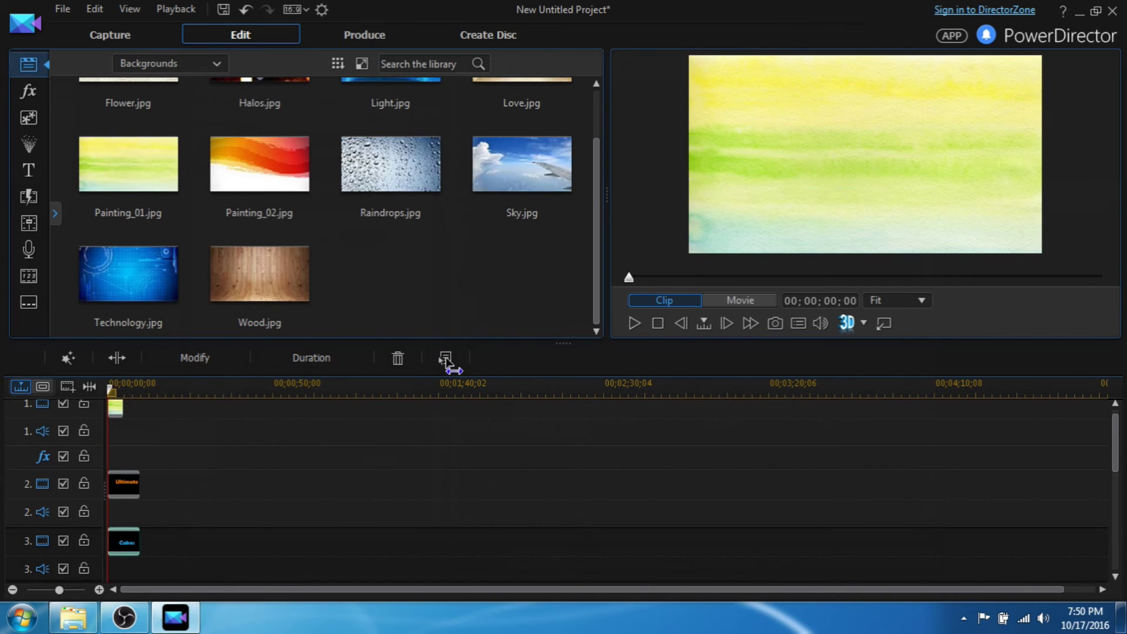
Step: Delay the Cakes clip on track 3 to start at 3 seconds
left_click(633, 323)
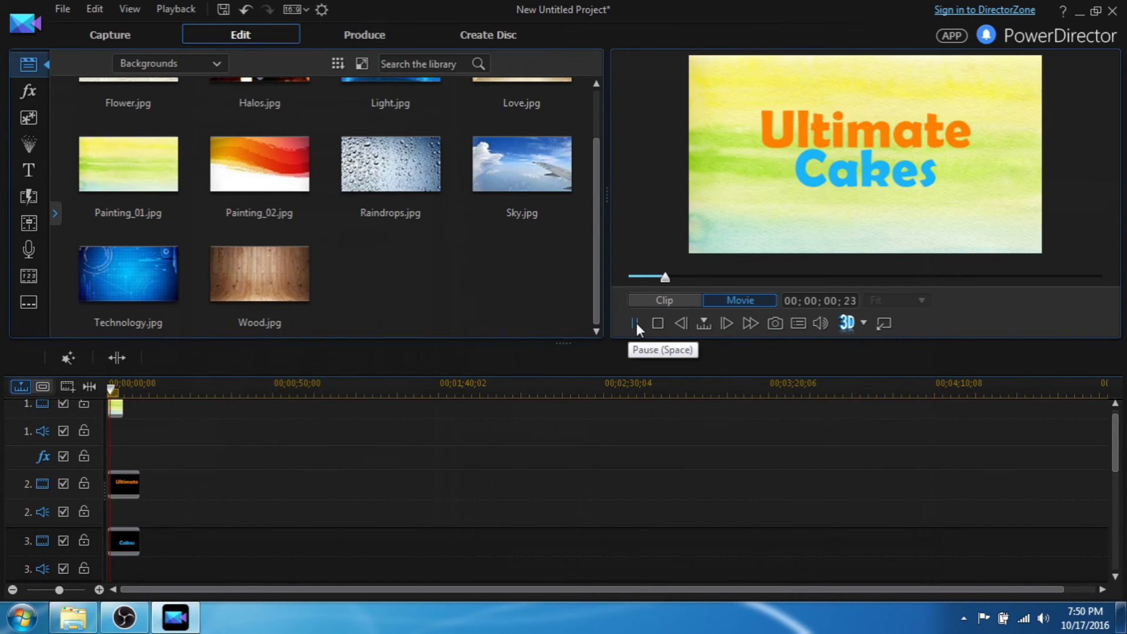
left_click(127, 541)
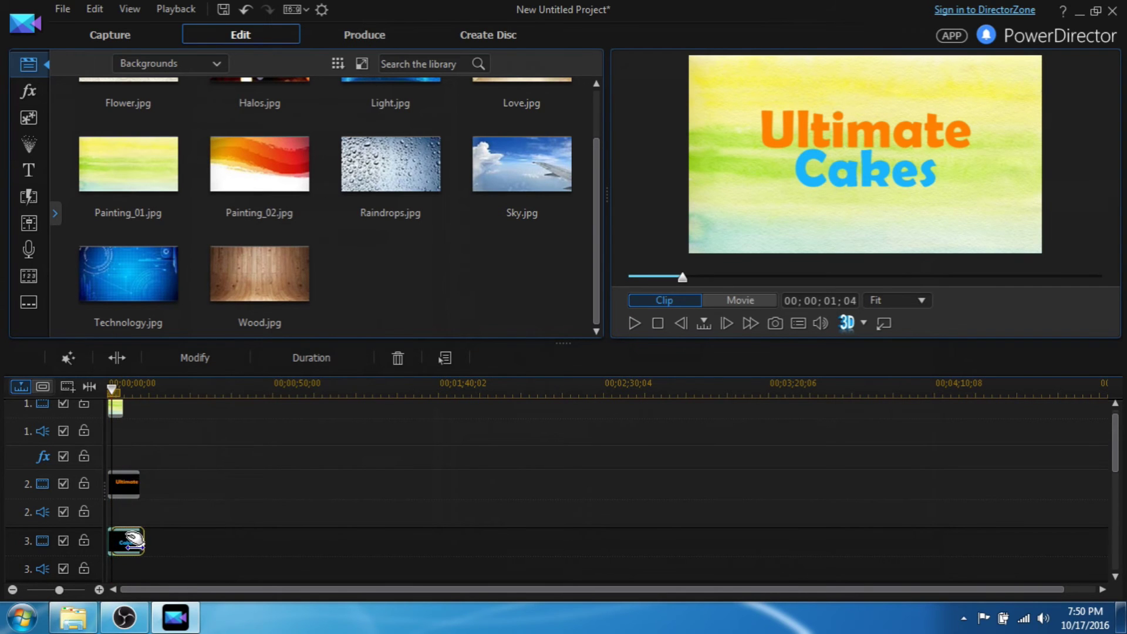
left_click_drag(128, 541, 132, 541)
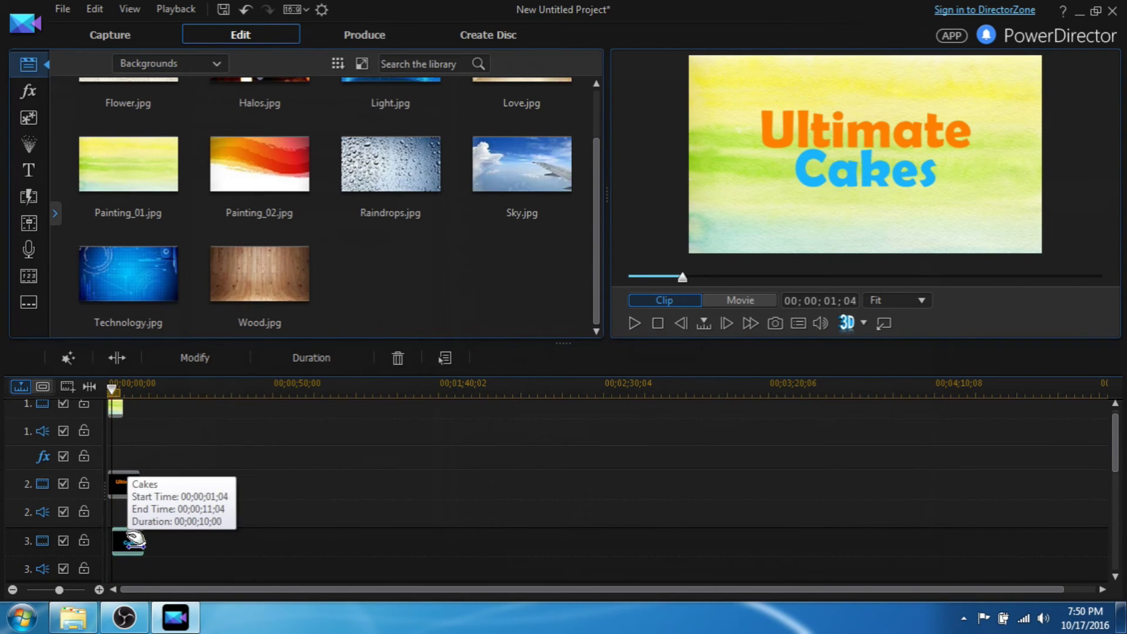
Step: Replay the intro from the start to check the title timing
left_click(115, 407)
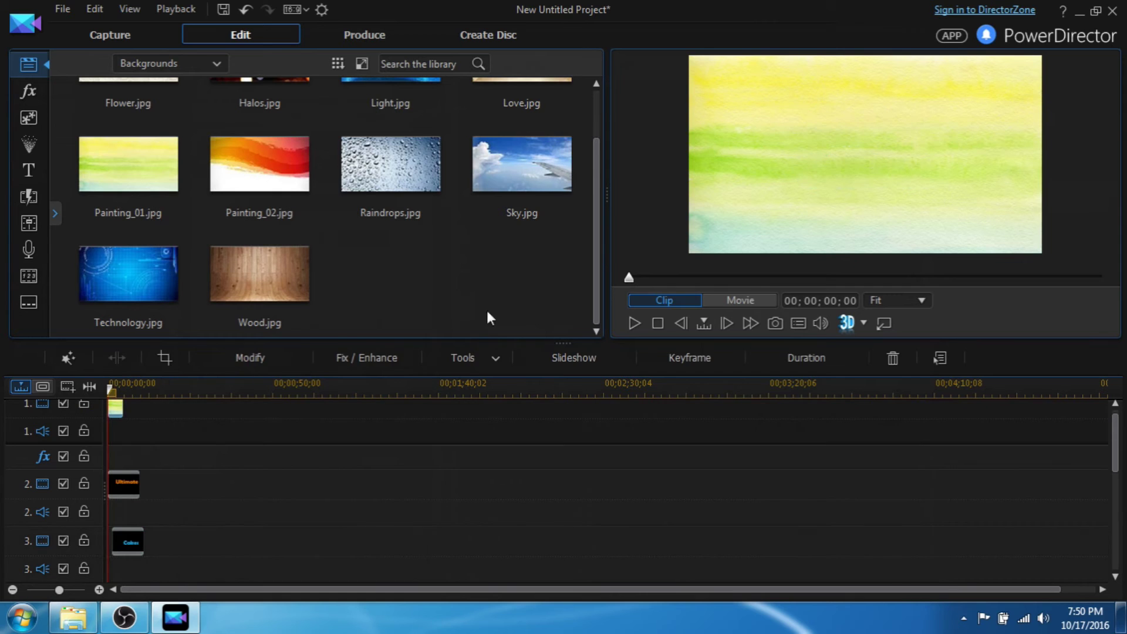
left_click(631, 323)
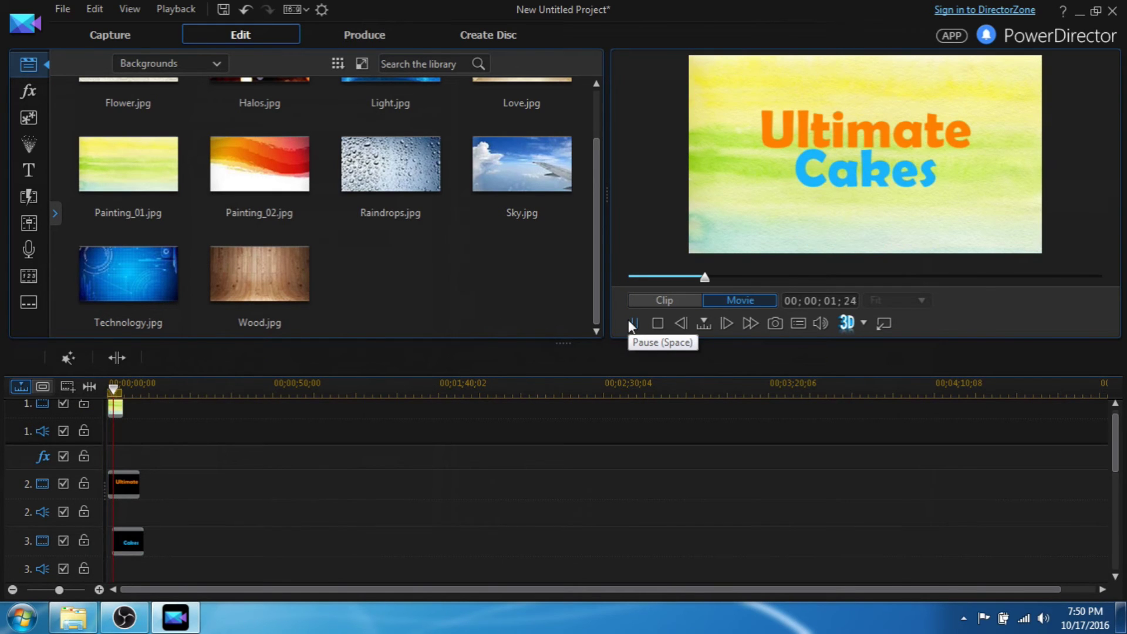
left_click(630, 324)
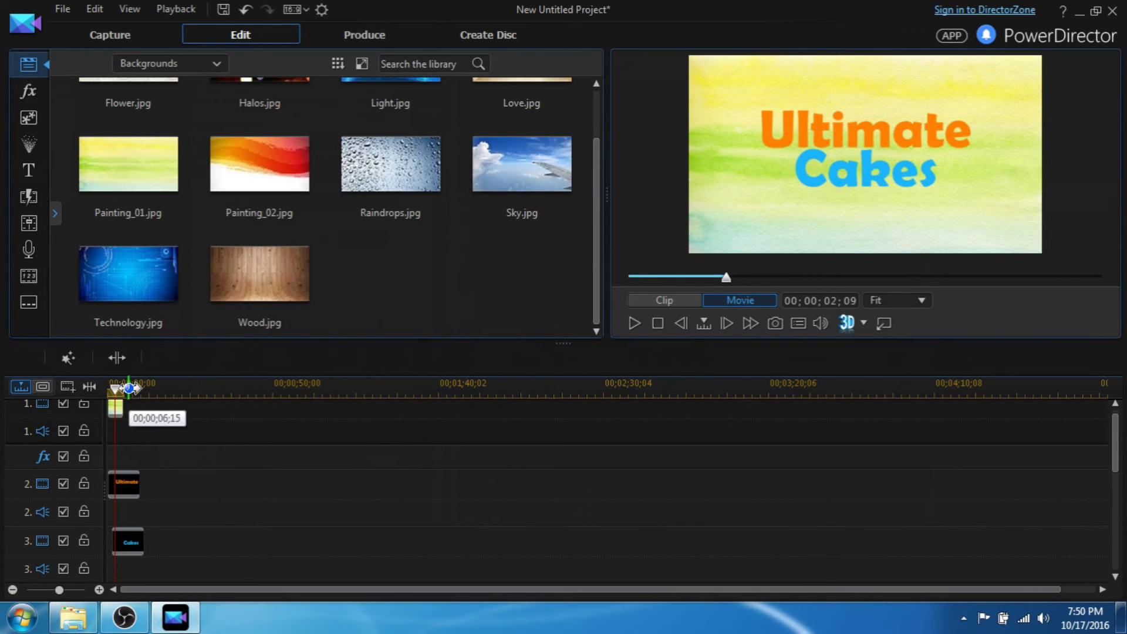
left_click_drag(115, 388, 107, 388)
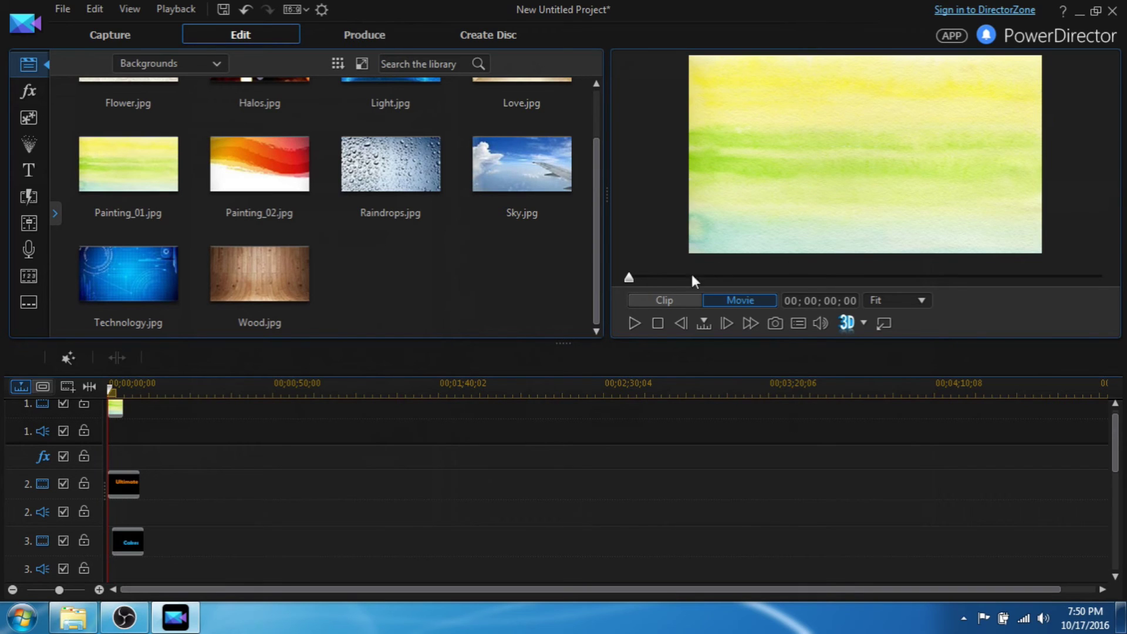
left_click(633, 324)
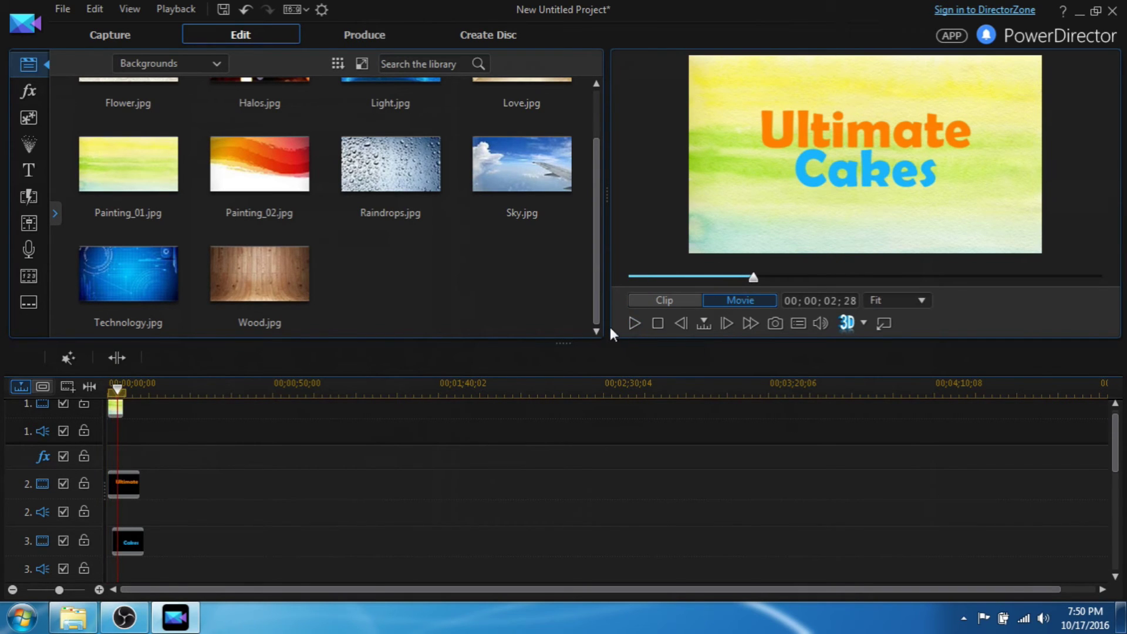
left_click_drag(115, 388, 130, 387)
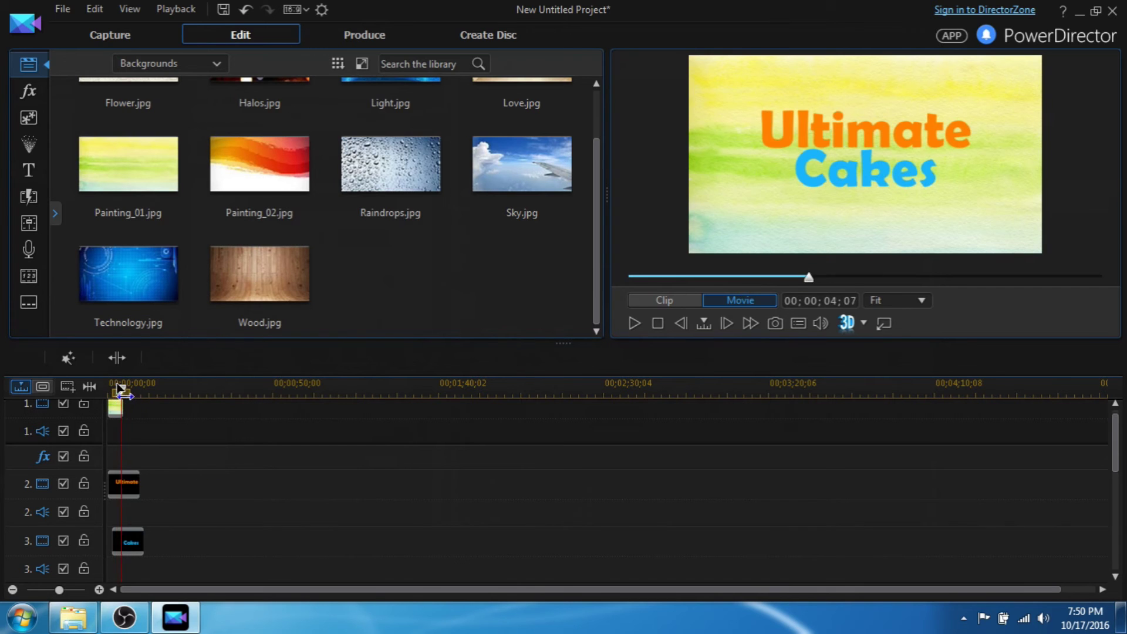
Step: Extend Painting_01's right edge on track 1 to cover the titles
left_click(122, 409)
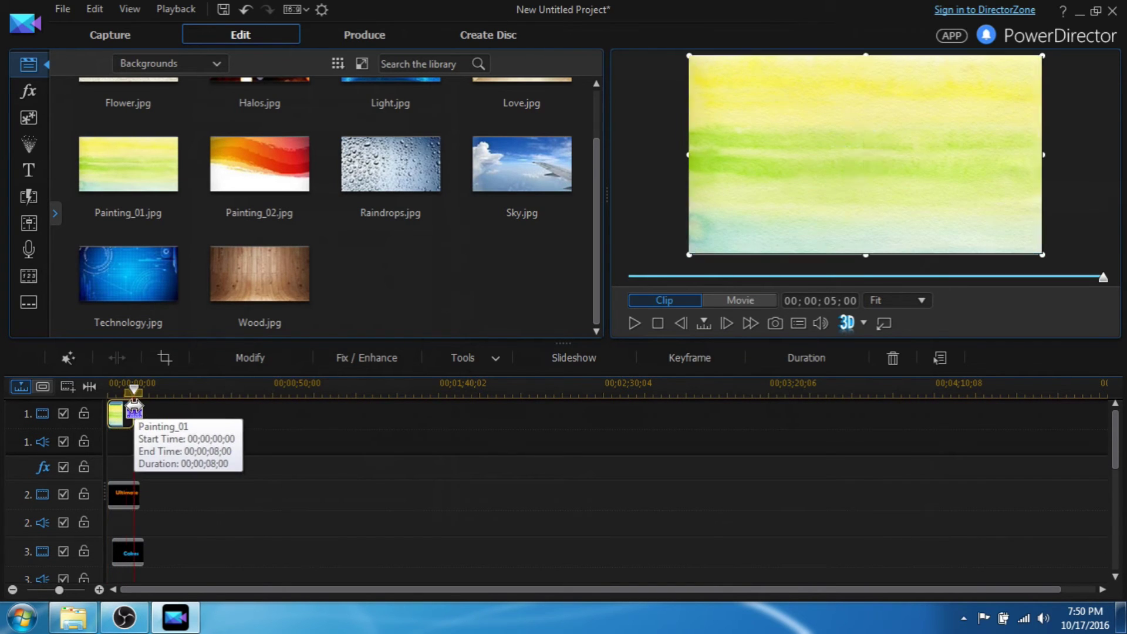
left_click_drag(142, 412, 150, 412)
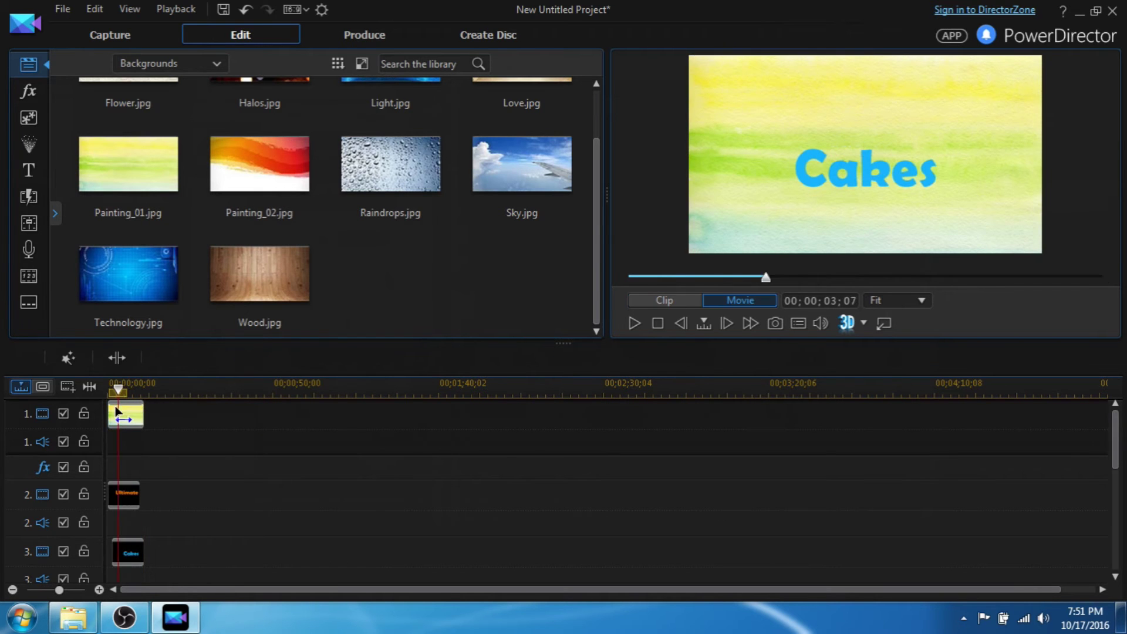
left_click(123, 416)
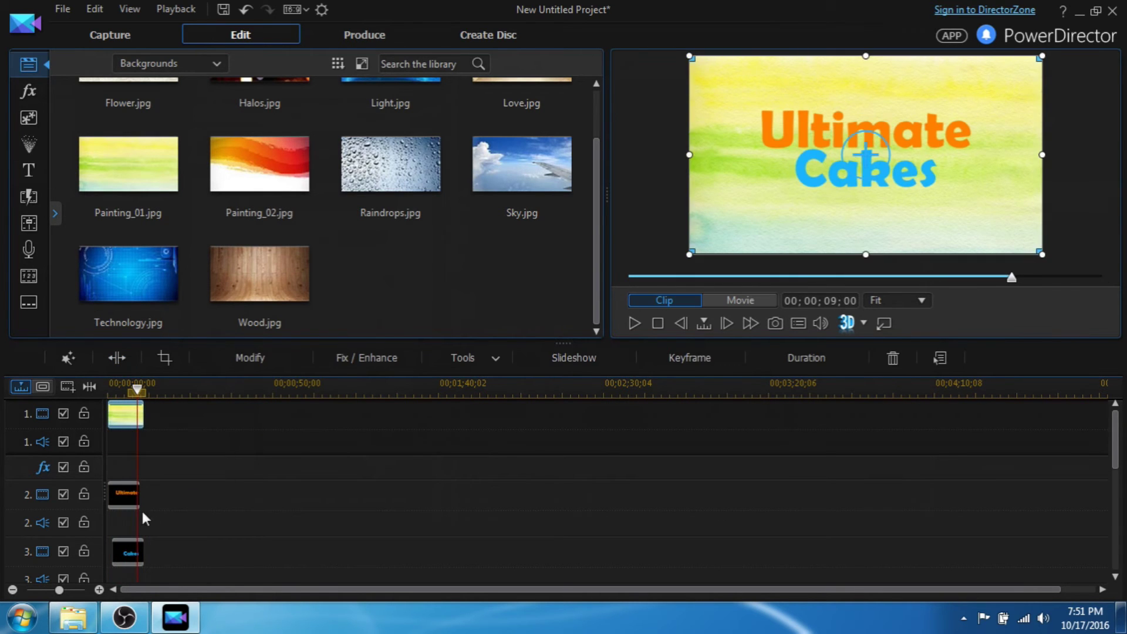
left_click(131, 496)
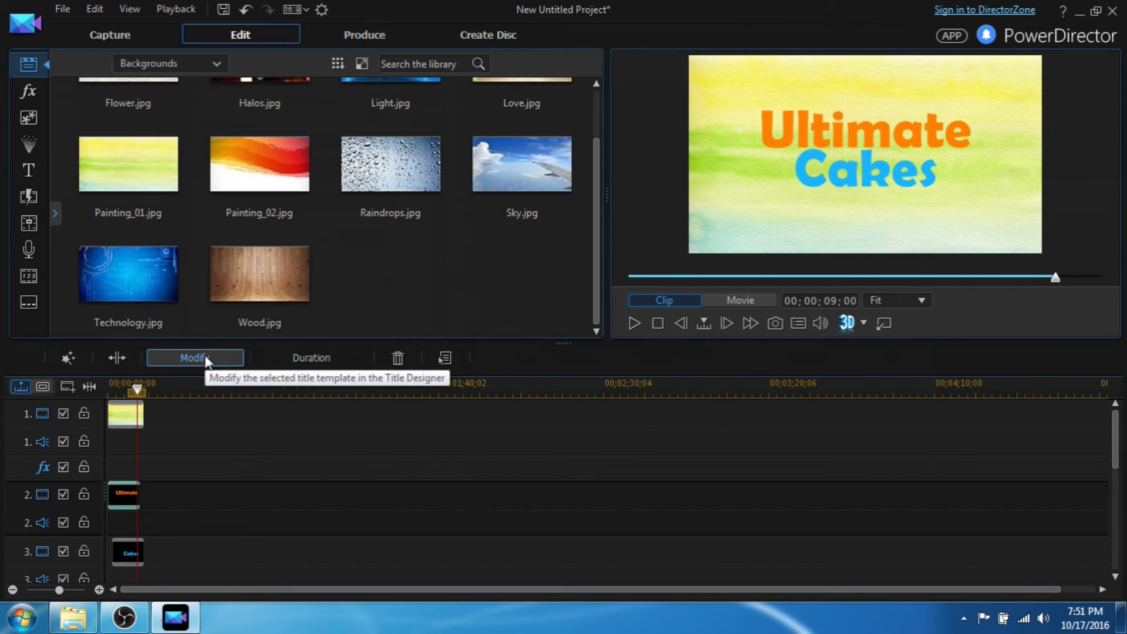
Step: Browse the Ultimate title's ending effects, starting with Amplify Horizontal
left_click(203, 352)
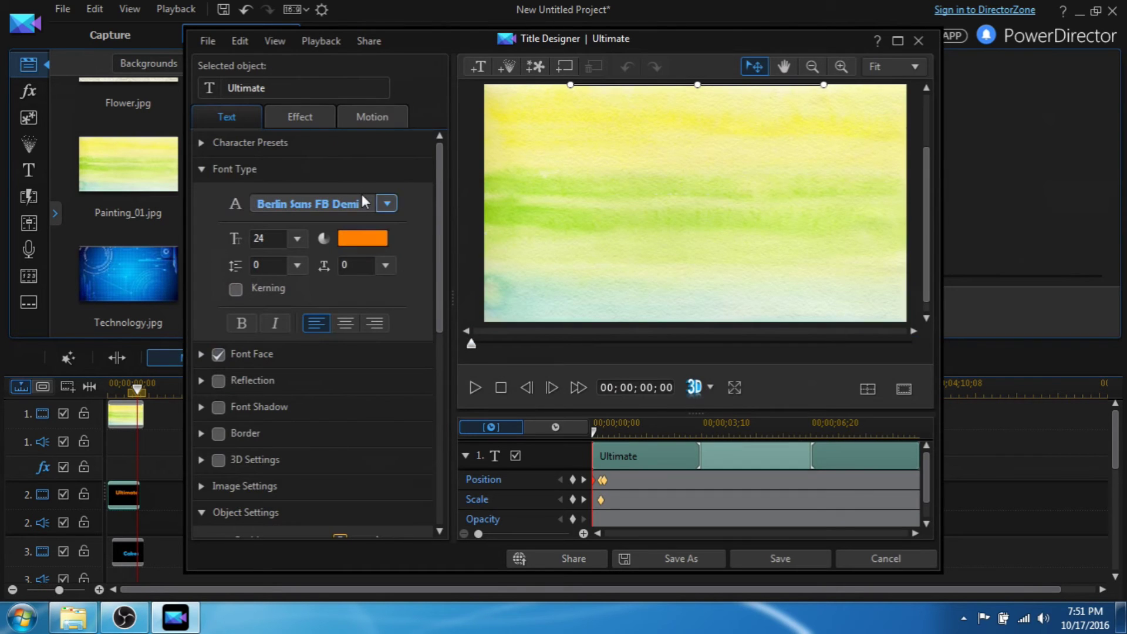
left_click(324, 117)
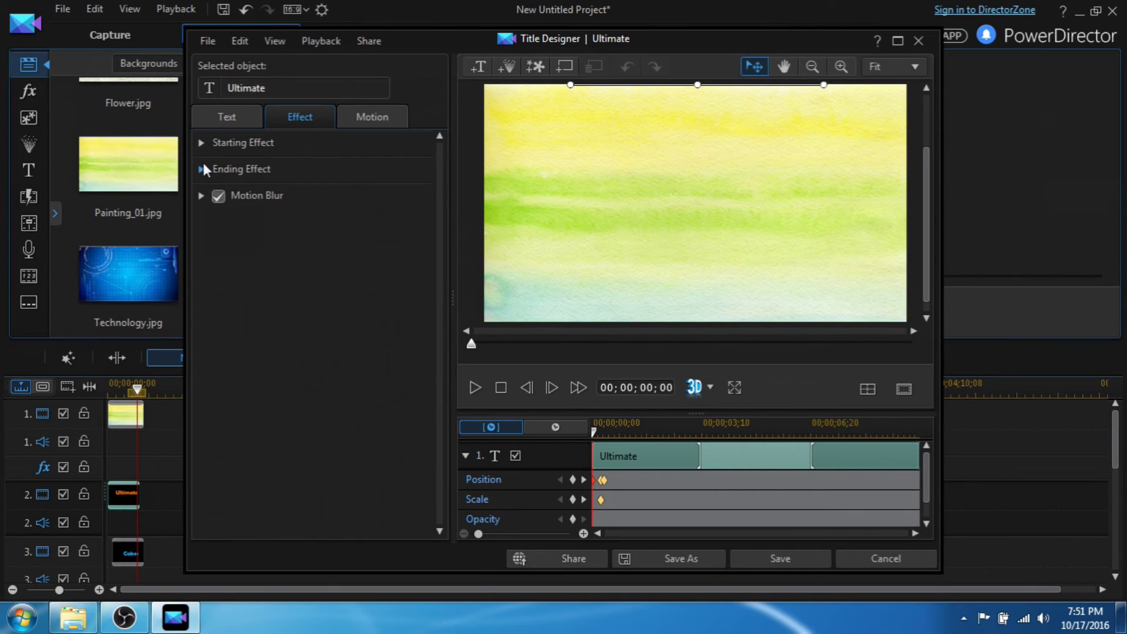
left_click(236, 171)
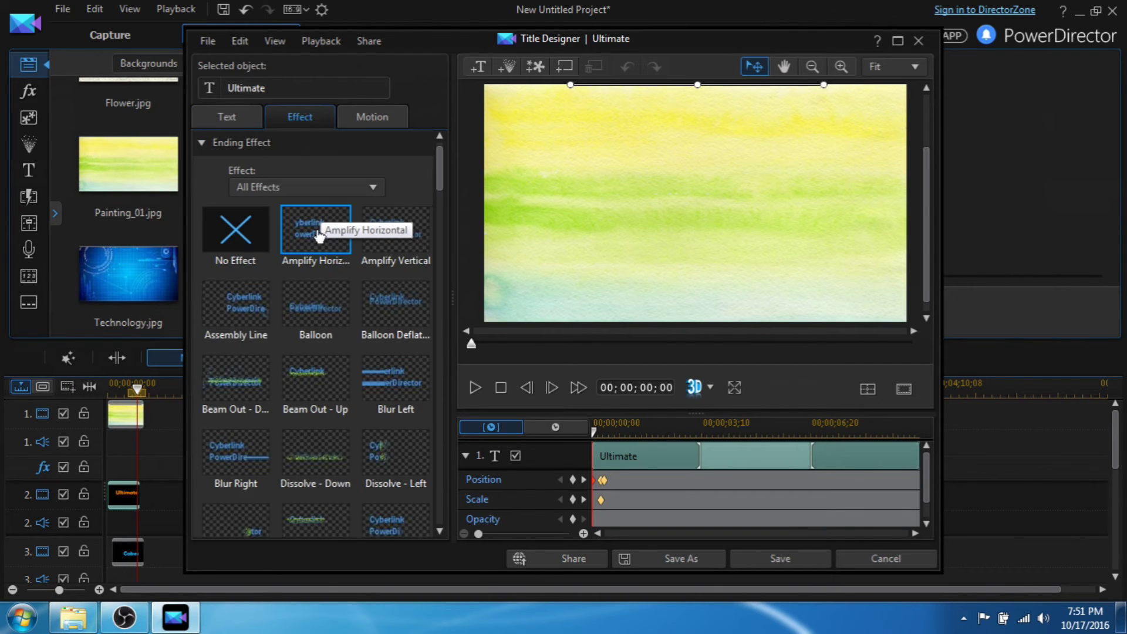
left_click(319, 240)
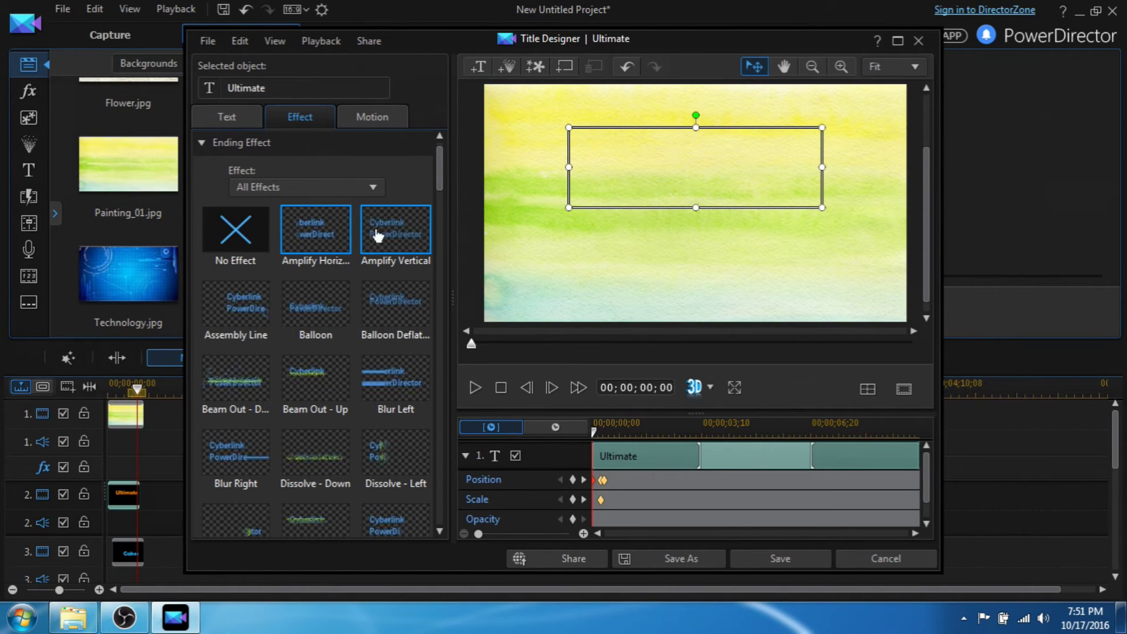
scroll(441, 176, "down", 1)
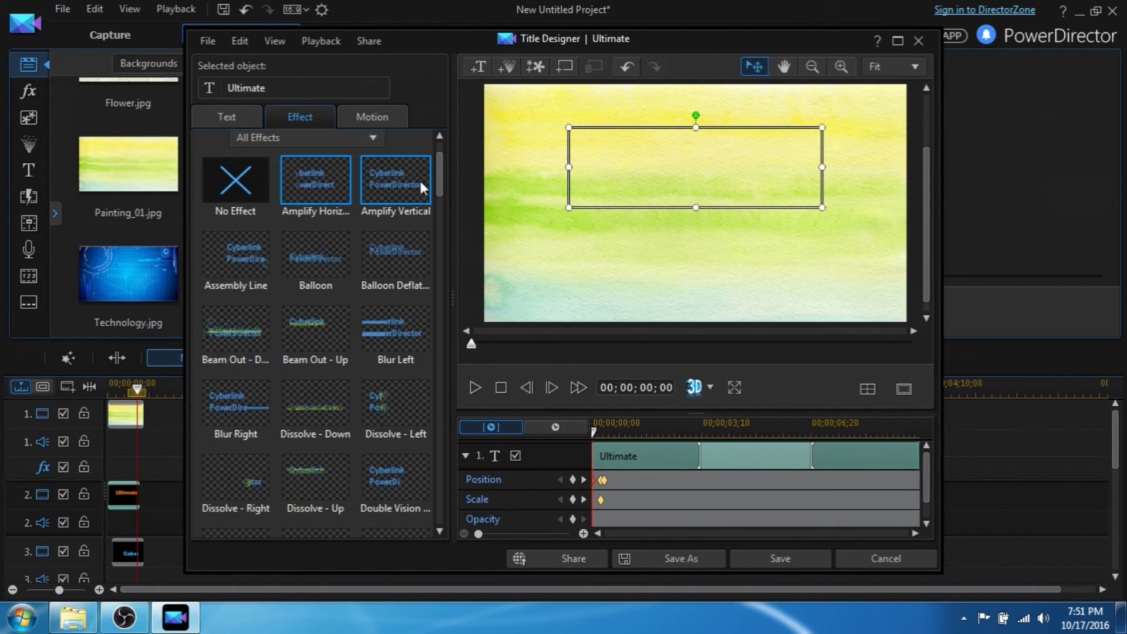
Step: After trying Amplify Vertical and Double Vision, give Ultimate Evaporate - Down and save
left_click(421, 188)
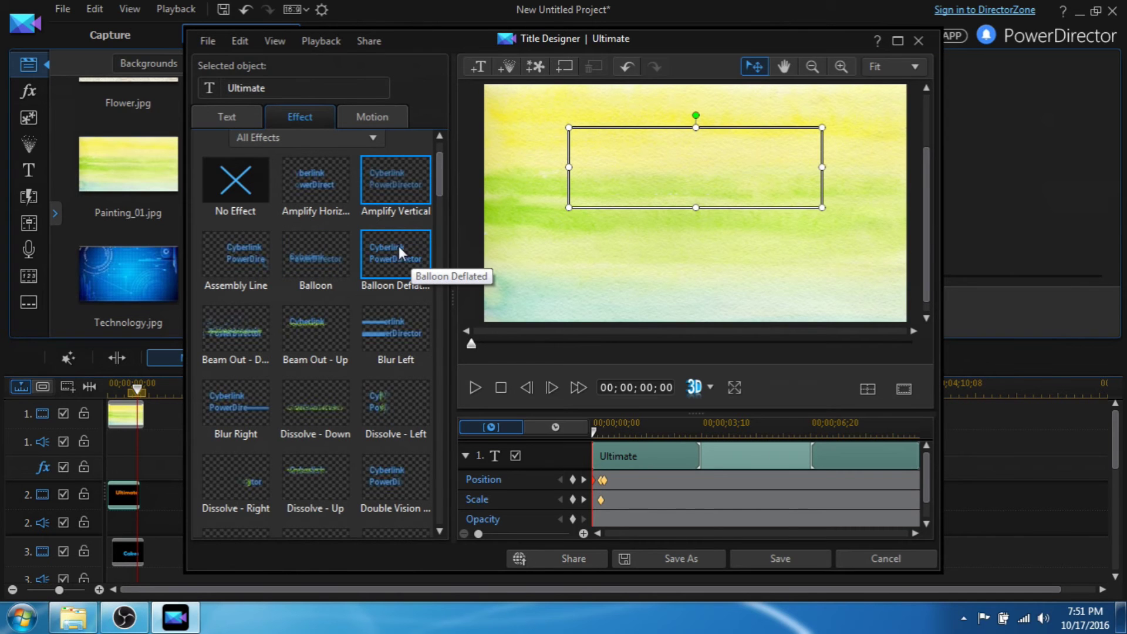
scroll(396, 423, "down", 1)
scroll(387, 458, "down", 1)
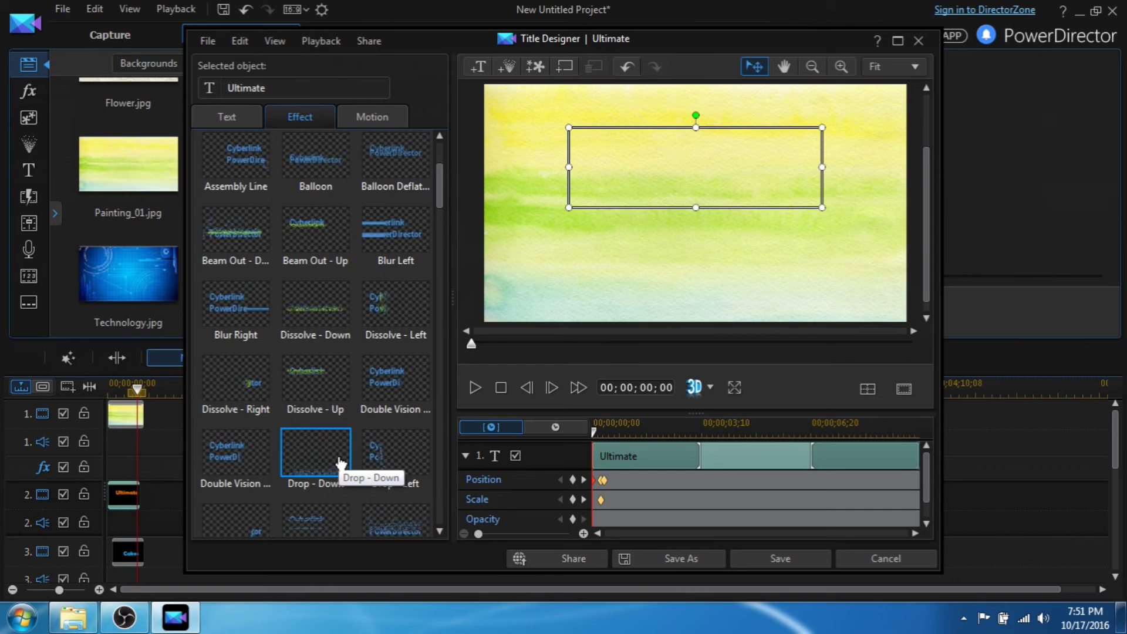
left_click(248, 453)
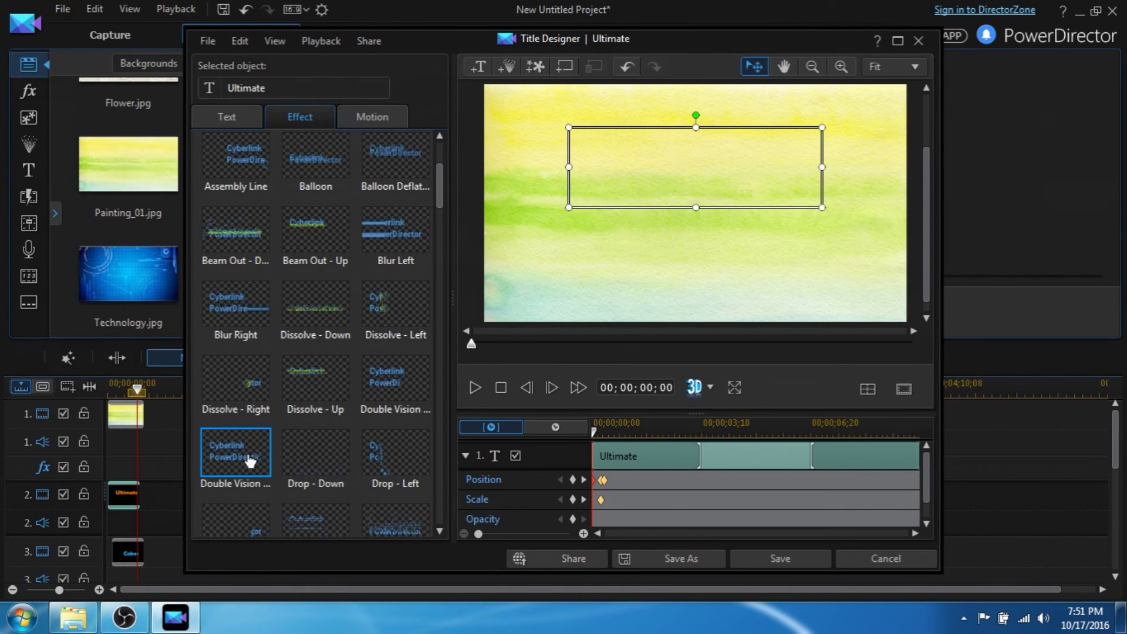
scroll(263, 438, "down", 1)
scroll(309, 438, "down", 1)
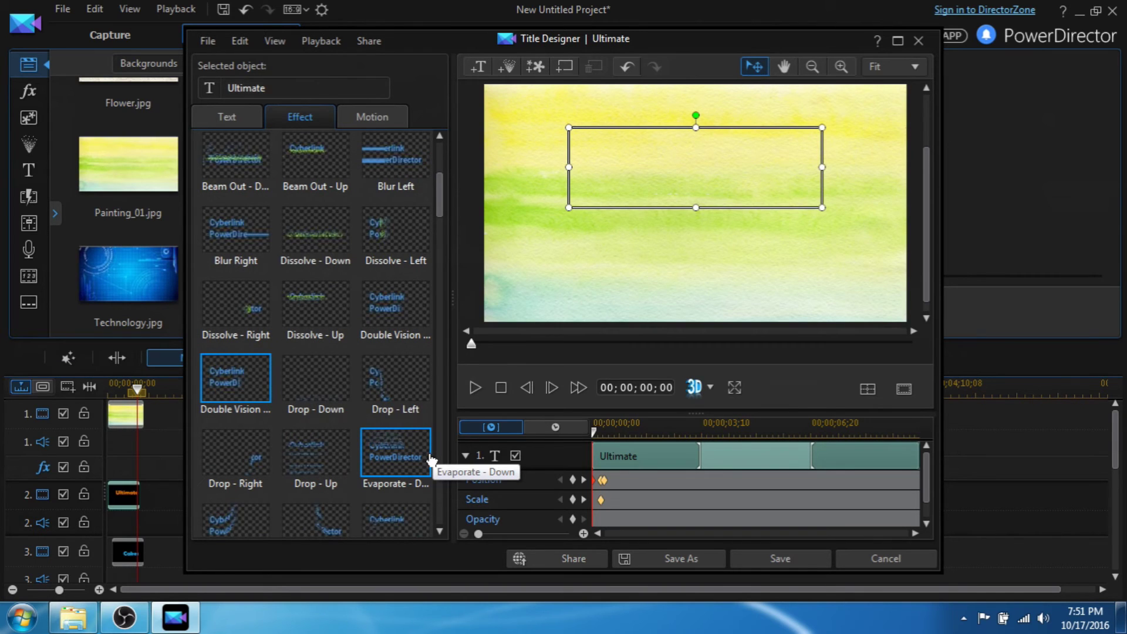
left_click(411, 457)
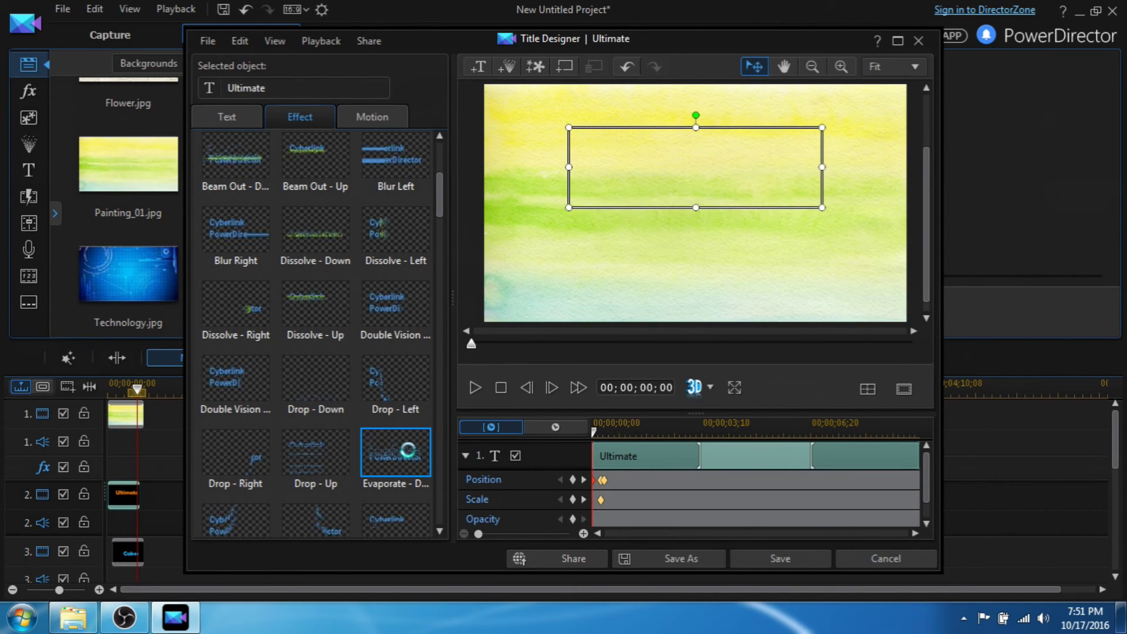
left_click(779, 558)
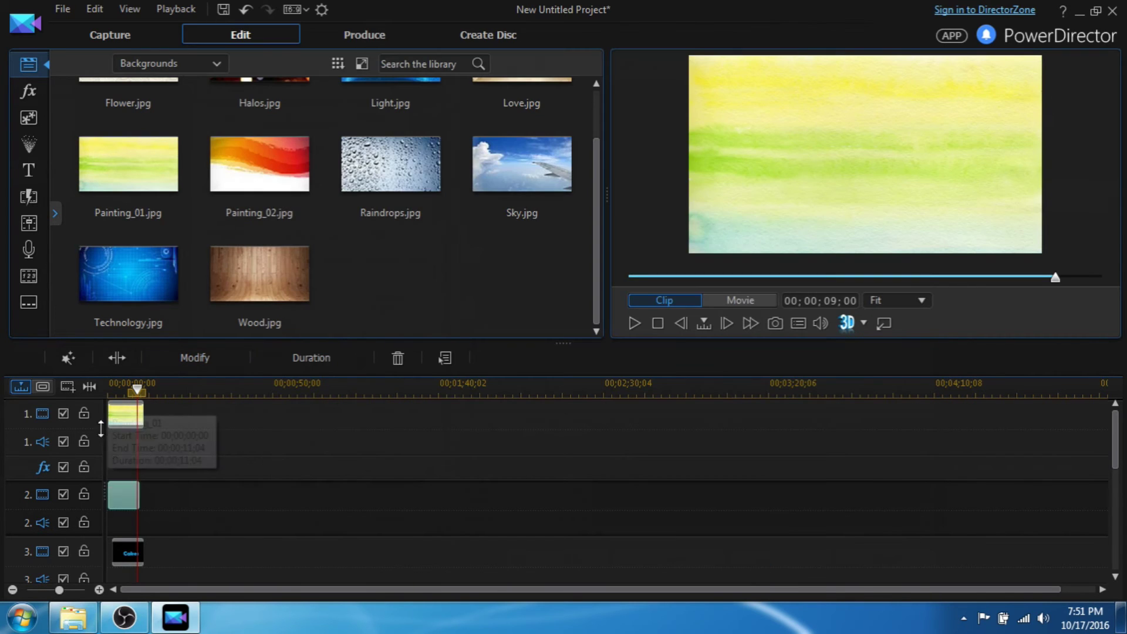
scroll(141, 390, "down", 1)
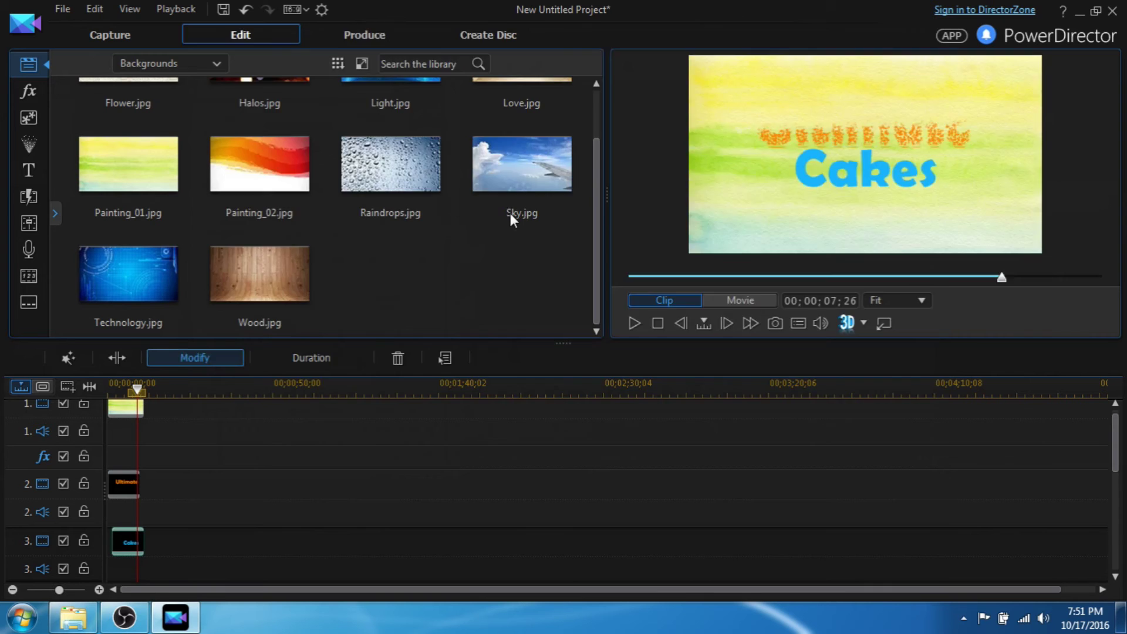
key("F2")
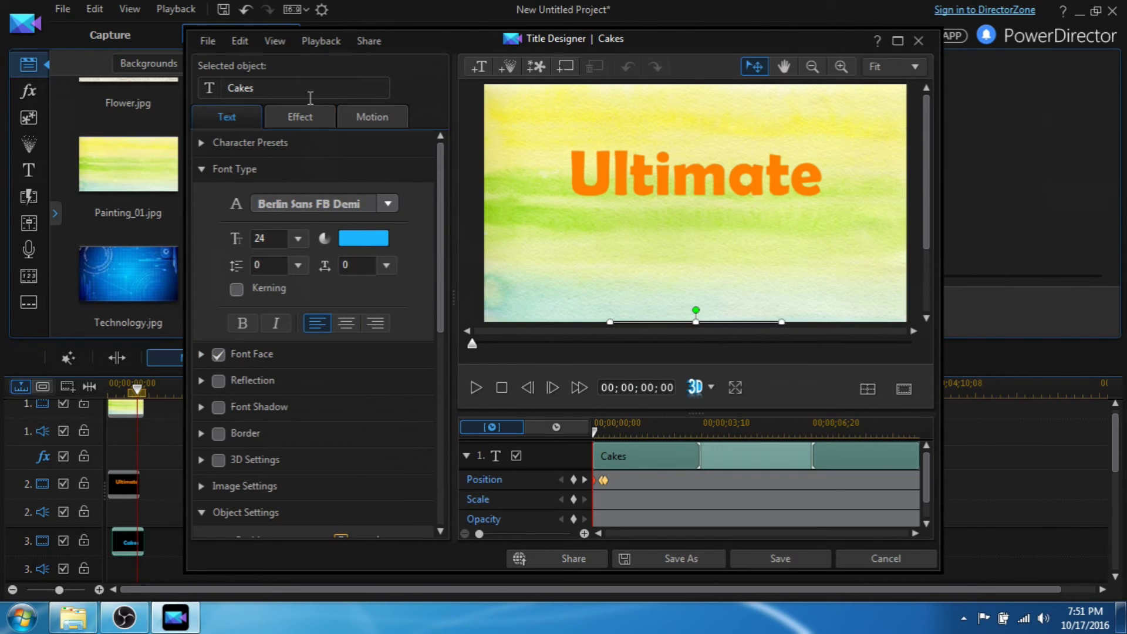
Step: Give the Cakes title the Evaporate - Up ending effect and save it
left_click(301, 117)
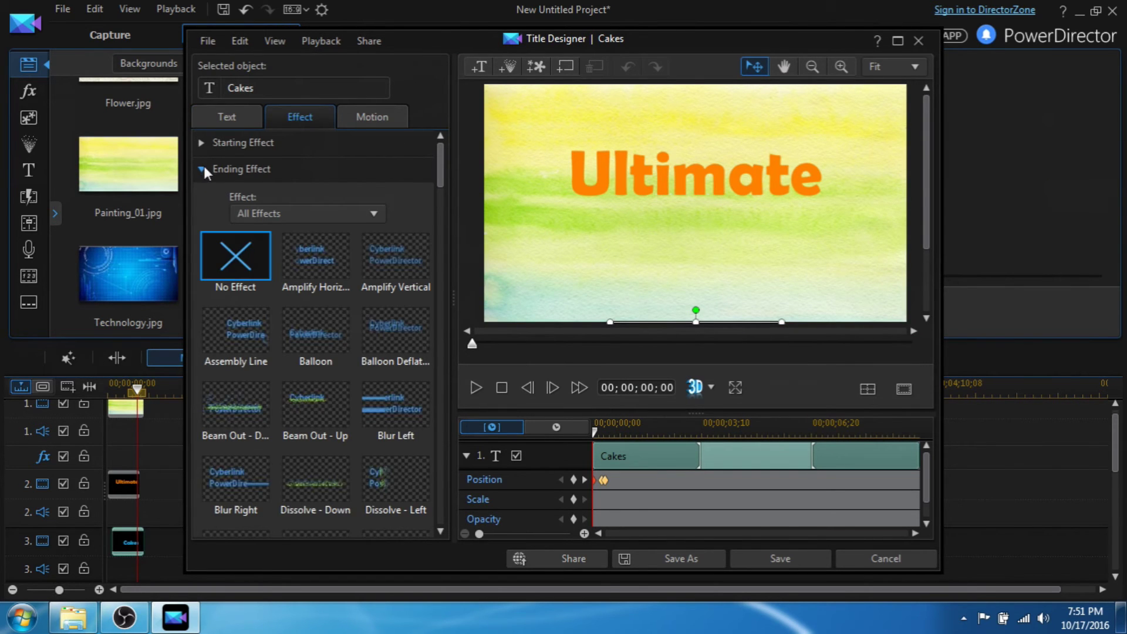
left_click_drag(443, 172, 447, 237)
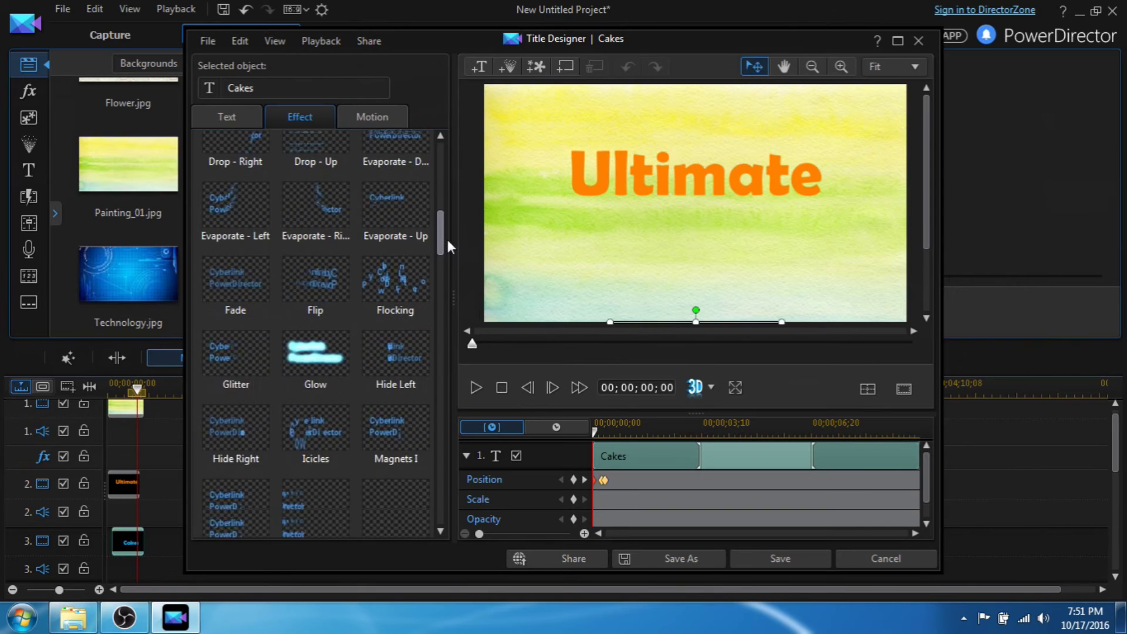
left_click(396, 206)
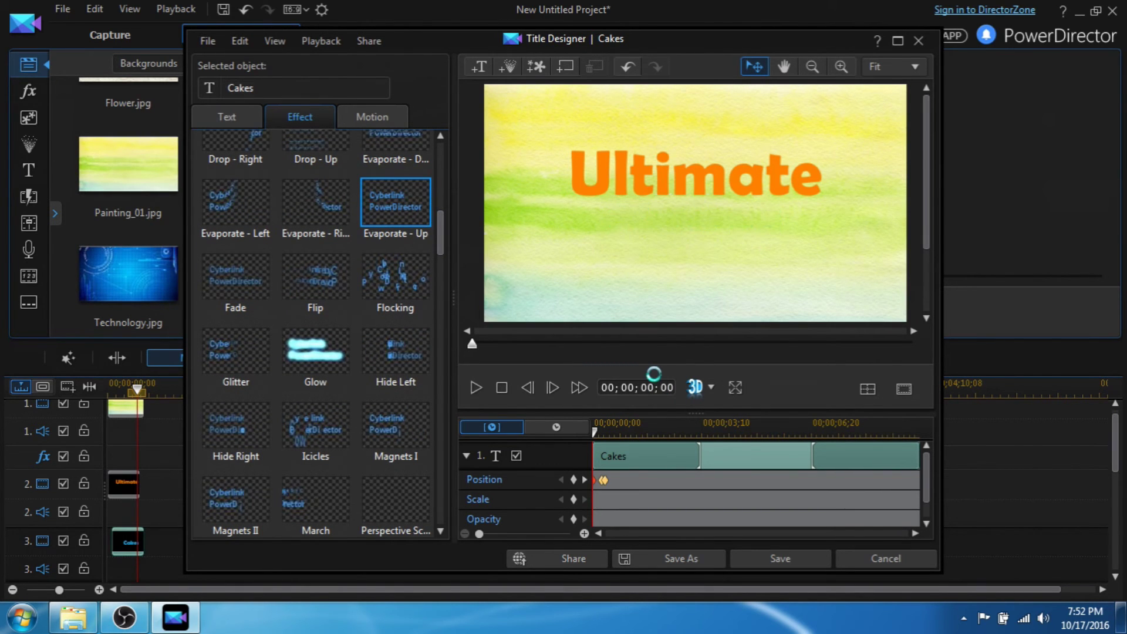
left_click(784, 559)
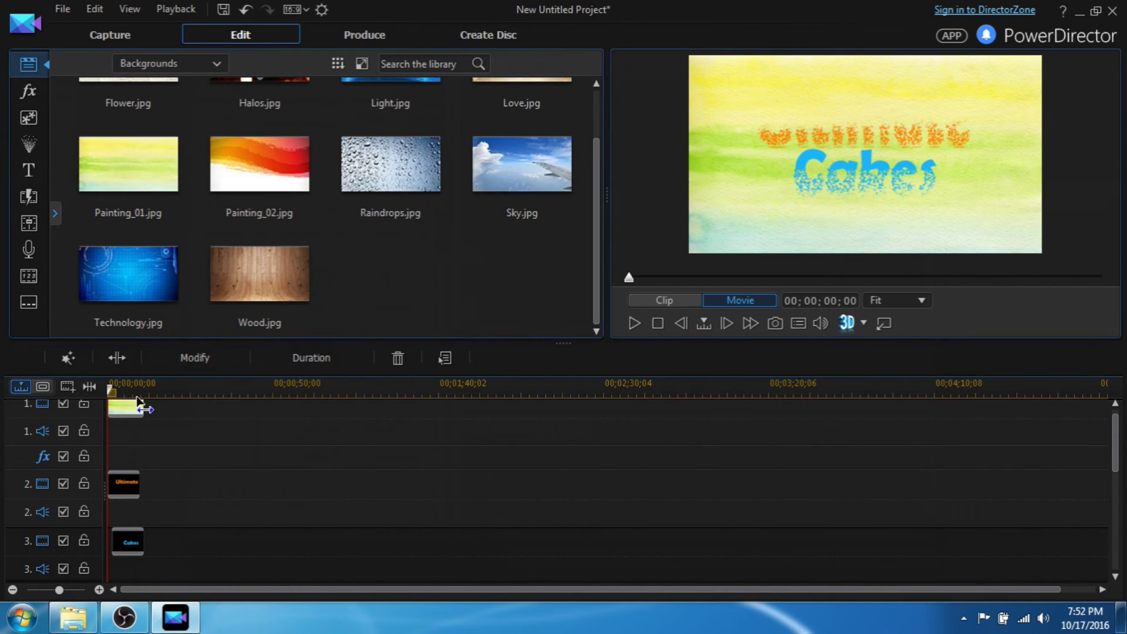
Step: Trim the Painting_01 background and Cakes title clips so the intro runs shorter
left_click(634, 323)
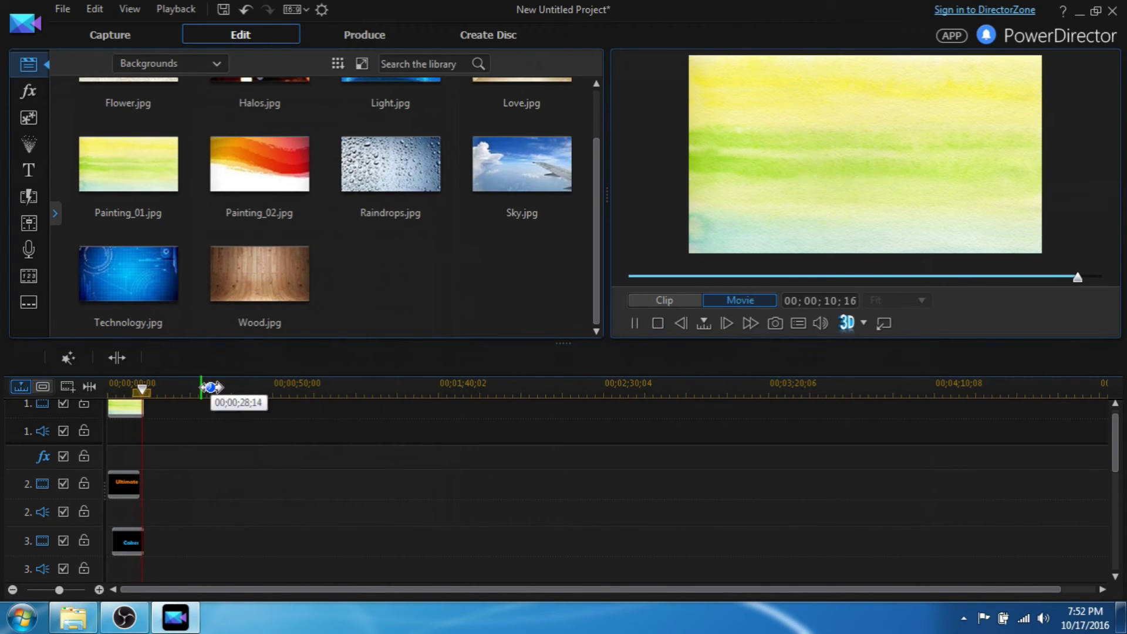
left_click(129, 412)
left_click_drag(143, 415, 137, 412)
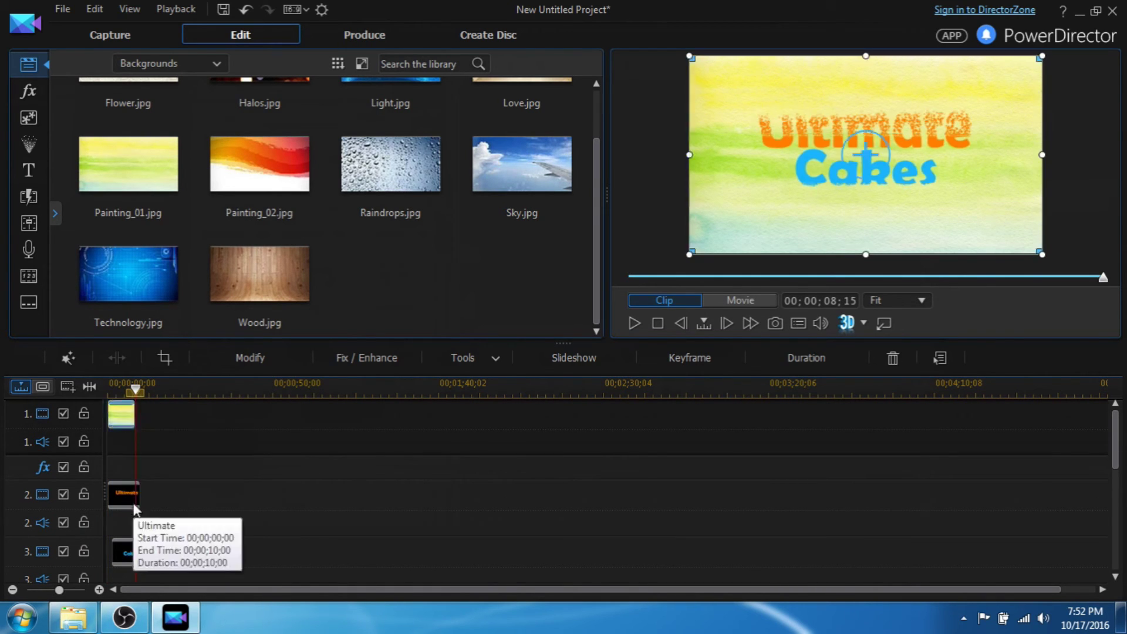
left_click(131, 495)
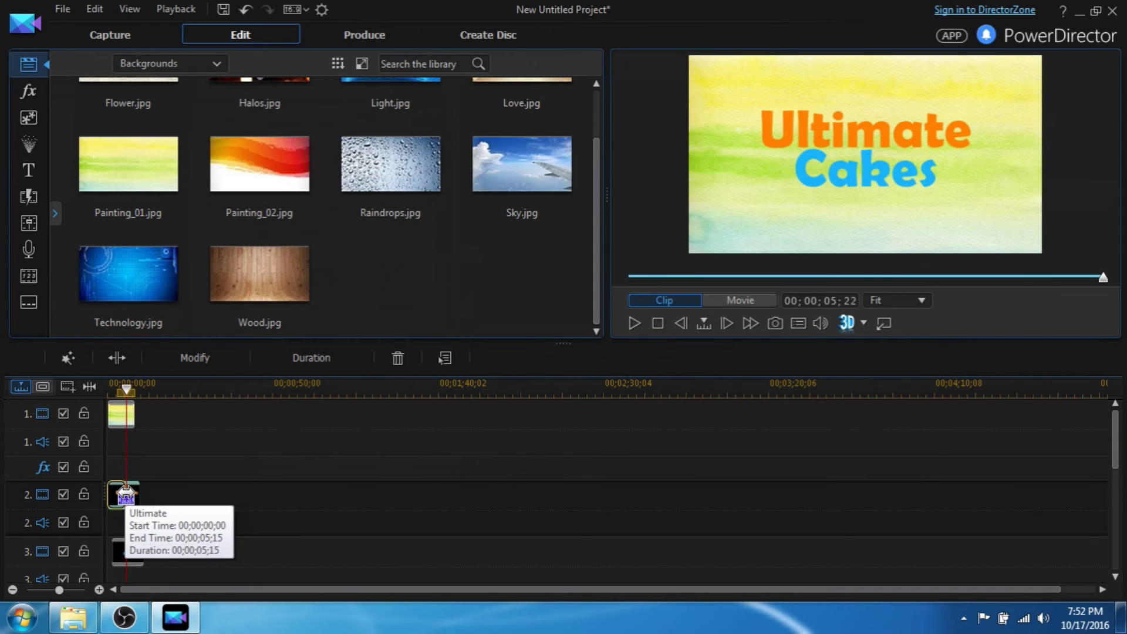
left_click(141, 546)
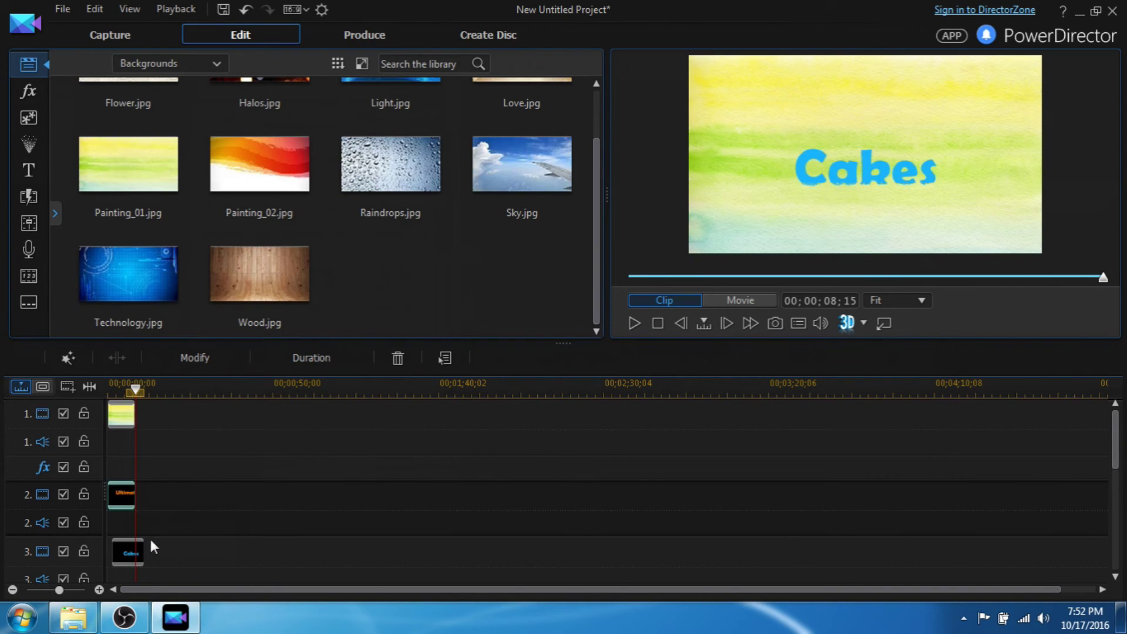
left_click_drag(143, 547, 129, 539)
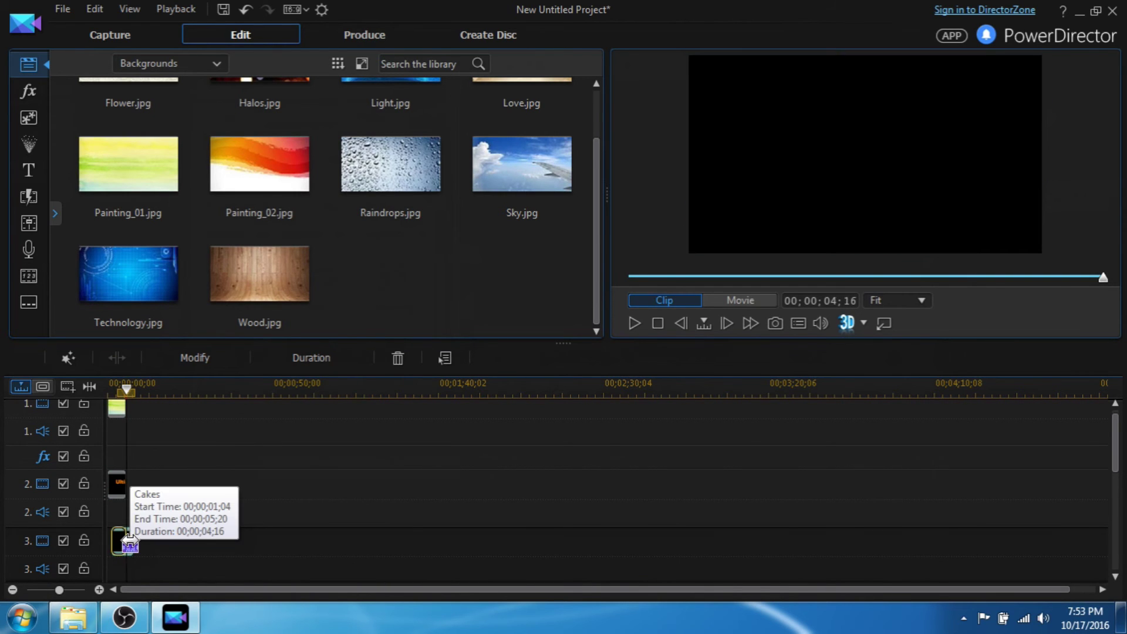
mouse_move(130, 542)
left_mouse_down()
mouse_move(140, 429)
mouse_move(116, 390)
left_mouse_up()
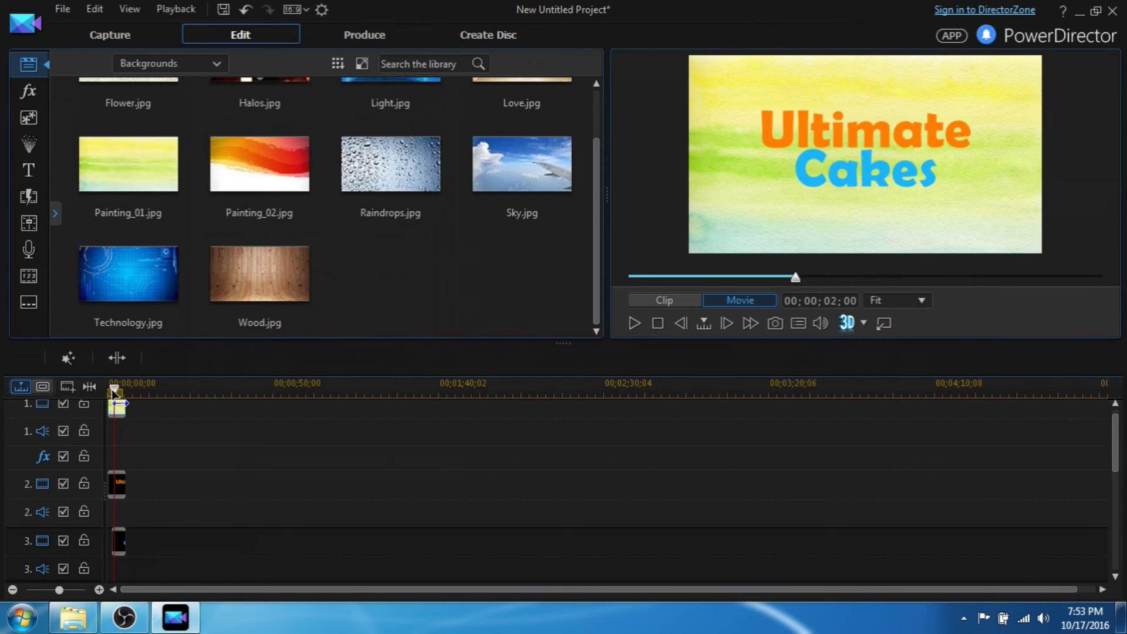
Step: Play the shortened intro from the start twice, then select the watercolor background
left_click(114, 389)
left_click(634, 322)
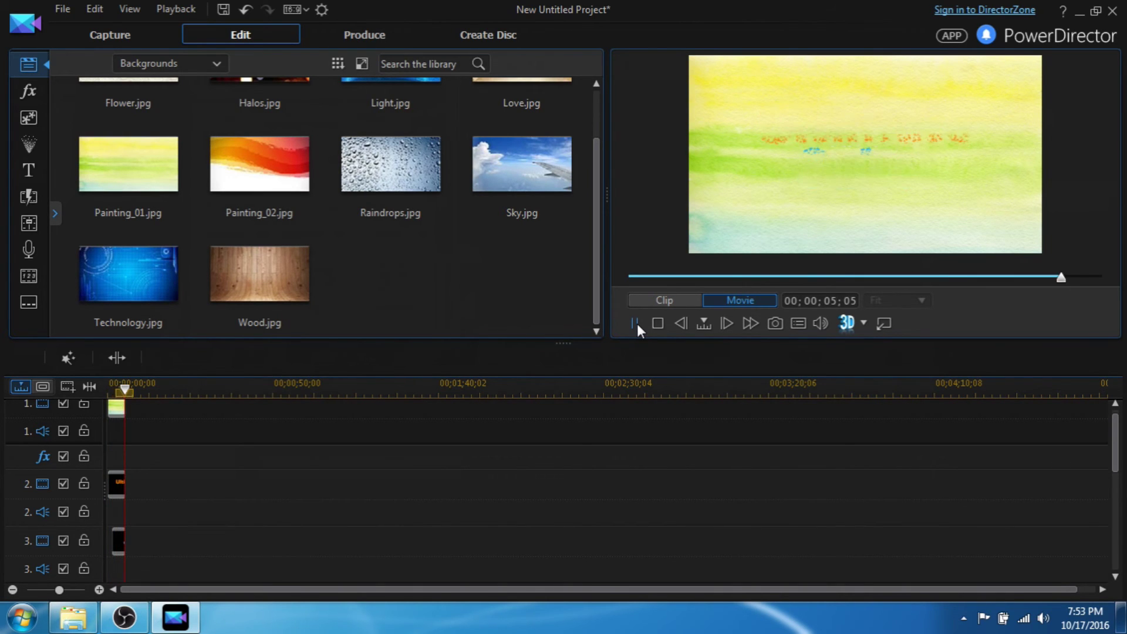
left_click(637, 323)
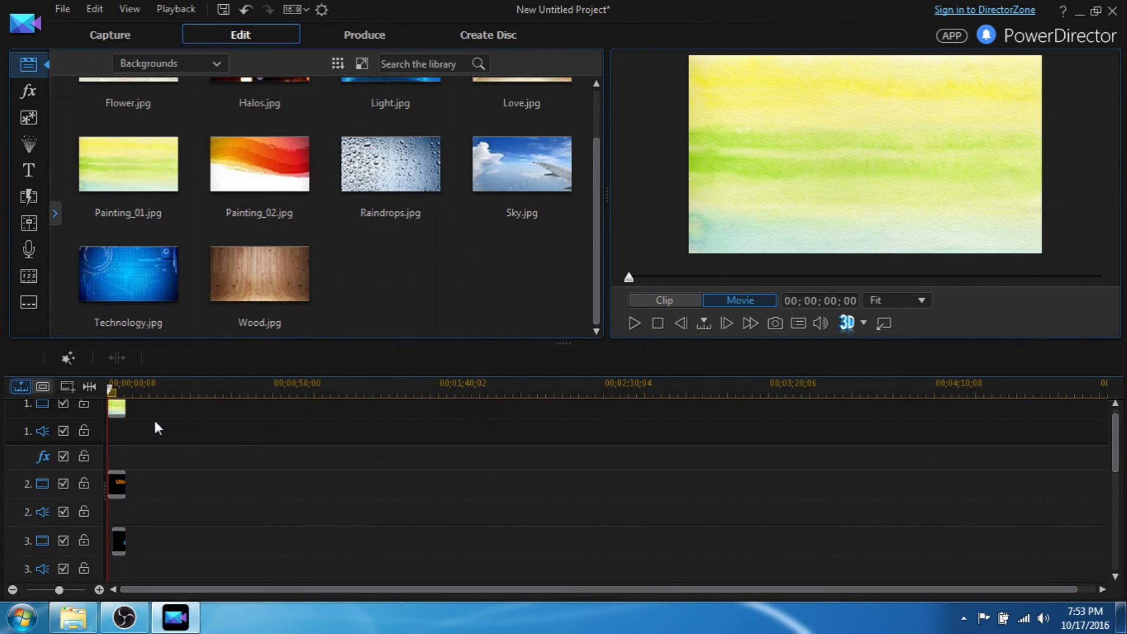
left_click(115, 410)
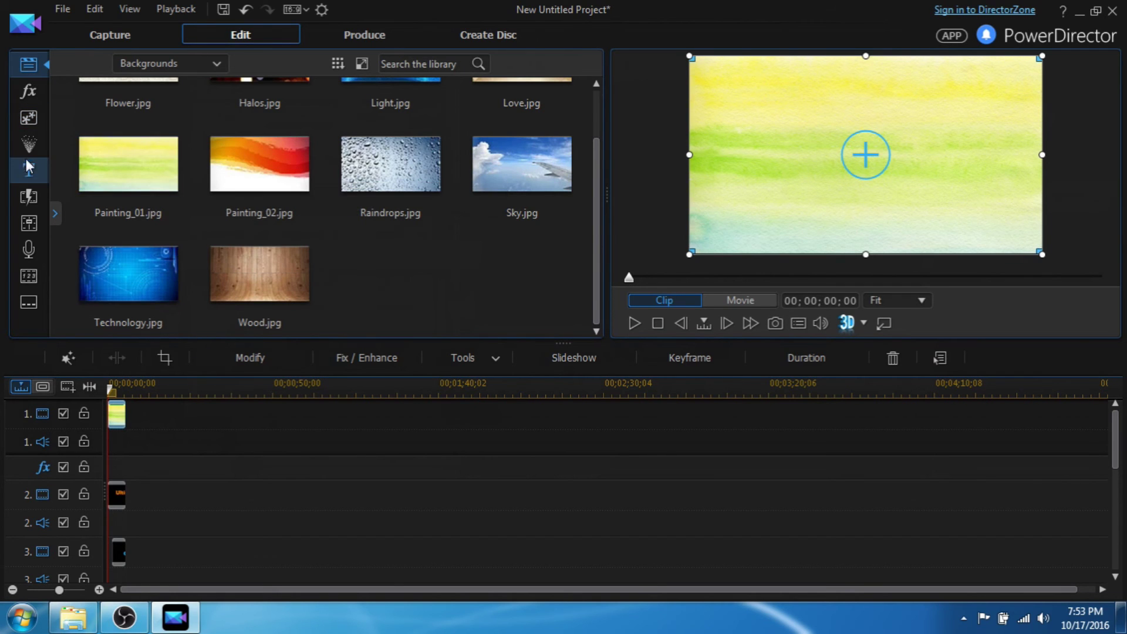
Step: Add the Geometric Expanding Circles 2 transition to Painting_01's end and preview it
left_click(30, 196)
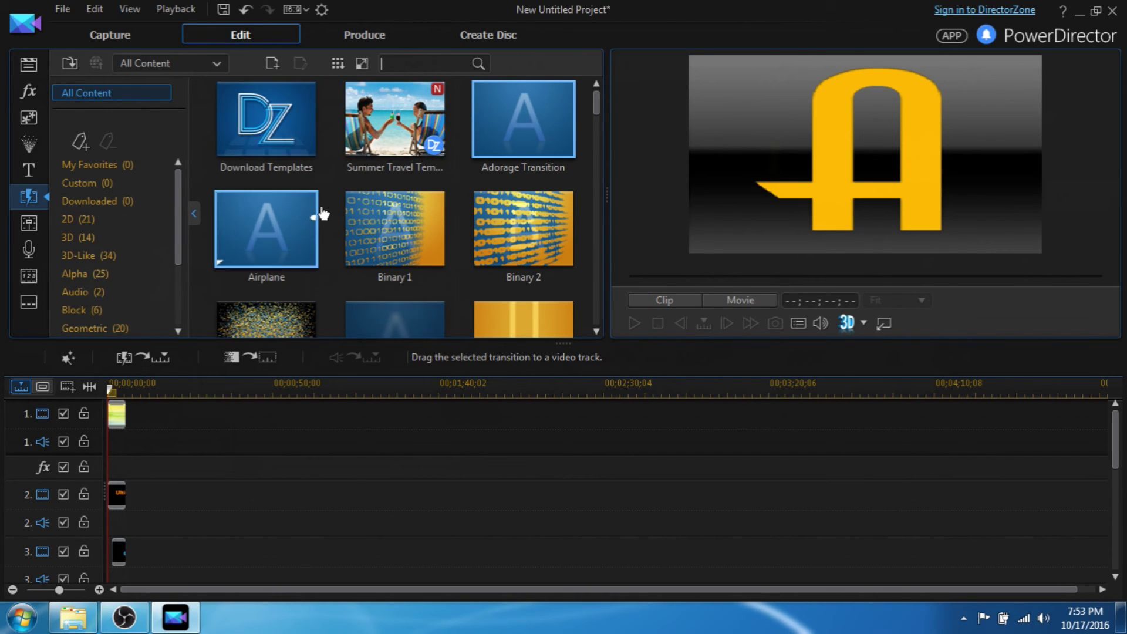
left_click(86, 274)
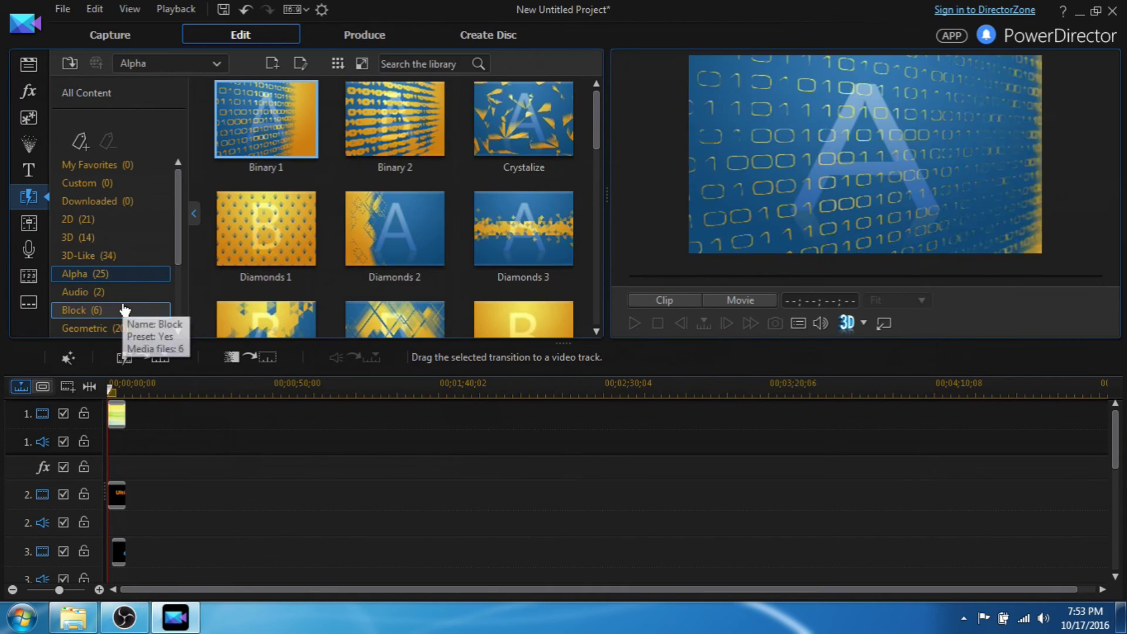
left_click(95, 328)
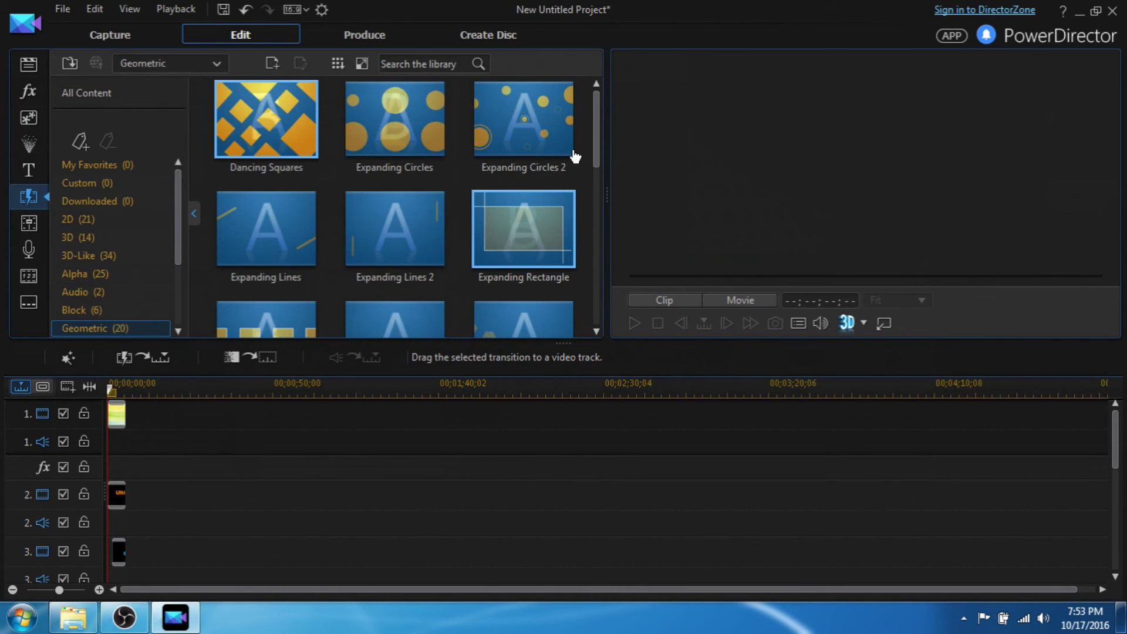
left_click(523, 123)
left_click_drag(518, 138, 119, 418)
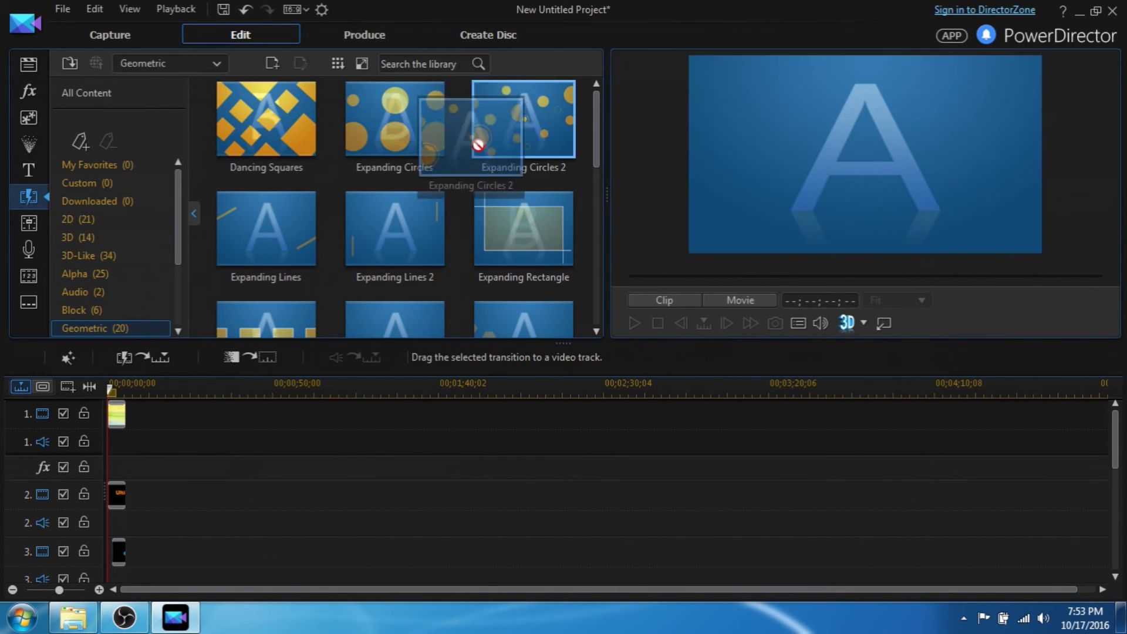
left_click(119, 418)
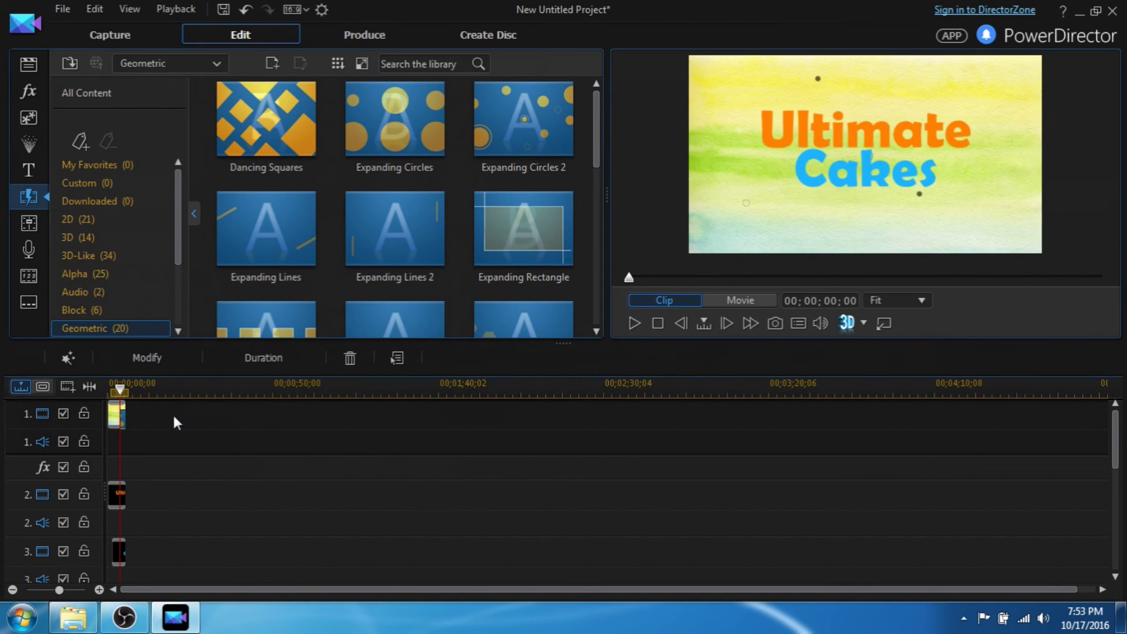
key("space")
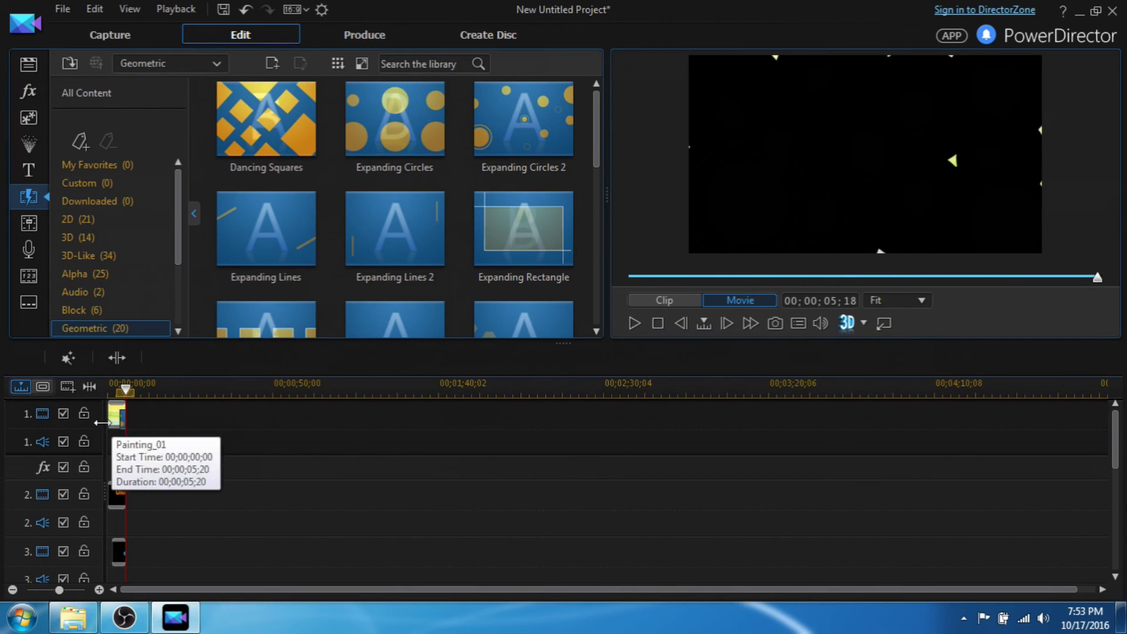
Step: Extend the background clip's end slightly and replay the intro to check the transition
left_click(122, 416)
left_click_drag(128, 416, 132, 414)
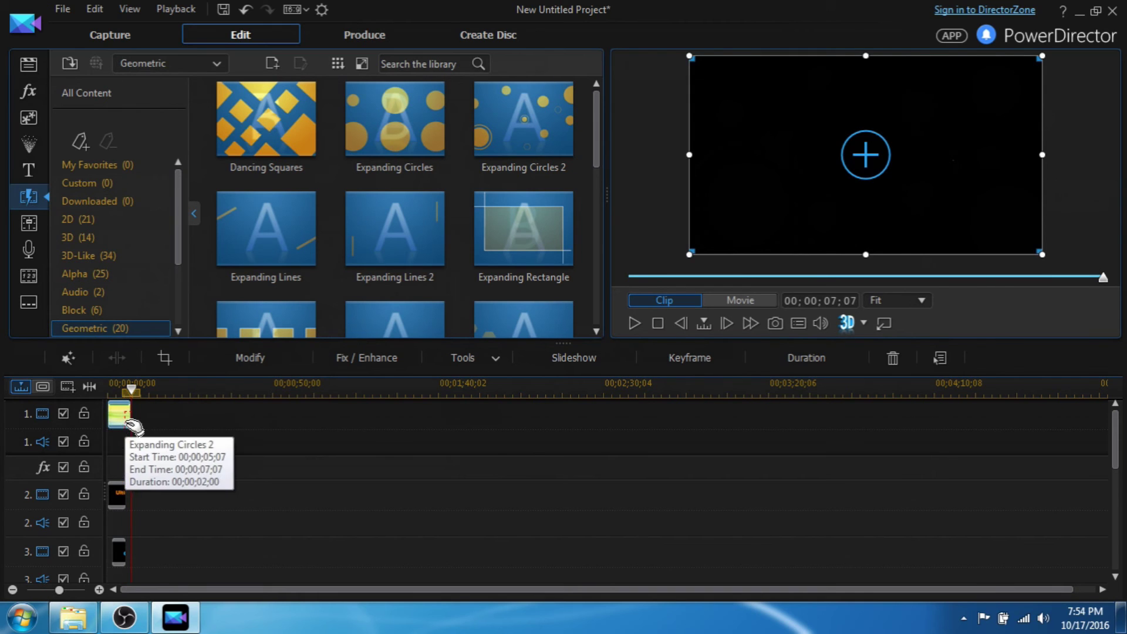
left_click_drag(131, 388, 116, 388)
key("space")
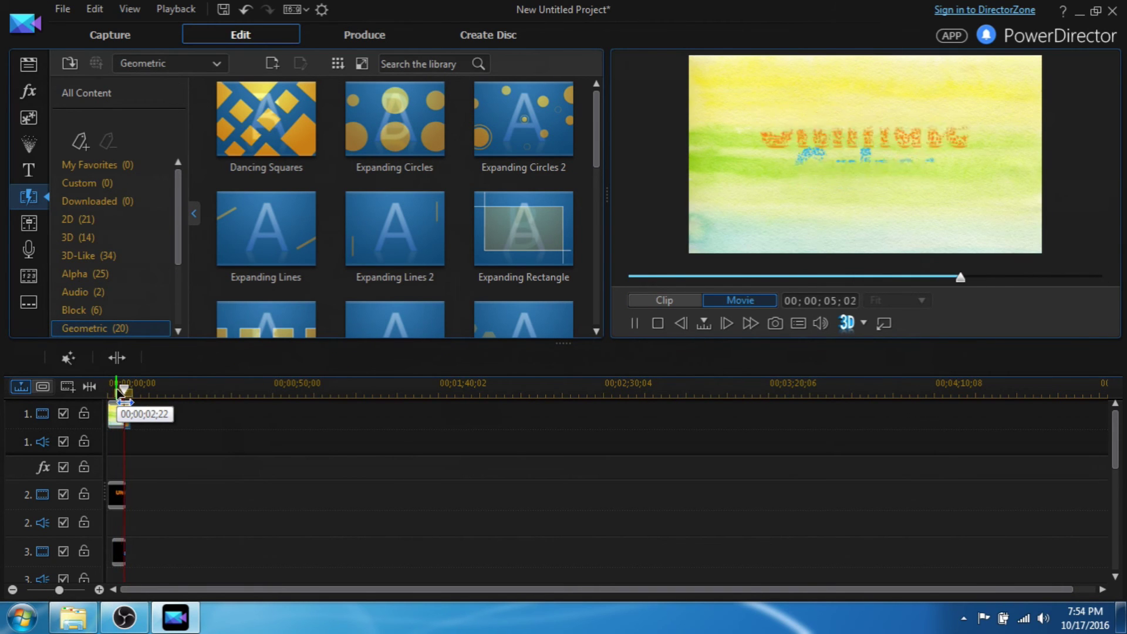
left_click(121, 414)
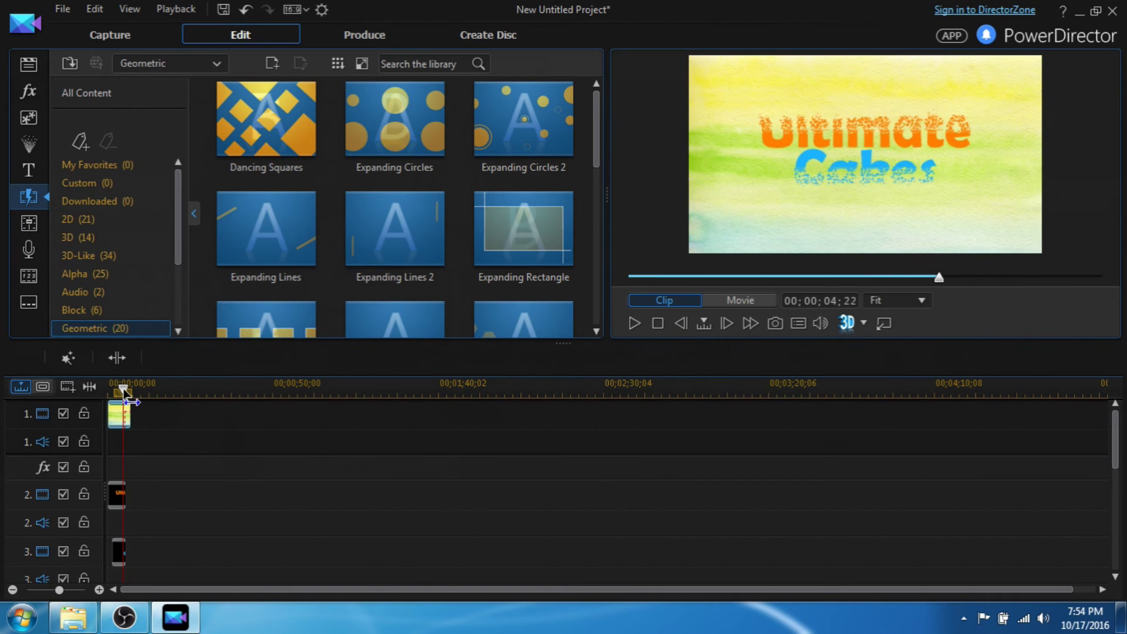
key("space")
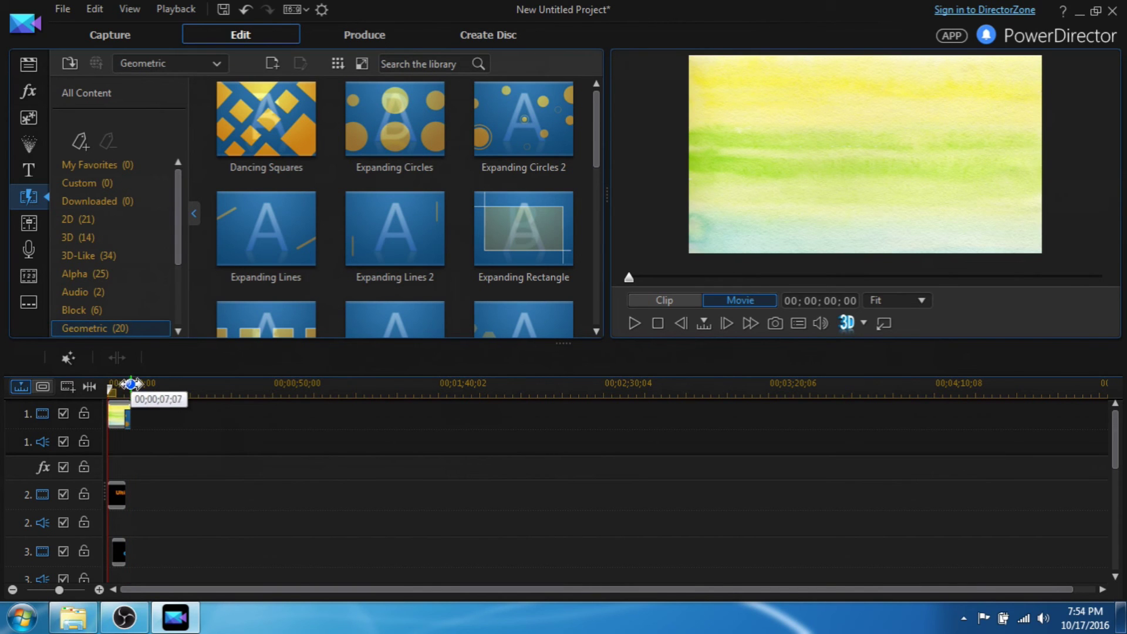
key("space")
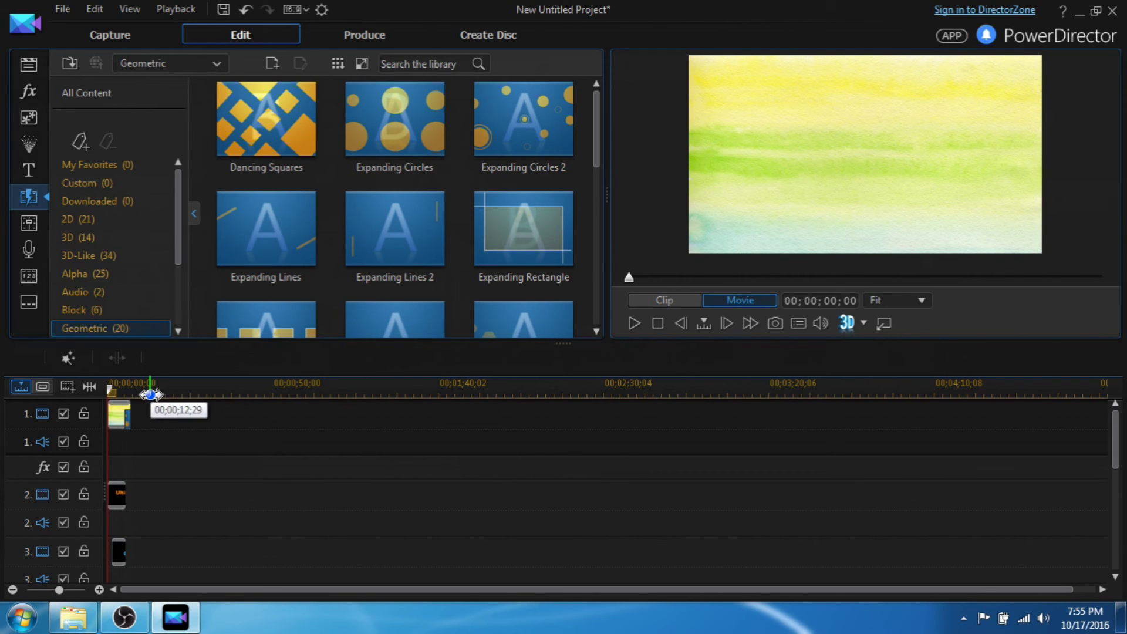
left_click(118, 498)
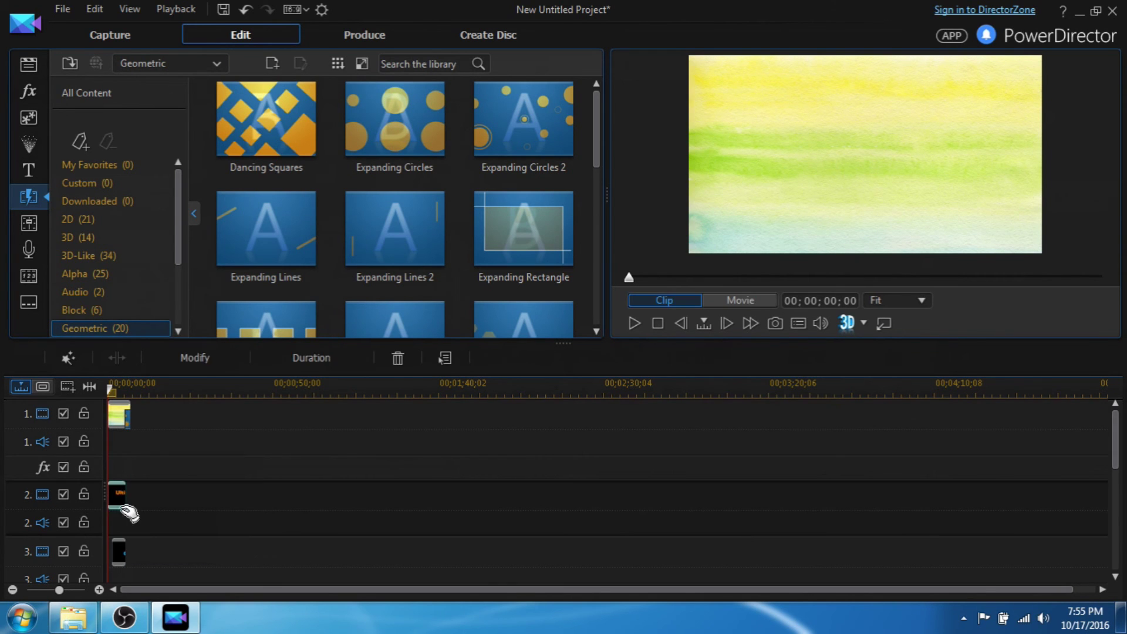
left_click(205, 357)
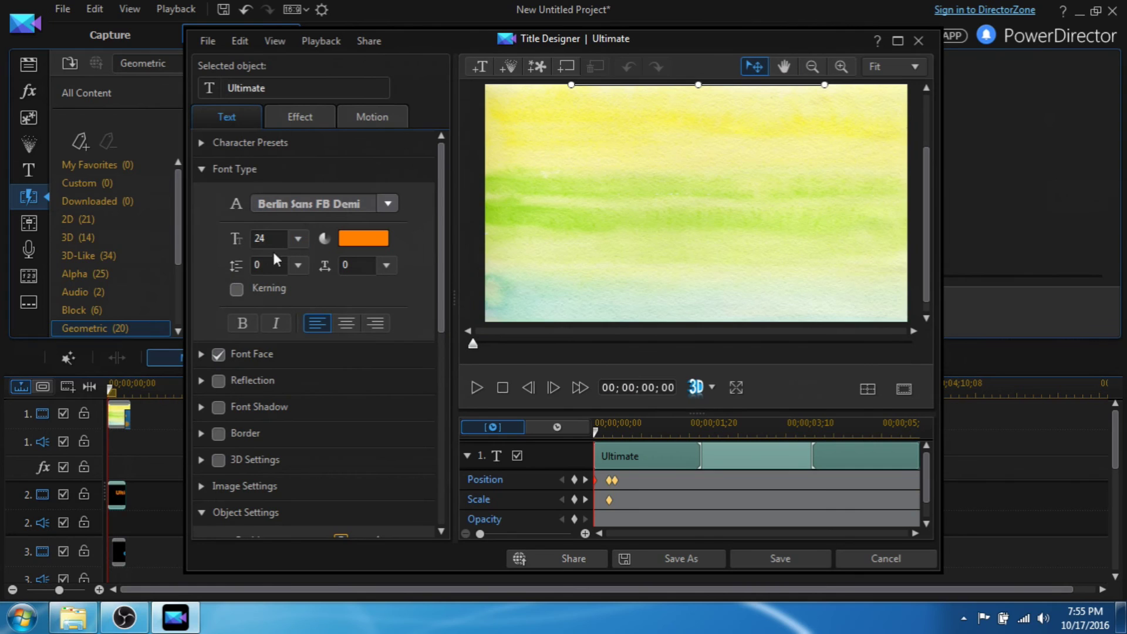
left_click(206, 169)
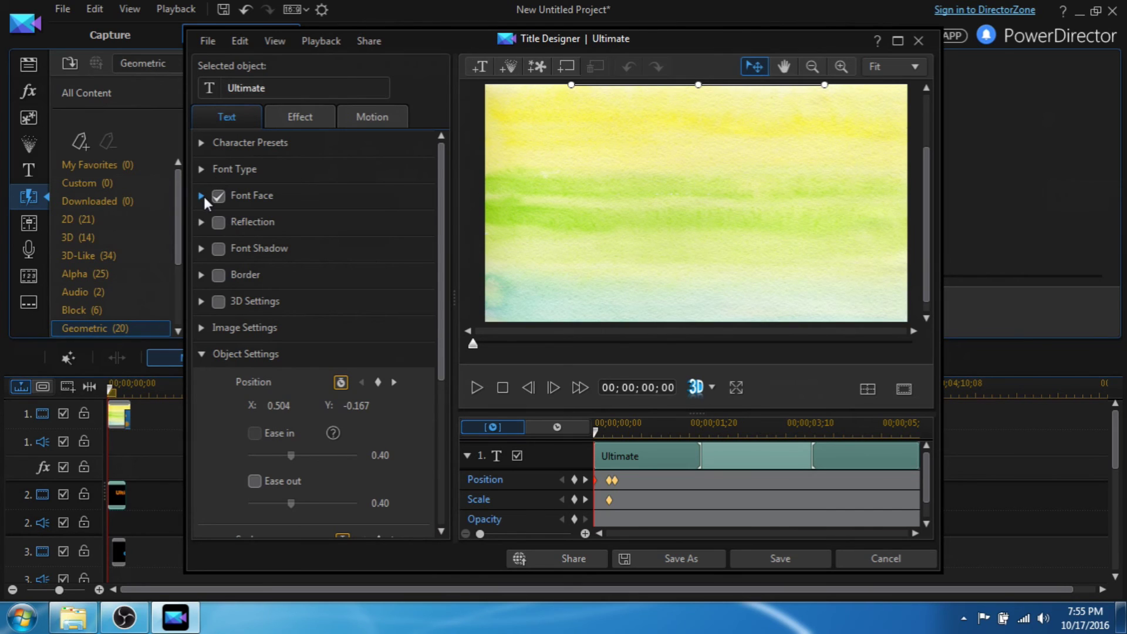
left_click(201, 353)
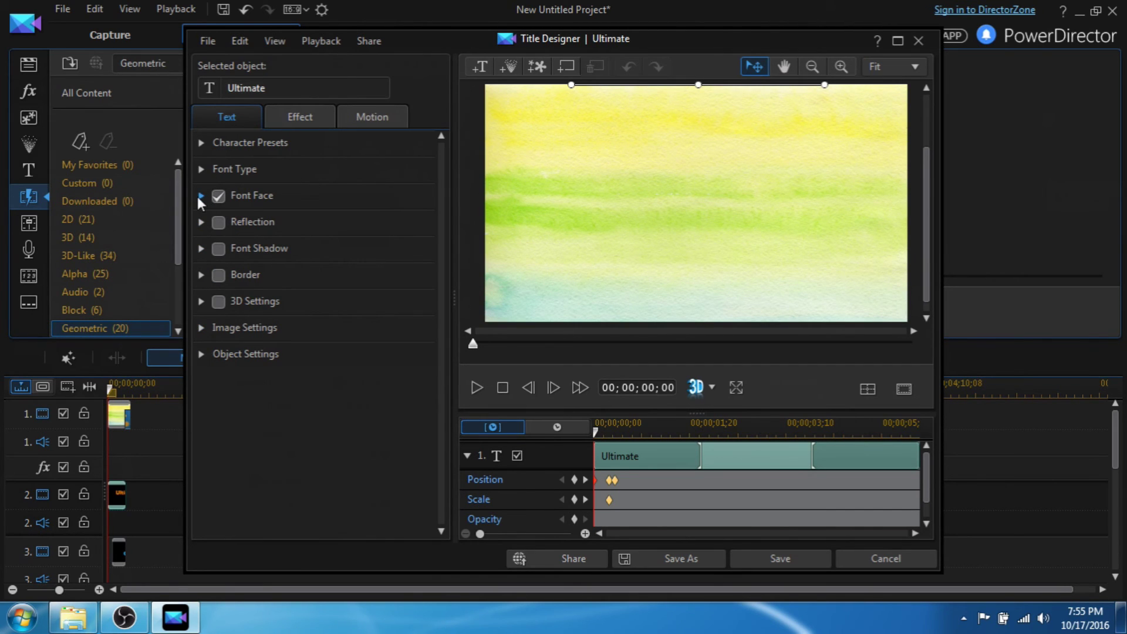
left_click(200, 196)
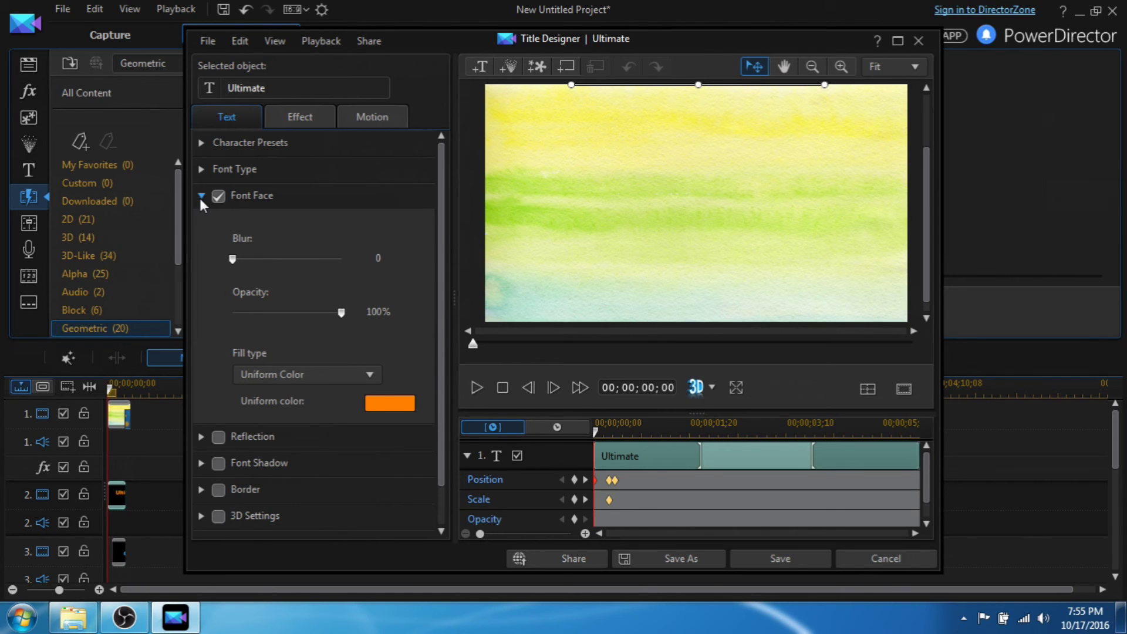
scroll(424, 300, "down", 2)
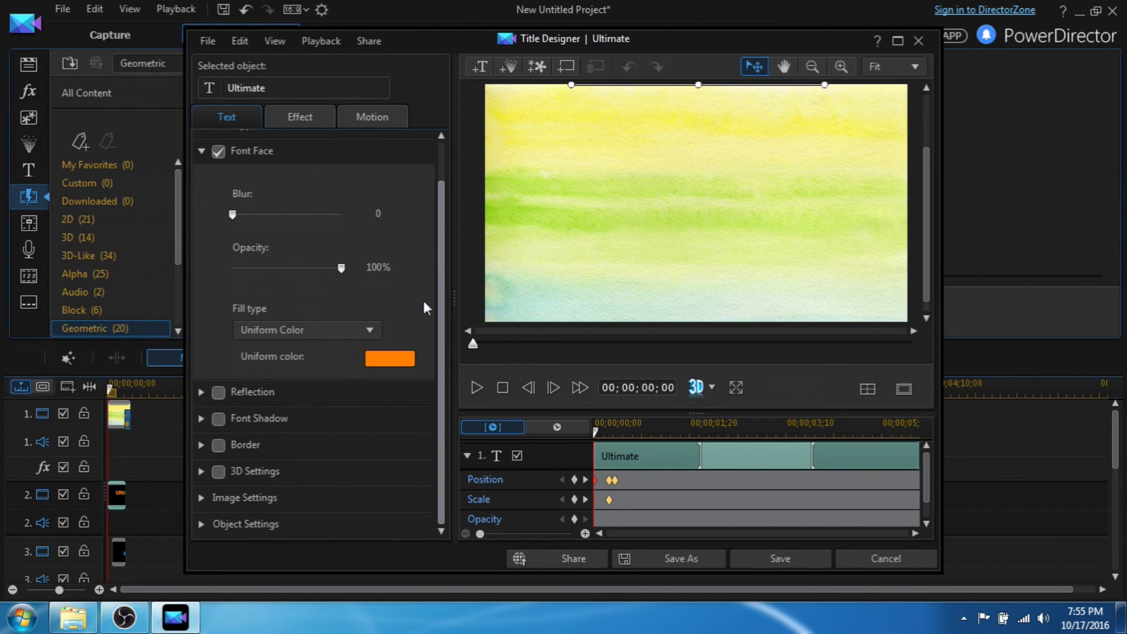
left_click_drag(234, 215, 342, 215)
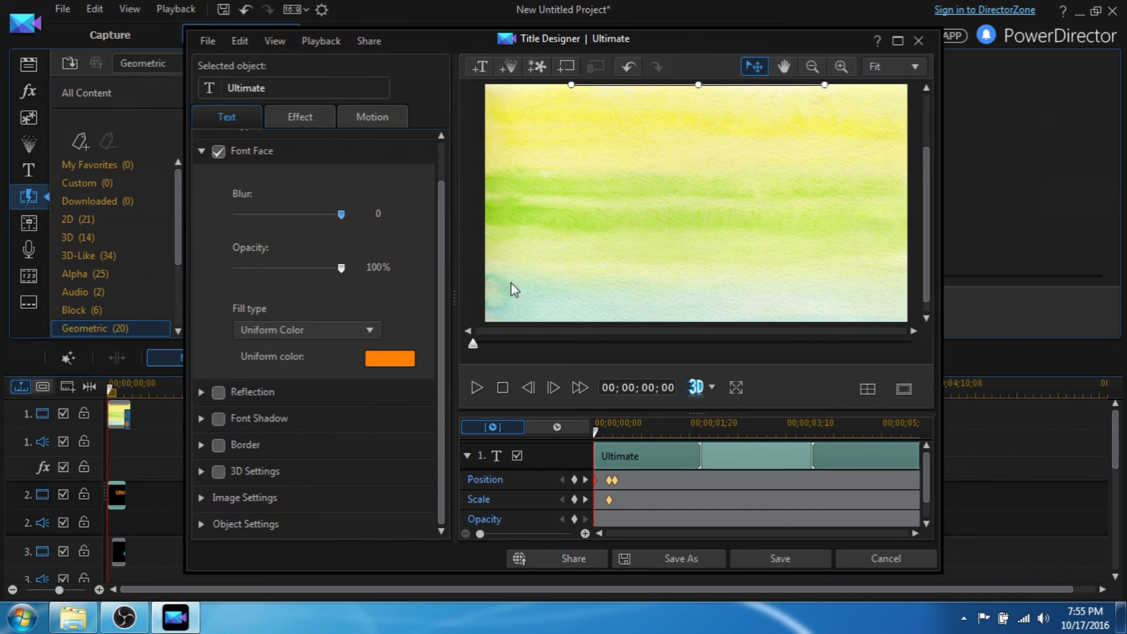
left_click(477, 388)
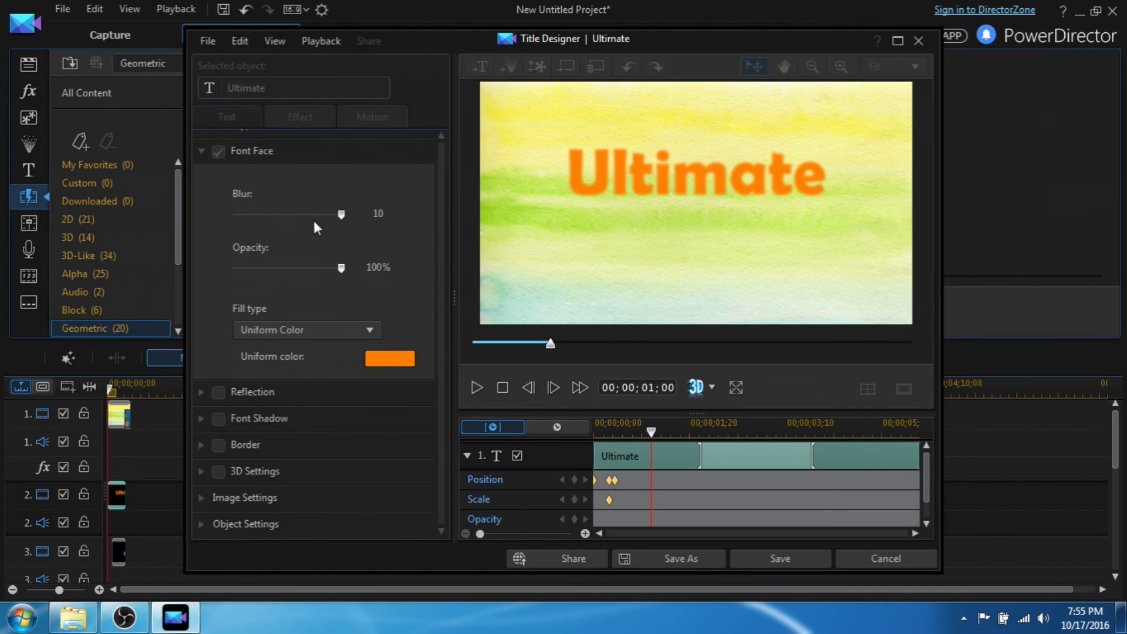
left_click_drag(342, 216, 232, 214)
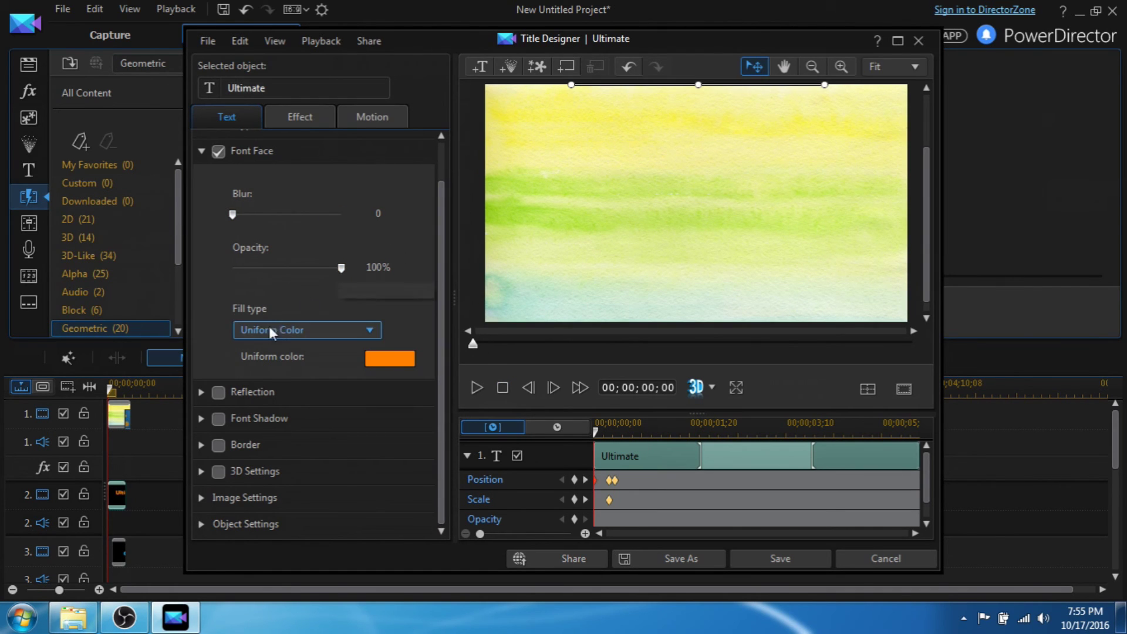
Step: Fill Ultimate with a 2 Color Gradient ending in lighter orange, pointing downward
left_click(307, 329)
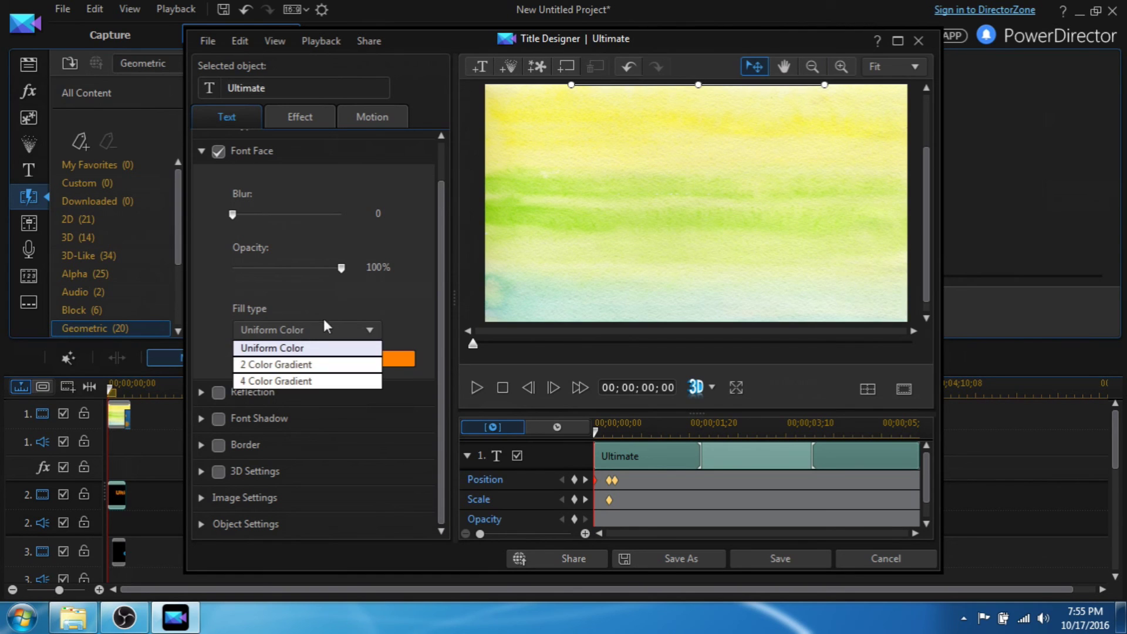
left_click(293, 365)
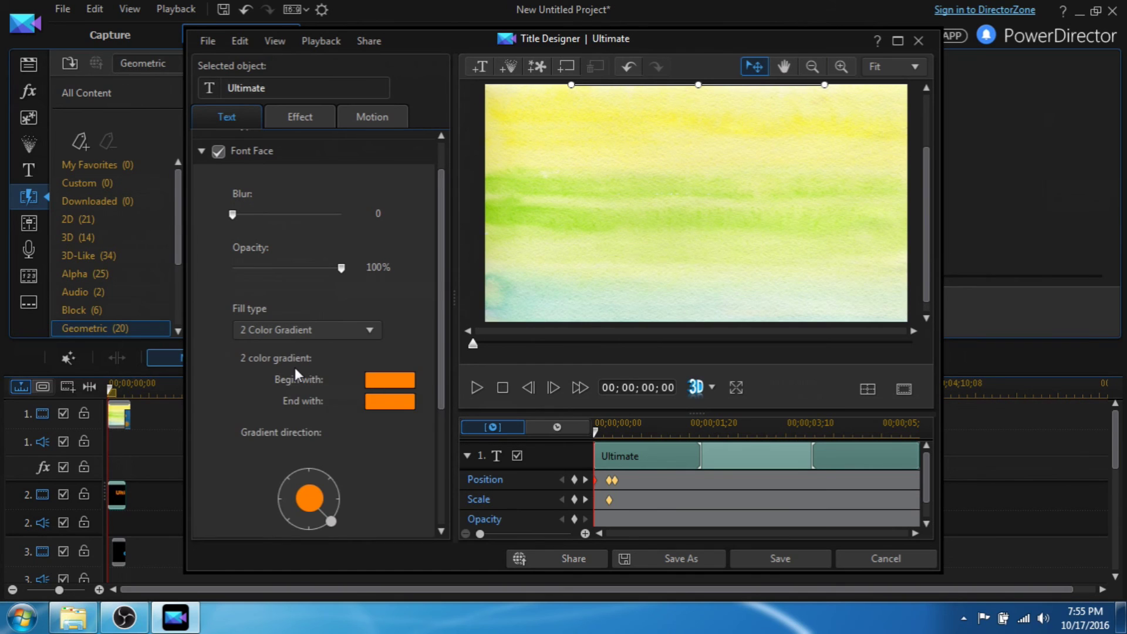
scroll(440, 360, "down", 1)
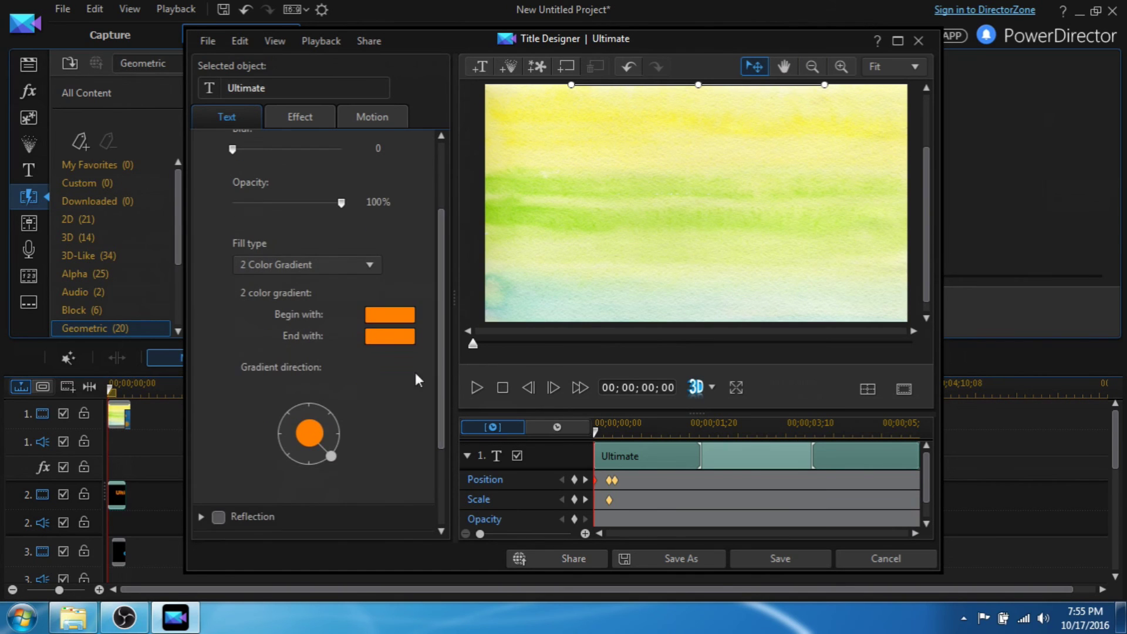
left_click(404, 338)
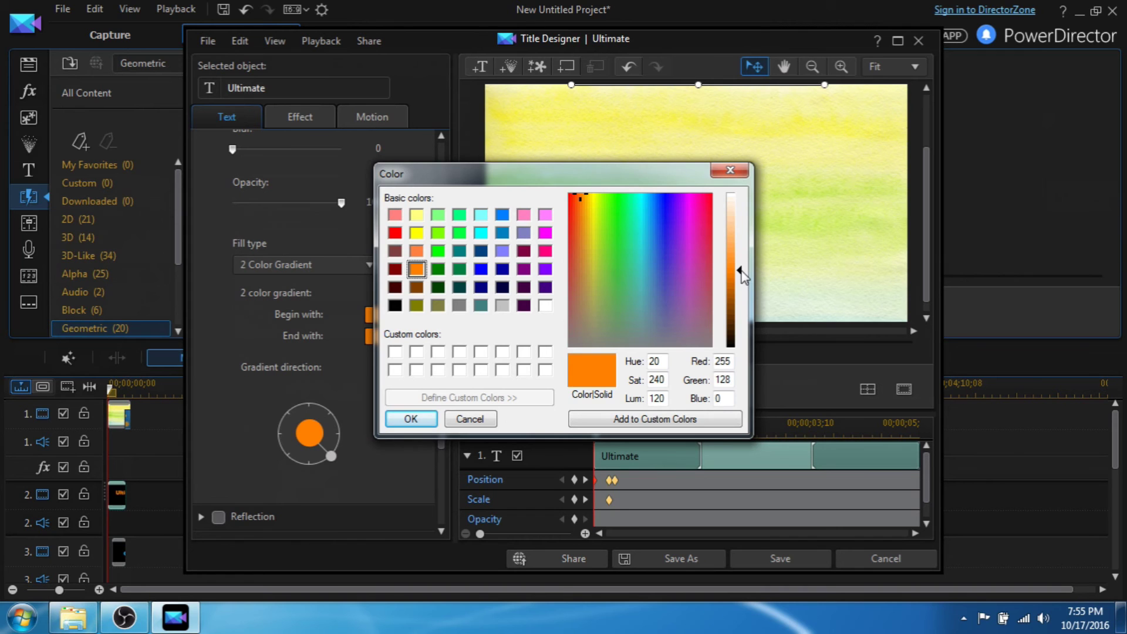
left_click_drag(743, 275, 743, 257)
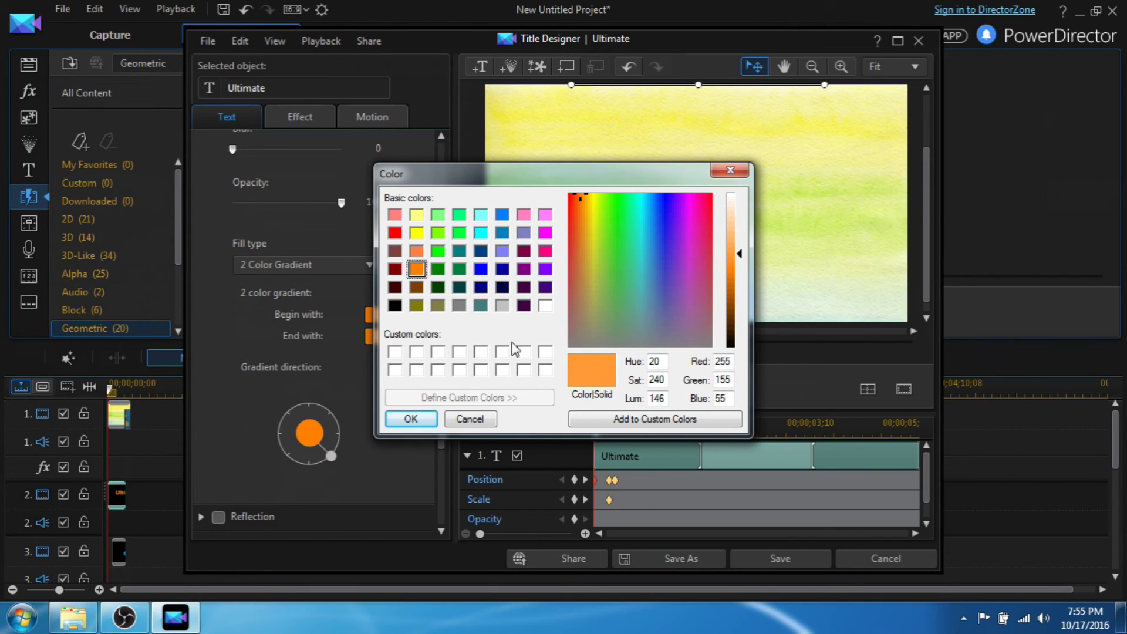
left_click(411, 419)
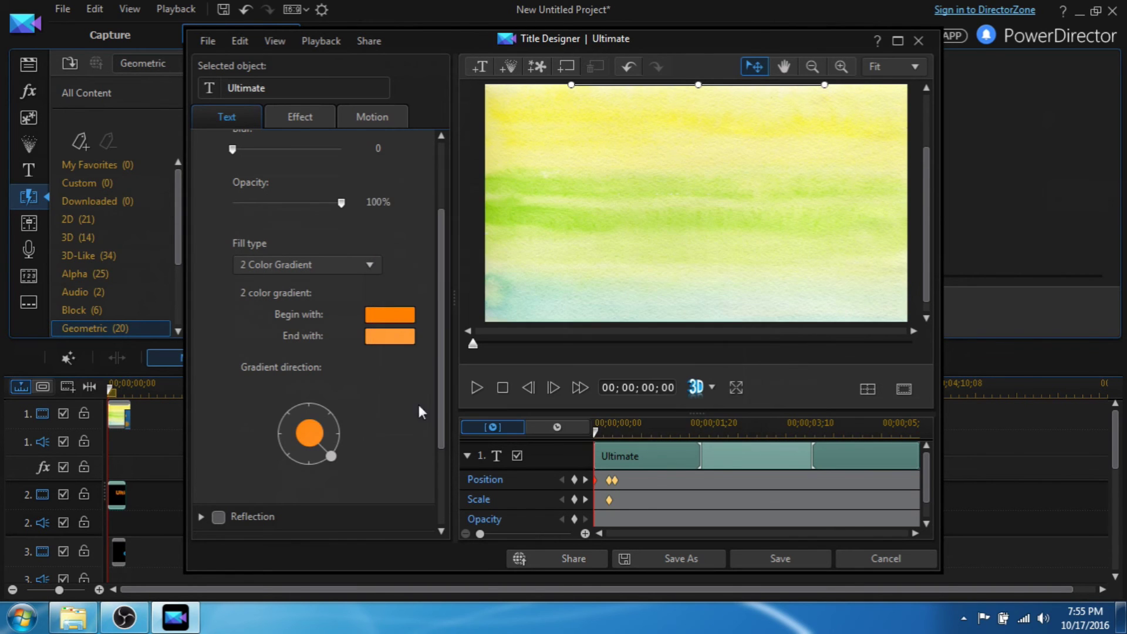
left_click(310, 467)
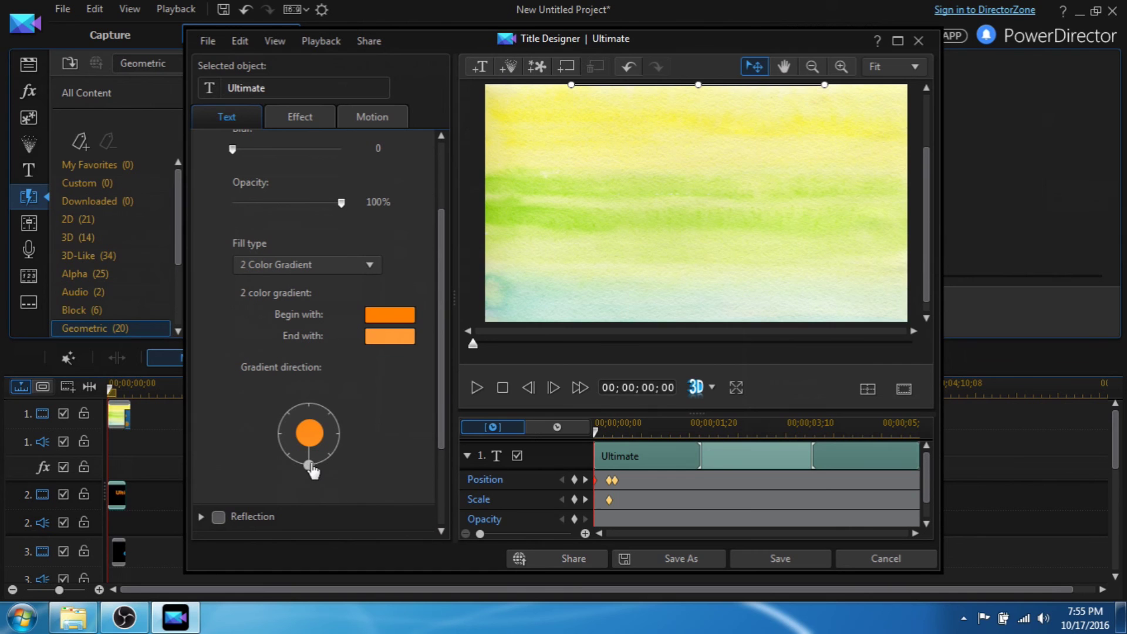
Step: Preview the title, then try several gradient directions before settling on downward
left_click(476, 387)
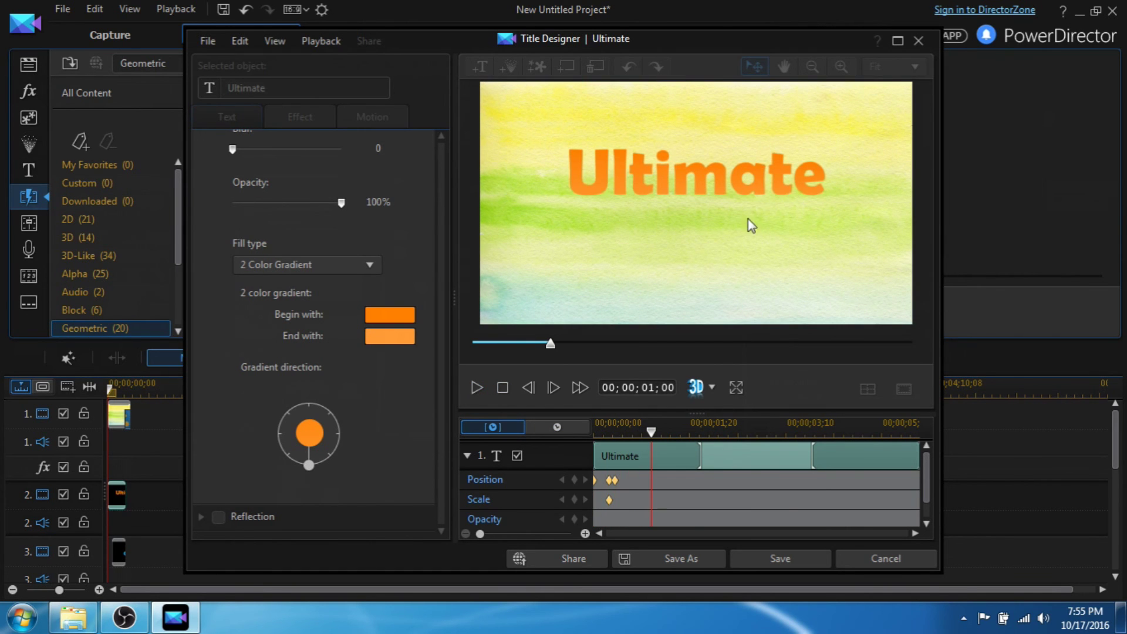
left_click(503, 388)
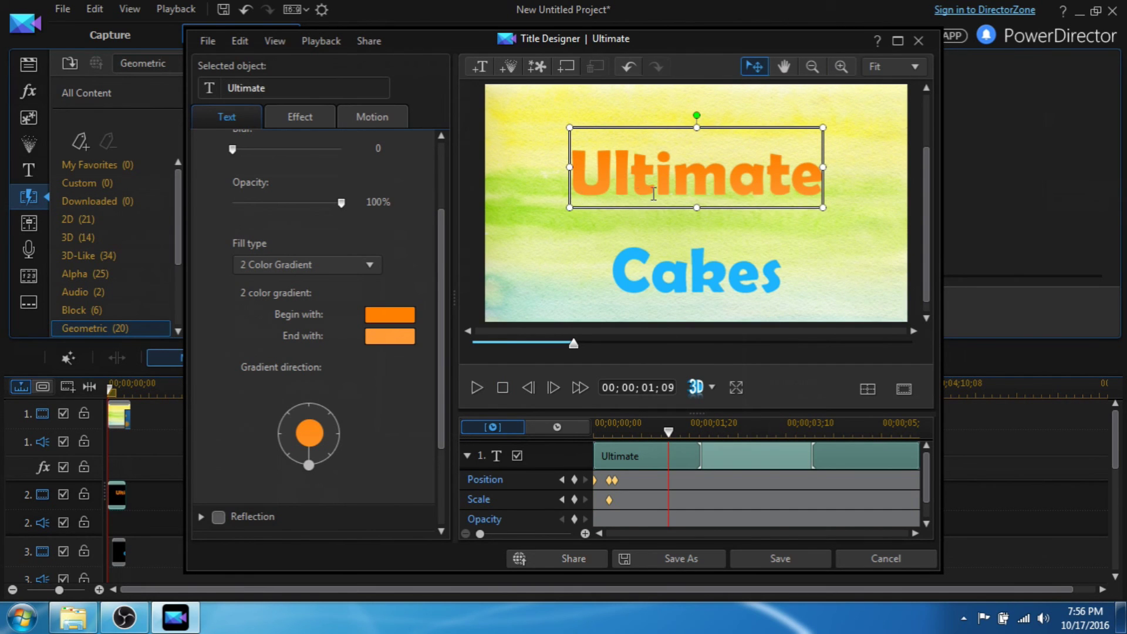
left_click(309, 407)
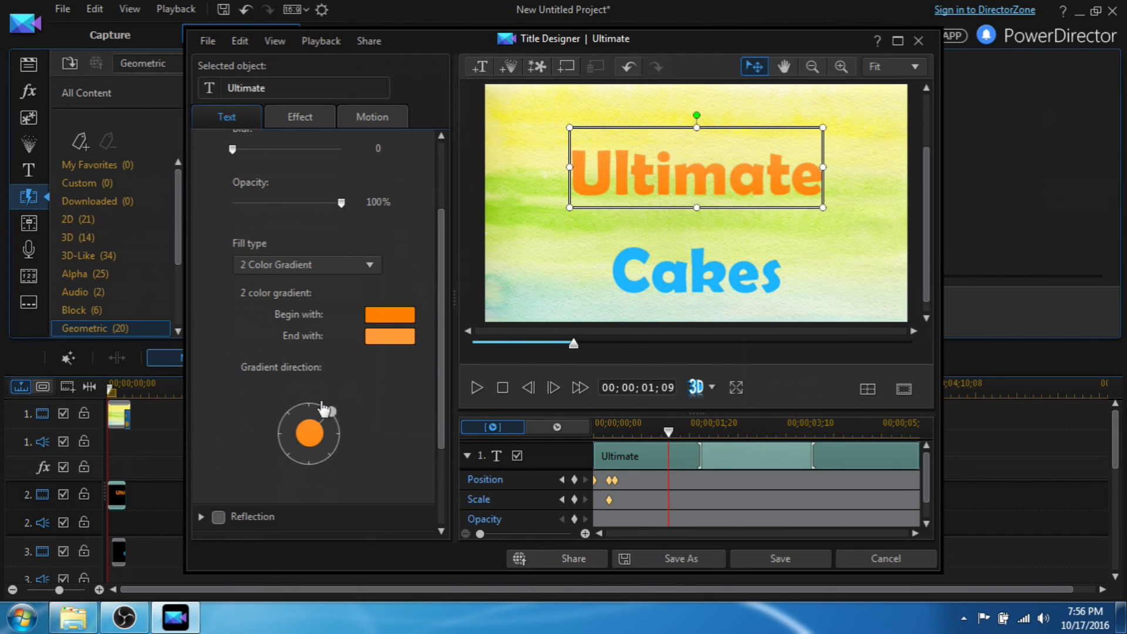
left_click_drag(308, 405, 333, 402)
left_click_drag(330, 412, 341, 436)
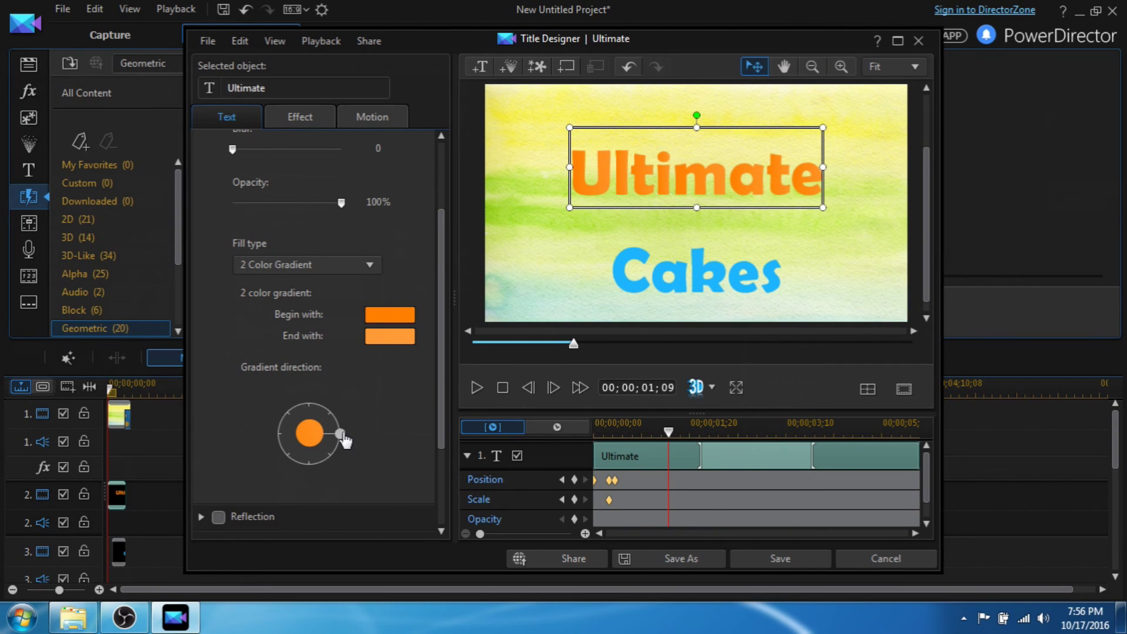
left_click(280, 435)
left_click(308, 458)
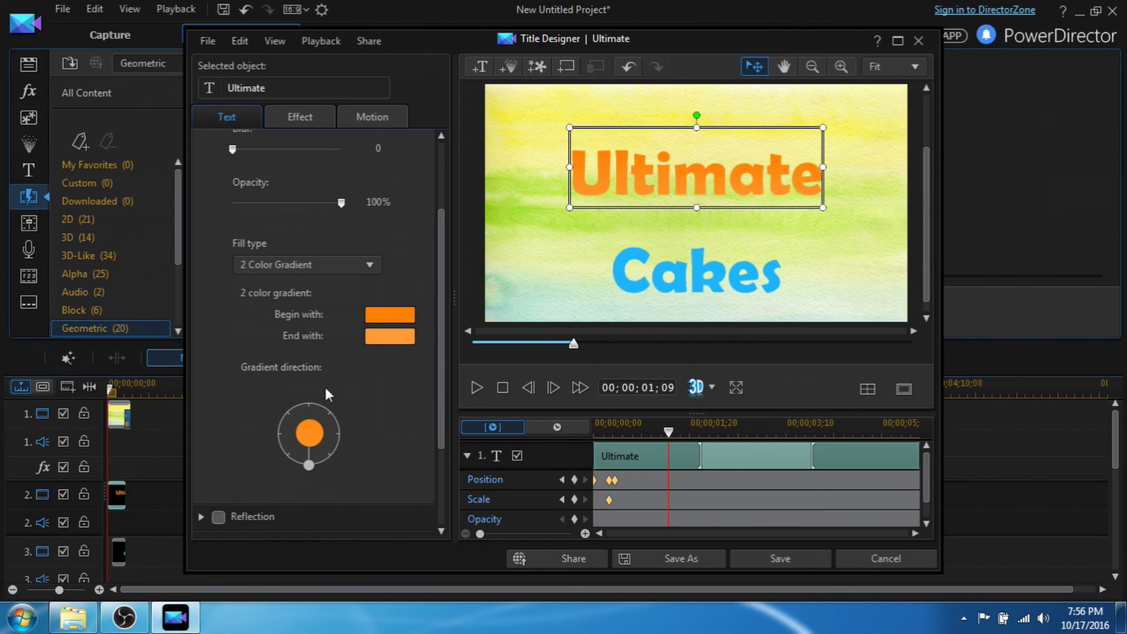
Step: Try white as the gradient's ending colour and flip the direction downward
left_click(309, 402)
left_click(389, 336)
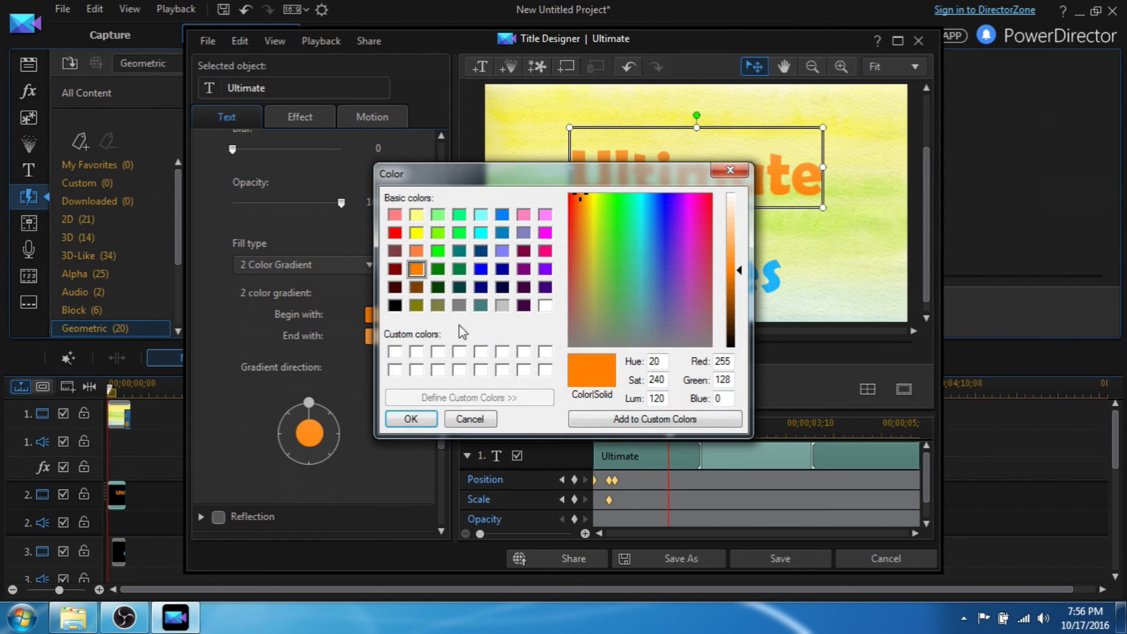
left_click(470, 420)
left_click(390, 339)
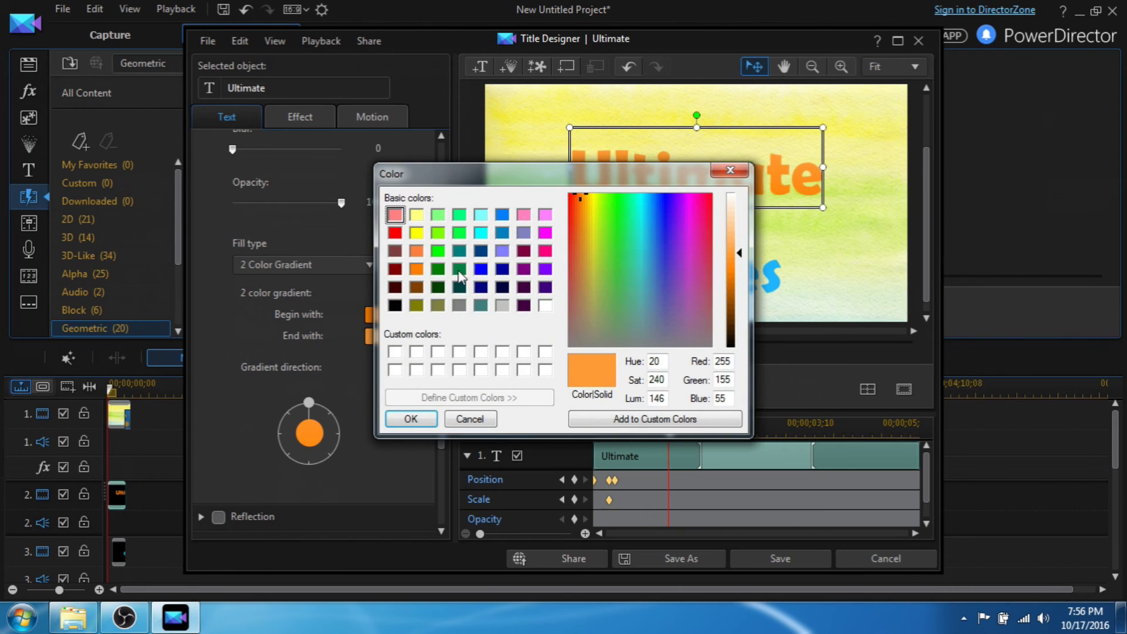
left_click(544, 306)
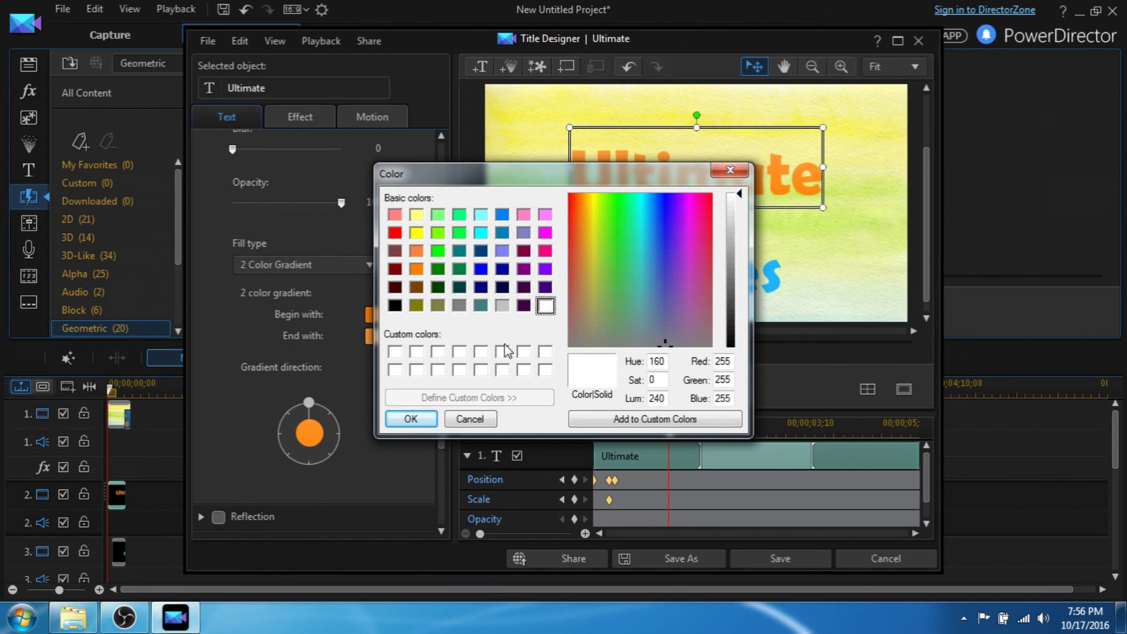
left_click(415, 420)
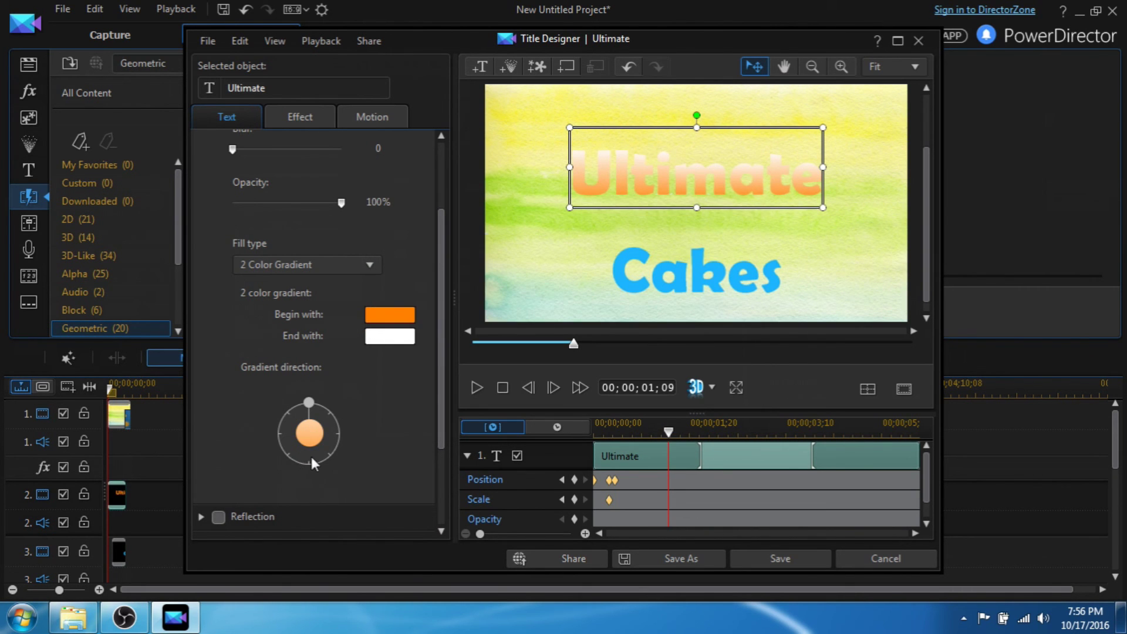
left_click(310, 462)
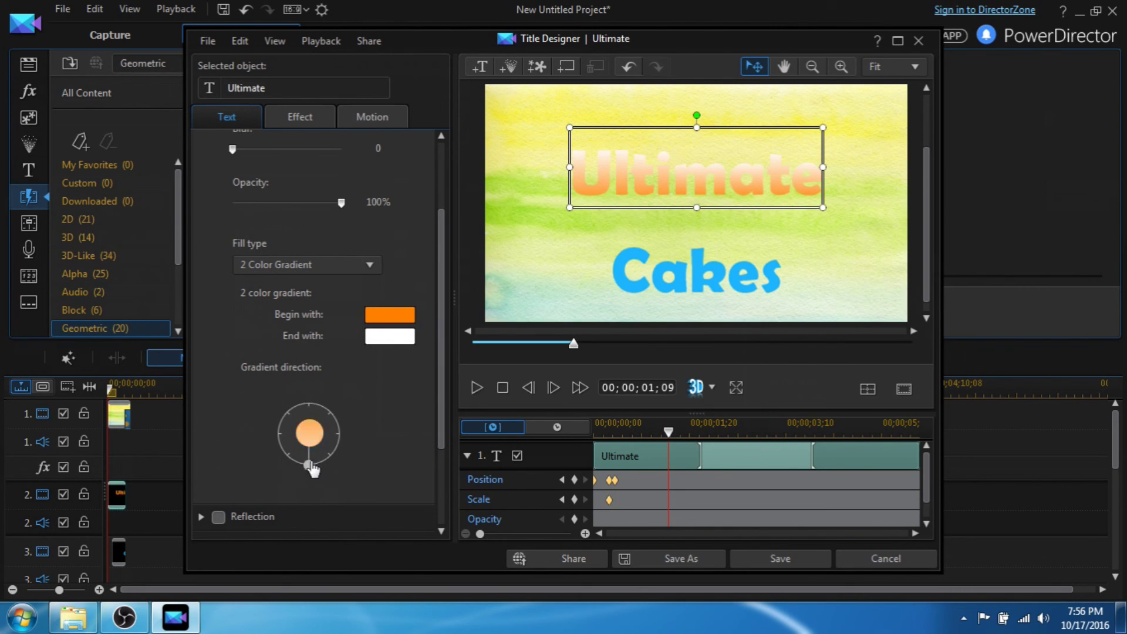
Step: Try a dark green ending, then choose reddish orange and save the title
left_click(309, 405)
left_click(389, 335)
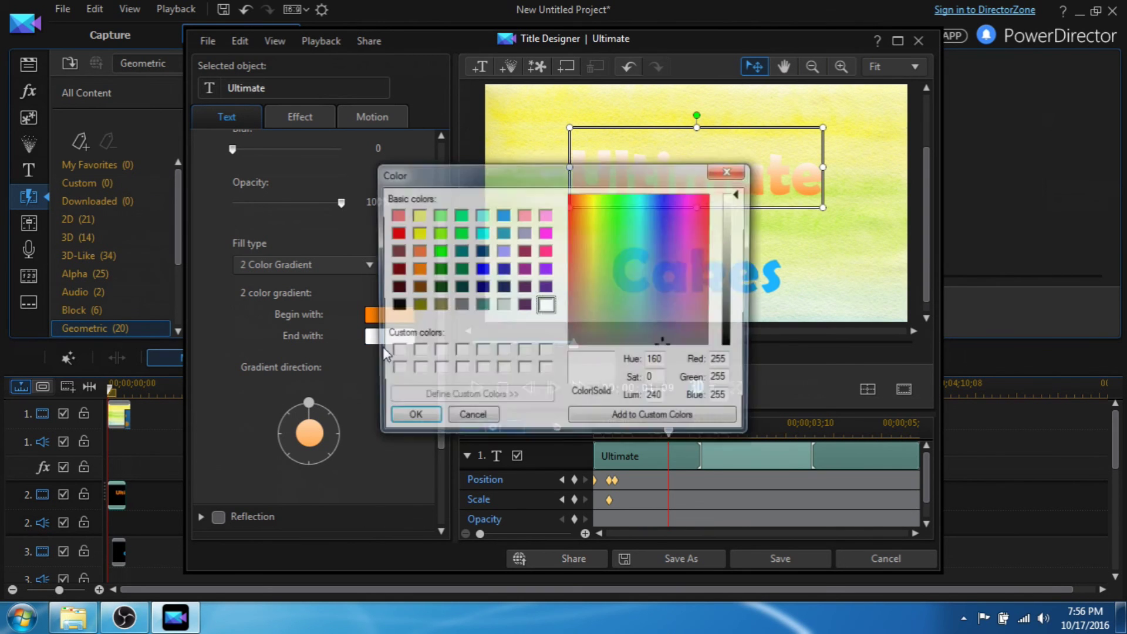
left_click(437, 269)
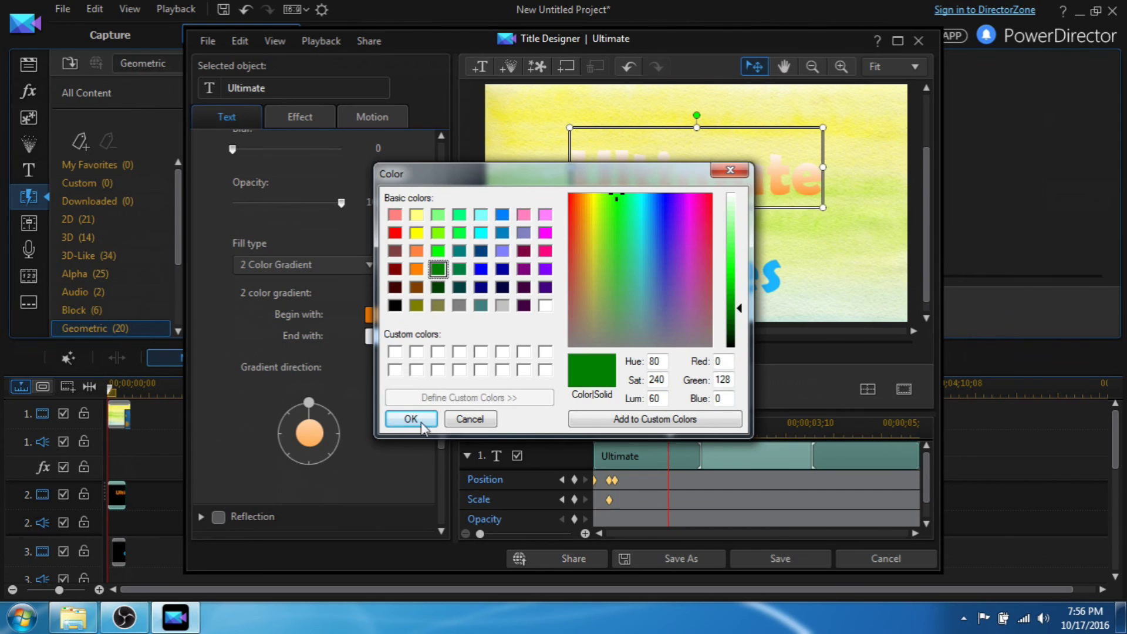
left_click(411, 419)
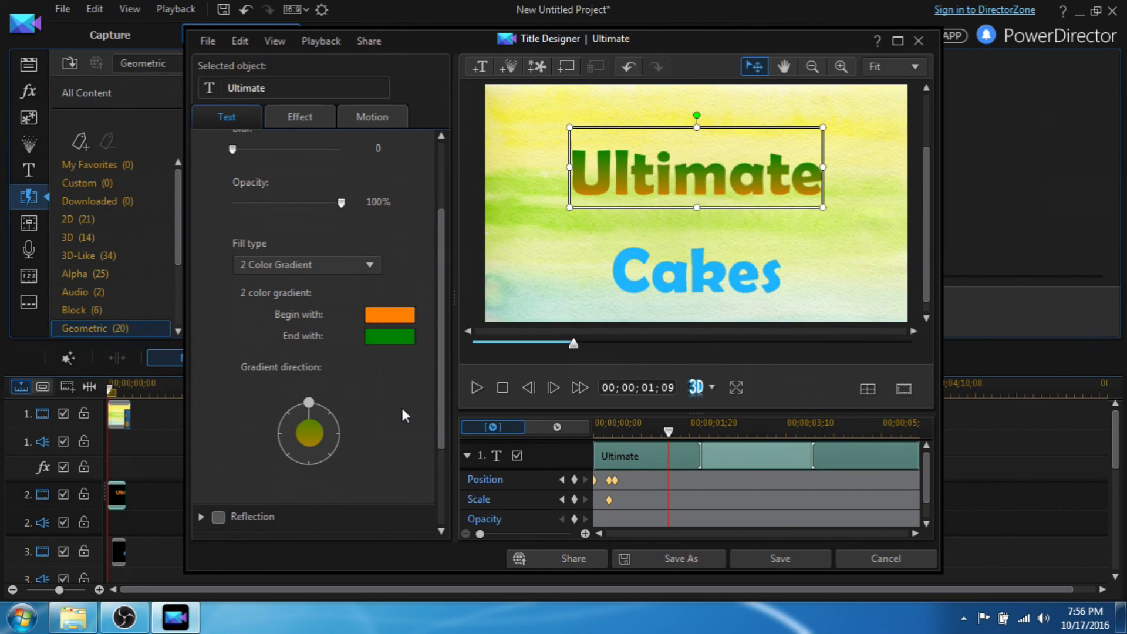
left_click(412, 336)
left_click(416, 269)
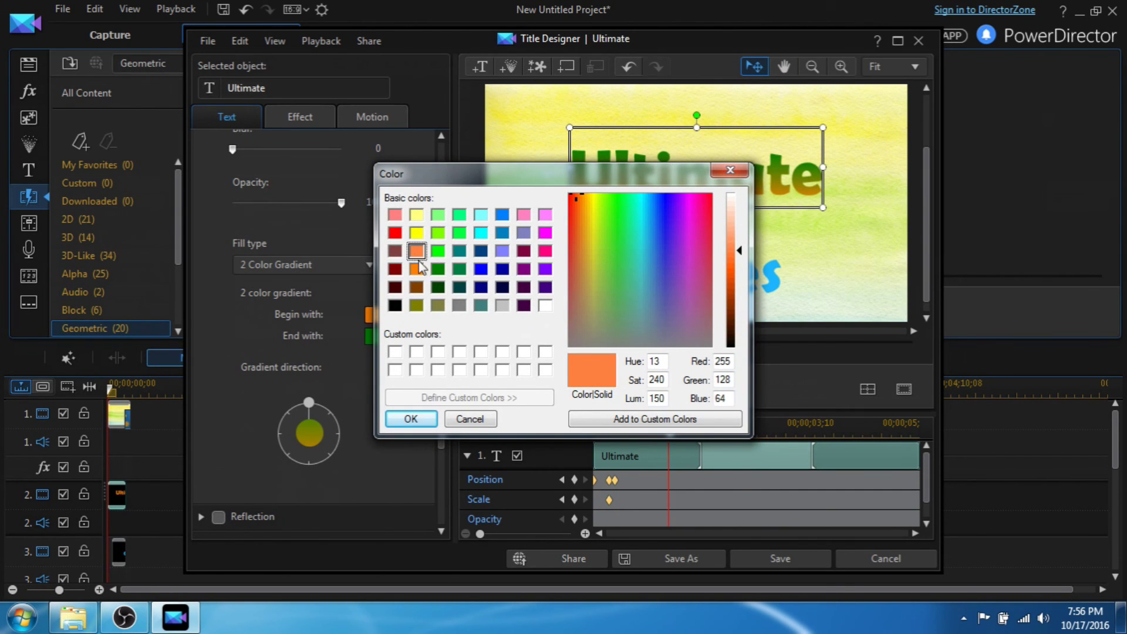
left_click(410, 419)
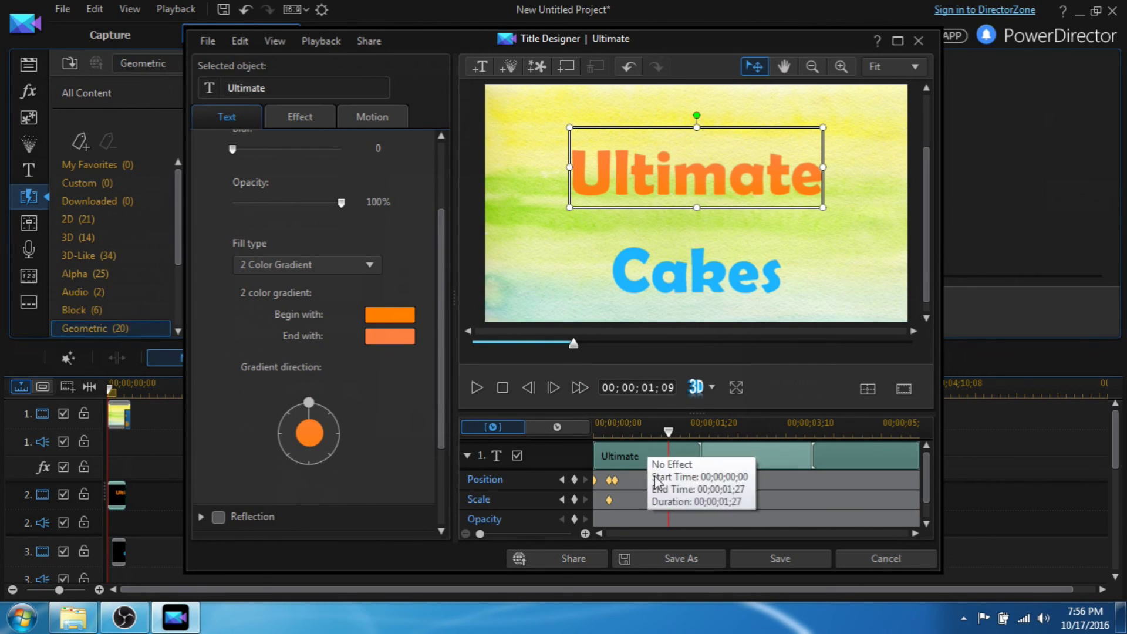
left_click(780, 558)
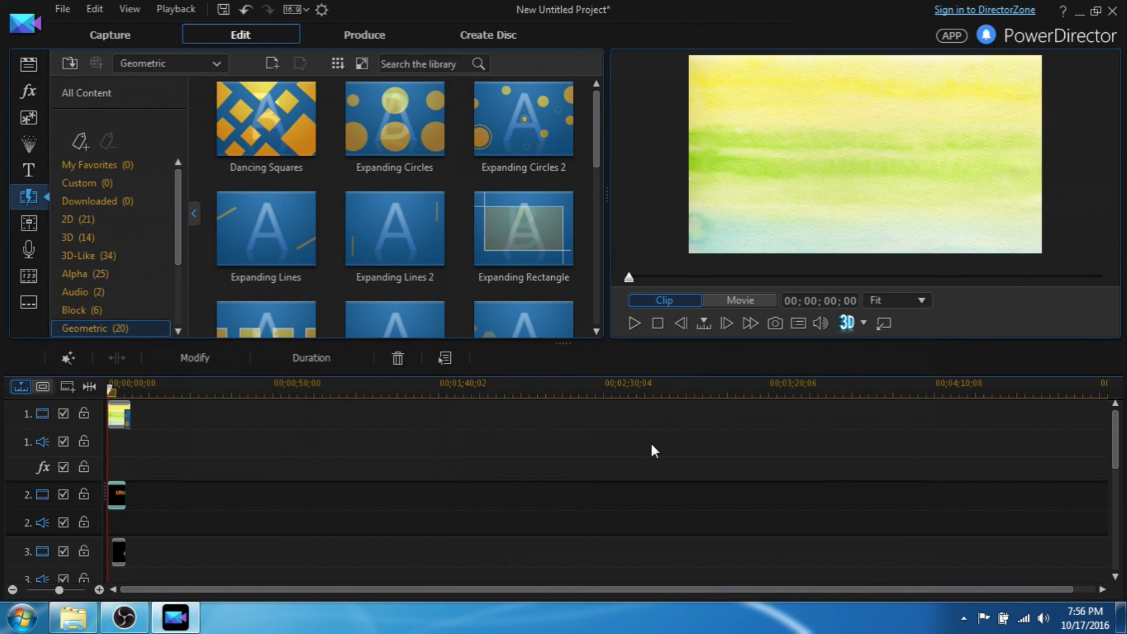
Step: Play the finished intro in the preview window, then replay it from the beginning
key("space")
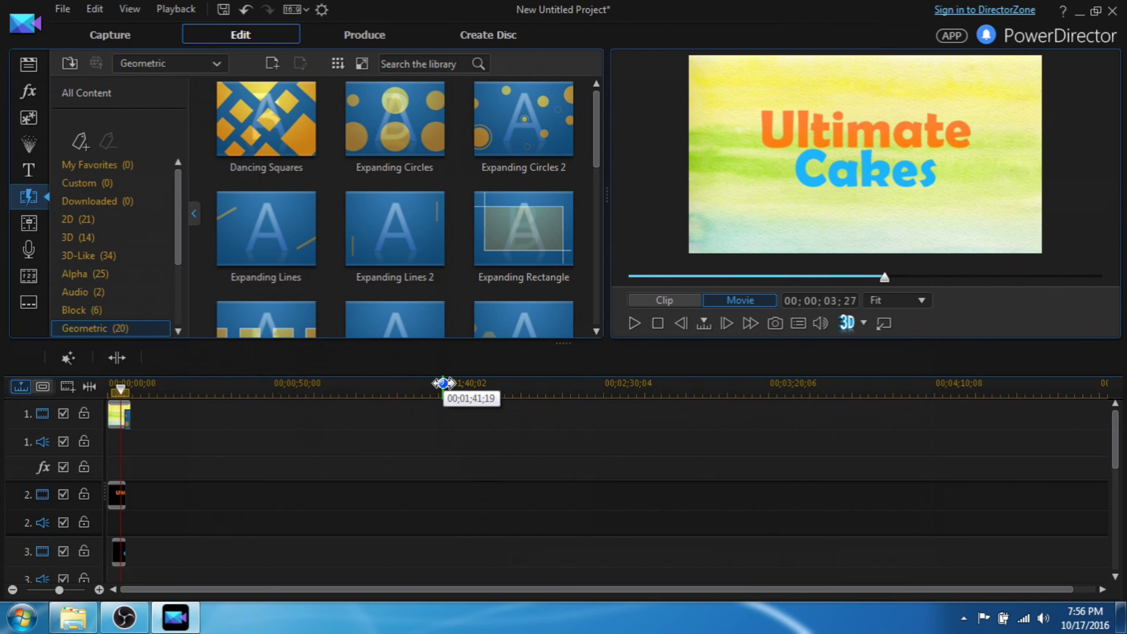
key("space")
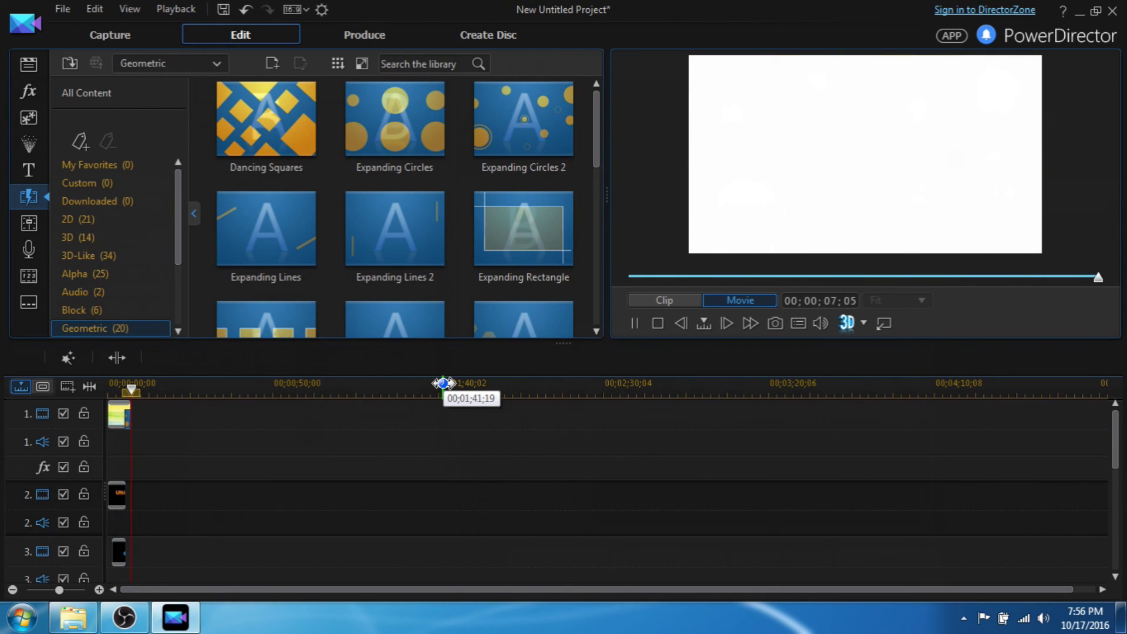
key("space")
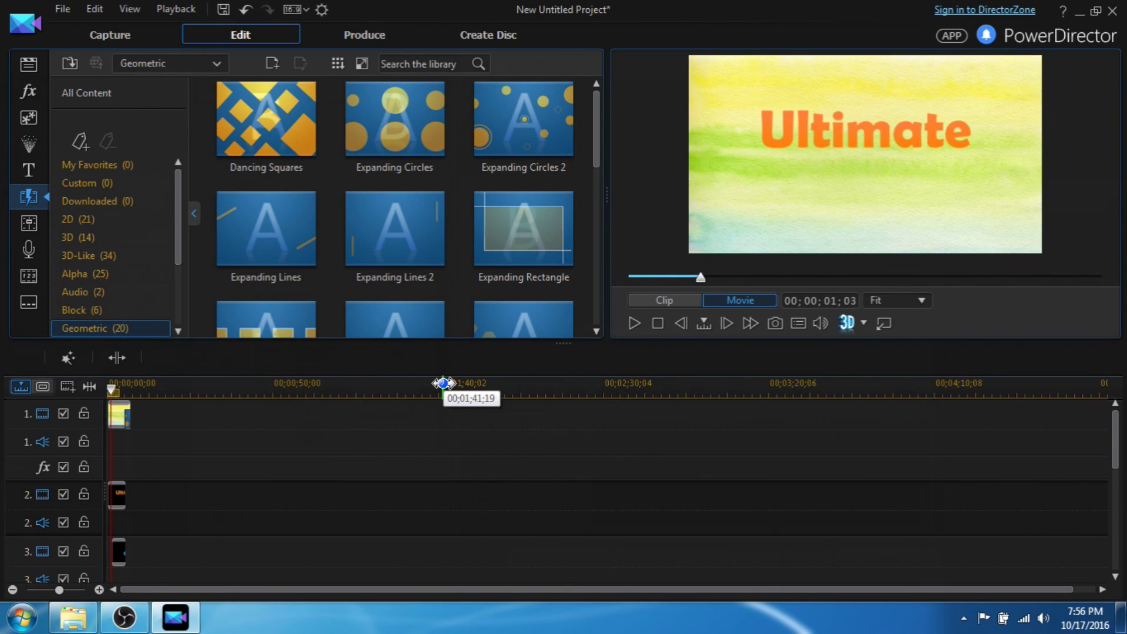